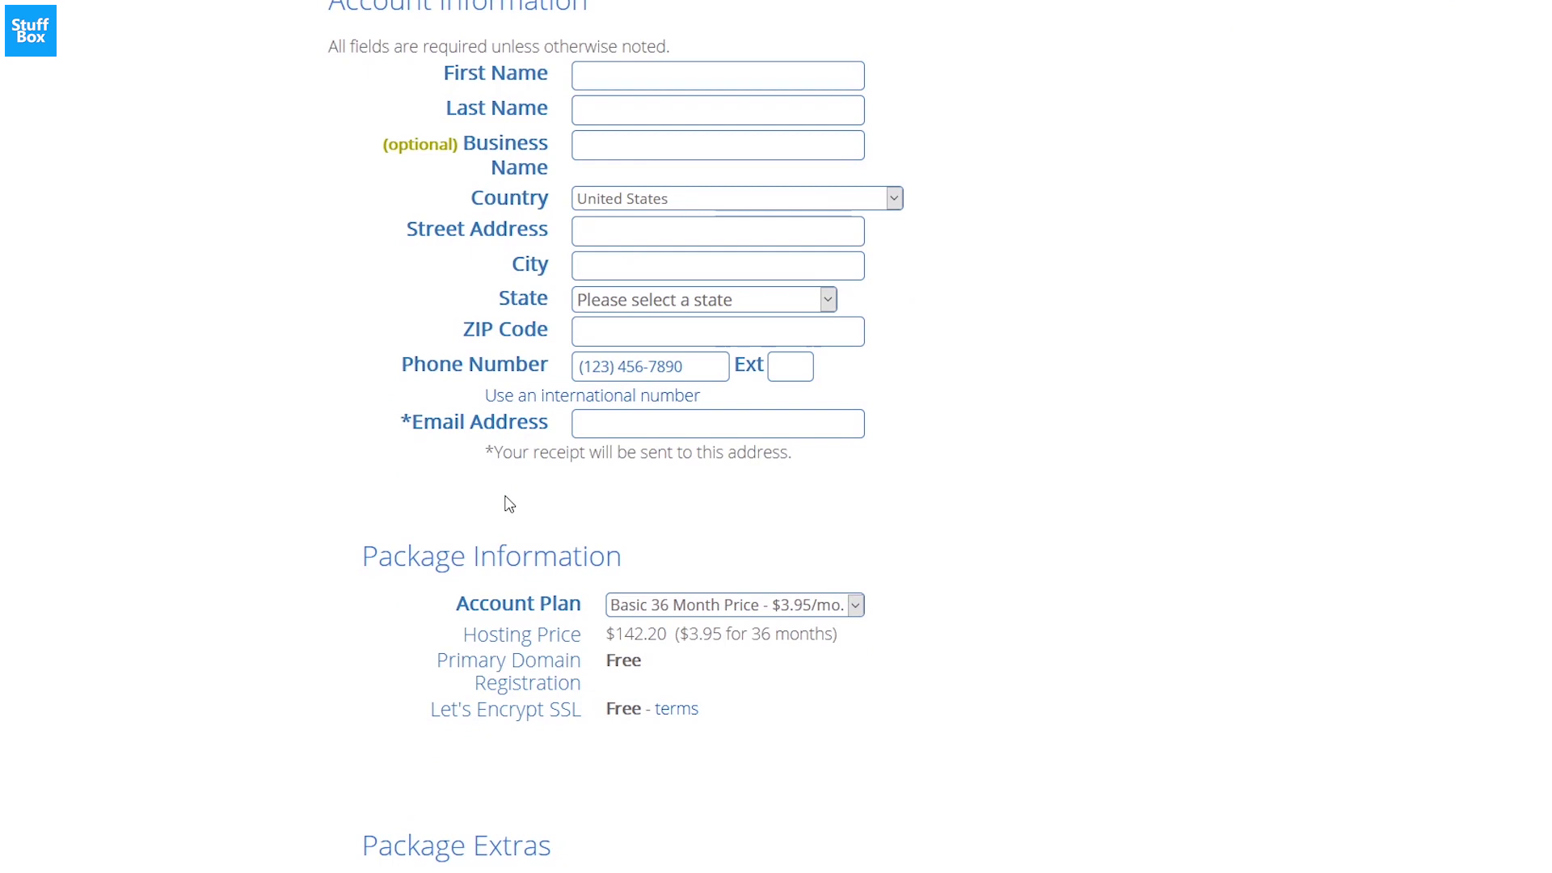
Deselect the Domain Privacy + Protection, SiteLock Security and Codeguard Basic package extras, turning off the domain privacy.
{"action": "scroll", "coordinate": [508, 503], "scroll_direction": "down", "scroll_amount": 5}
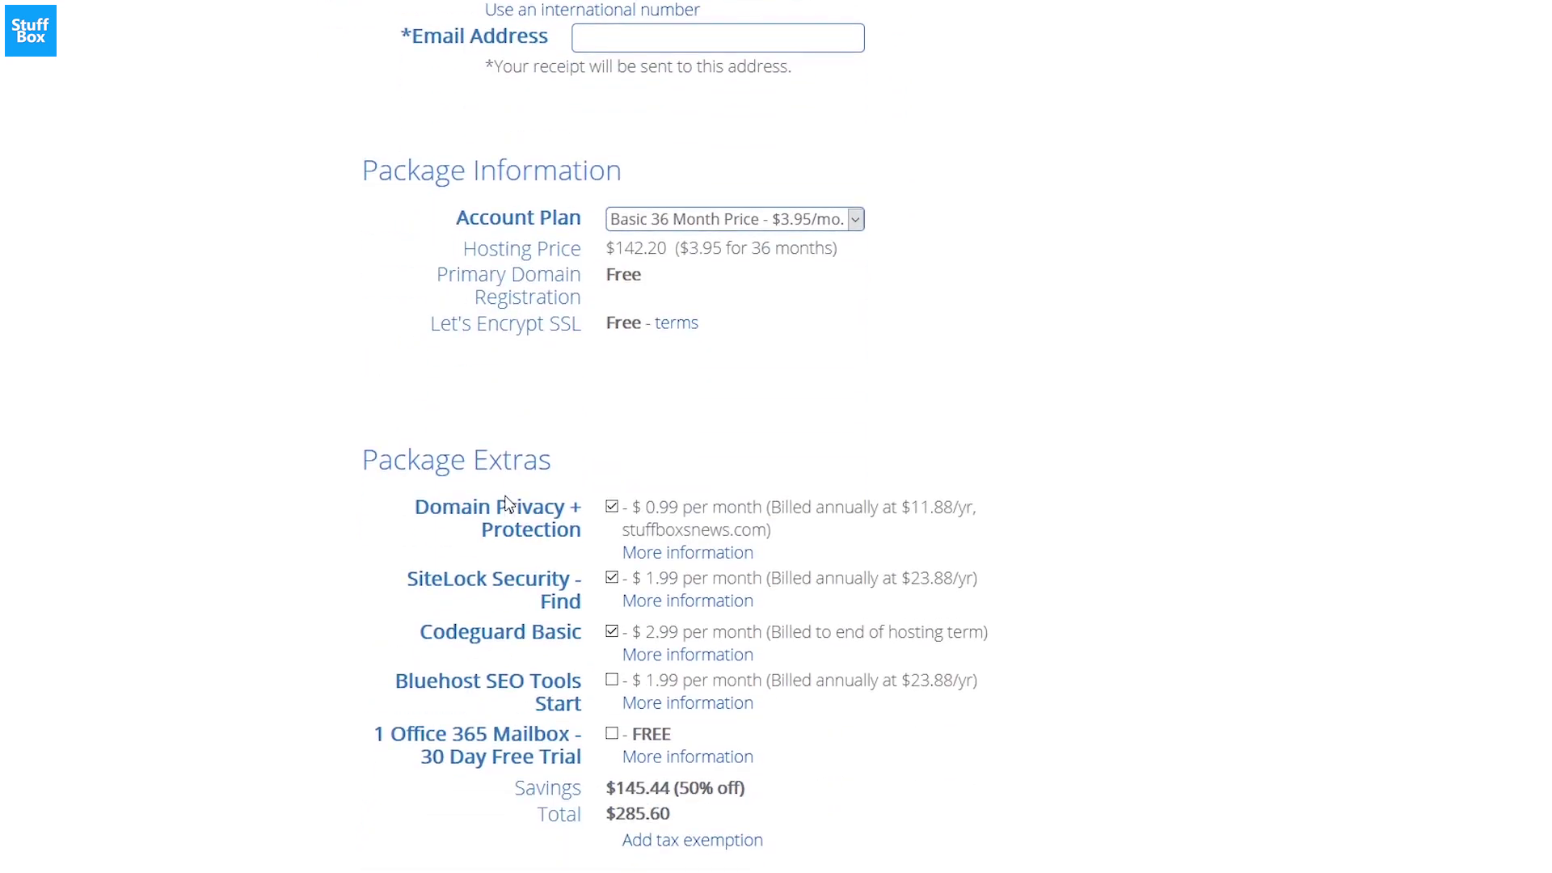
{"action": "left_click", "coordinate": [613, 509]}
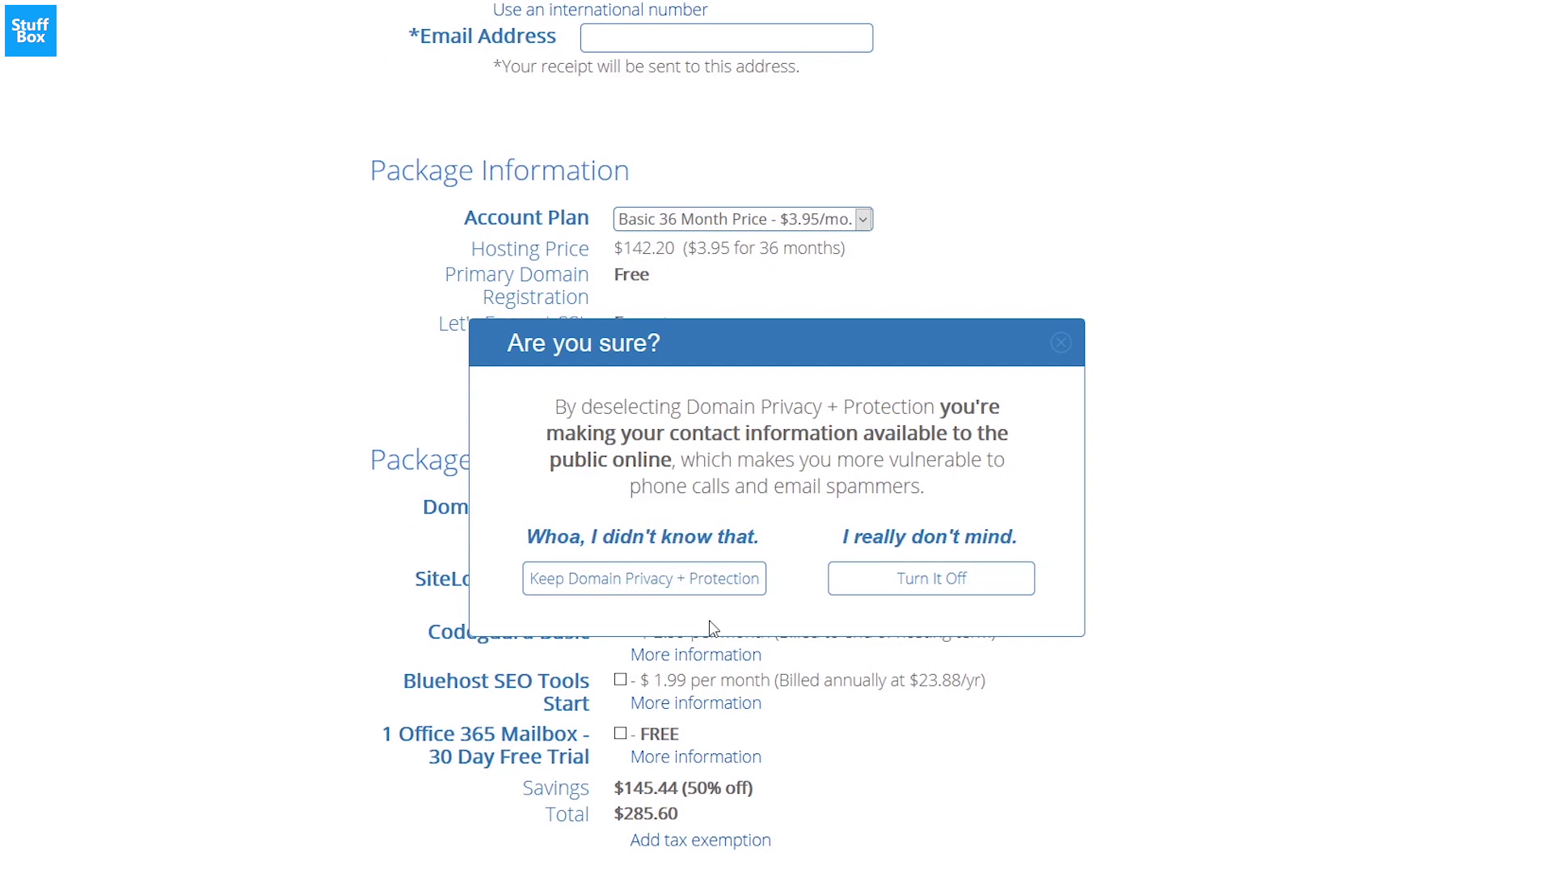
{"action": "left_click", "coordinate": [894, 595]}
{"action": "left_click", "coordinate": [612, 578]}
{"action": "left_click", "coordinate": [612, 631]}
Set the account plan to Basic 12 Month Price at $5.95/mo.
{"action": "scroll", "coordinate": [626, 634], "scroll_direction": "up", "scroll_amount": 1}
{"action": "scroll", "coordinate": [628, 632], "scroll_direction": "up", "scroll_amount": 3}
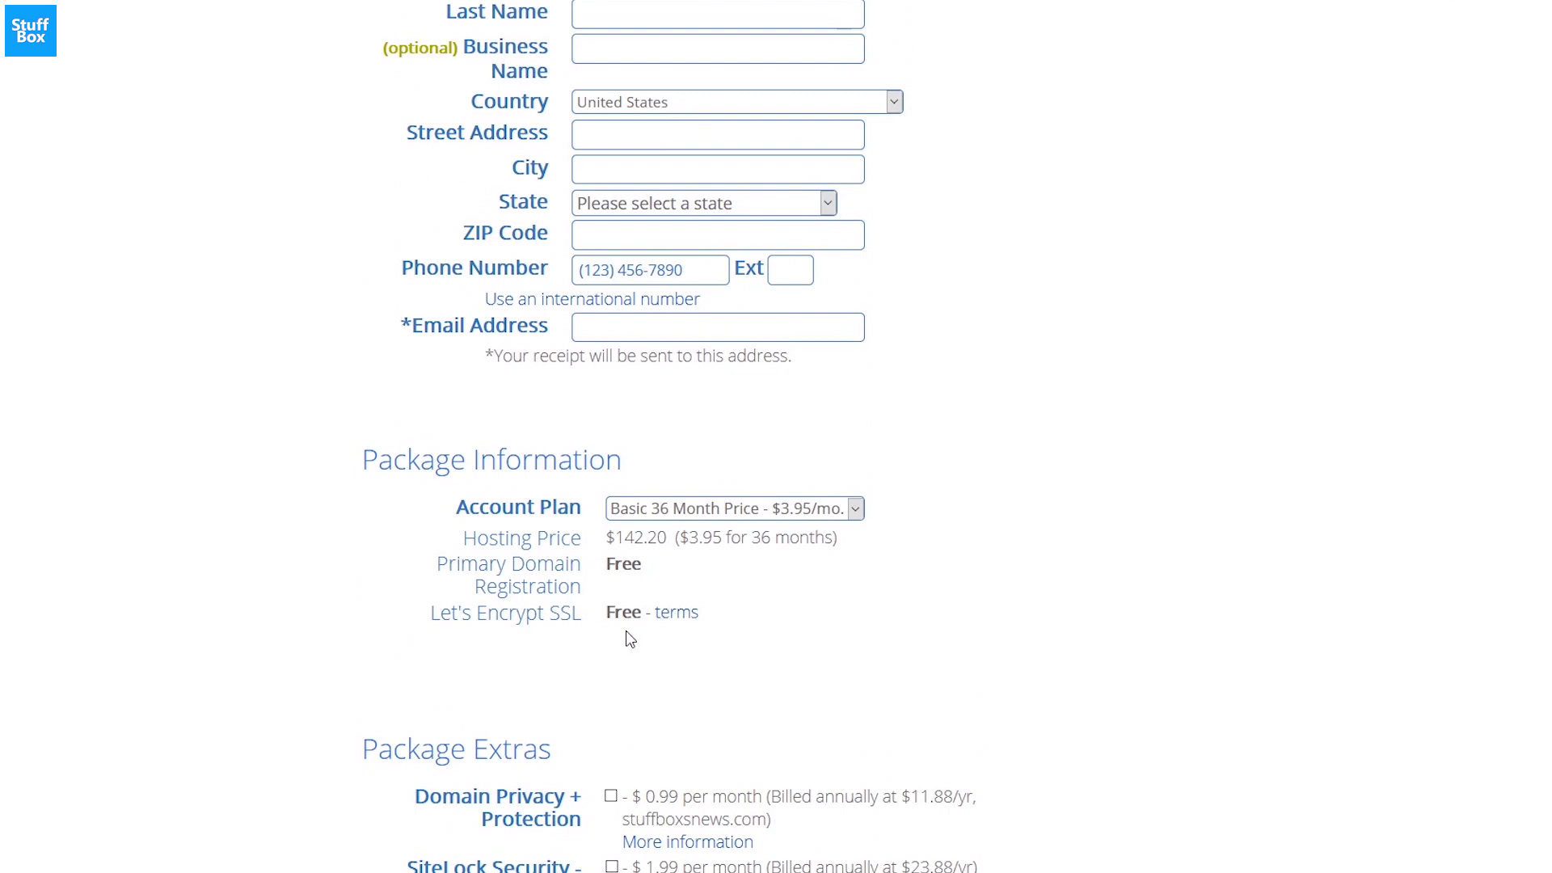
{"action": "left_click", "coordinate": [860, 515]}
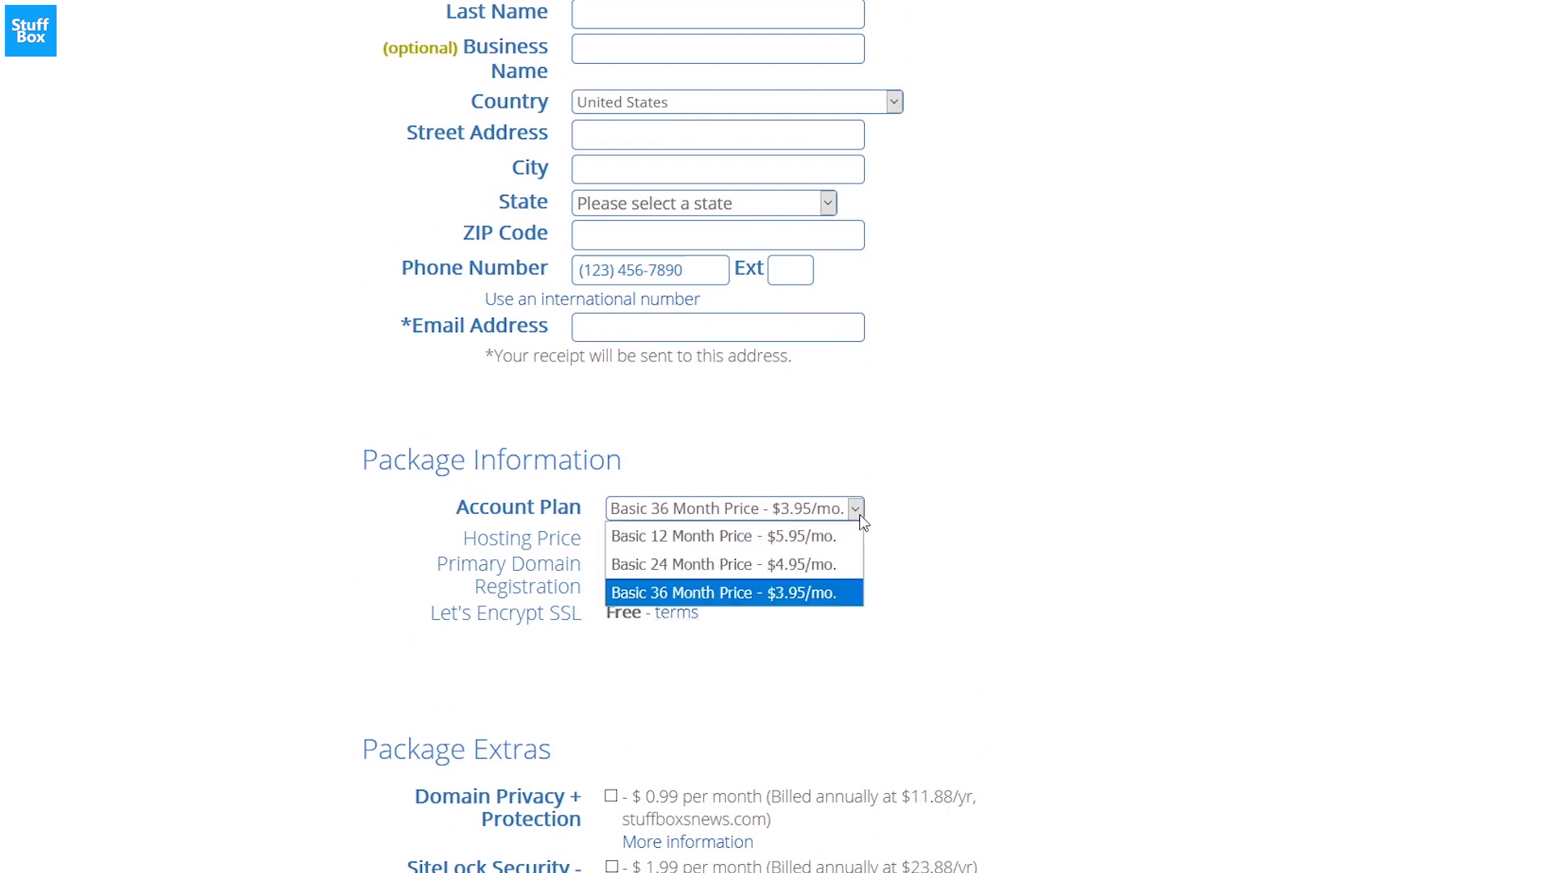
{"action": "left_click", "coordinate": [824, 538]}
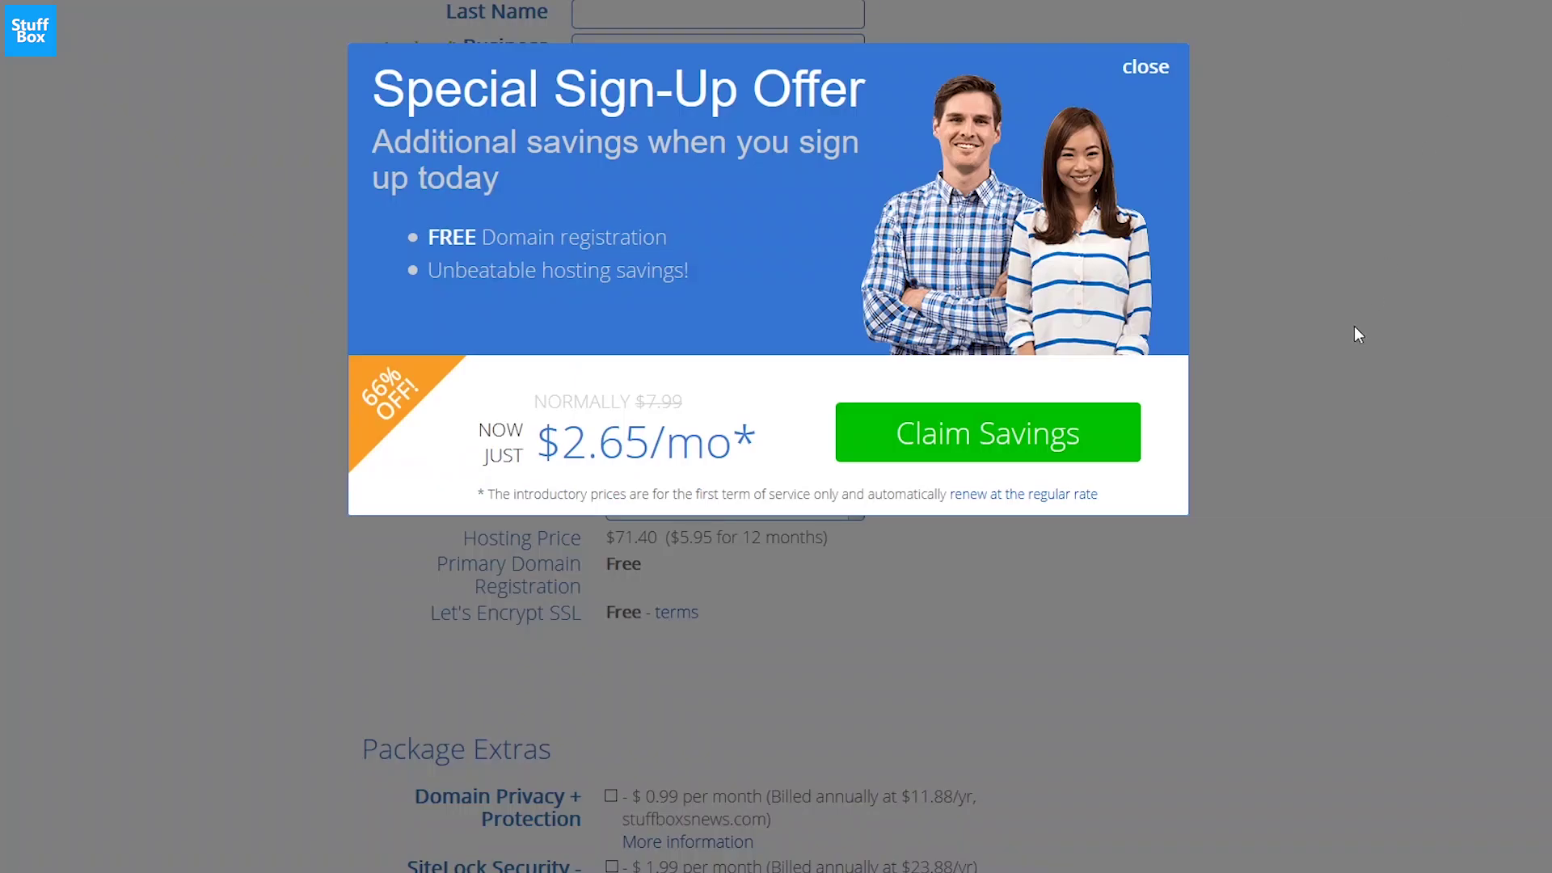
Claim the $2.65/mo special sign-up offer and deselect Domain Privacy + Protection, SiteLock Security and Codeguard Basic in the package extras.
{"action": "left_click", "coordinate": [1071, 435]}
{"action": "scroll", "coordinate": [1075, 425], "scroll_direction": "down", "scroll_amount": 5}
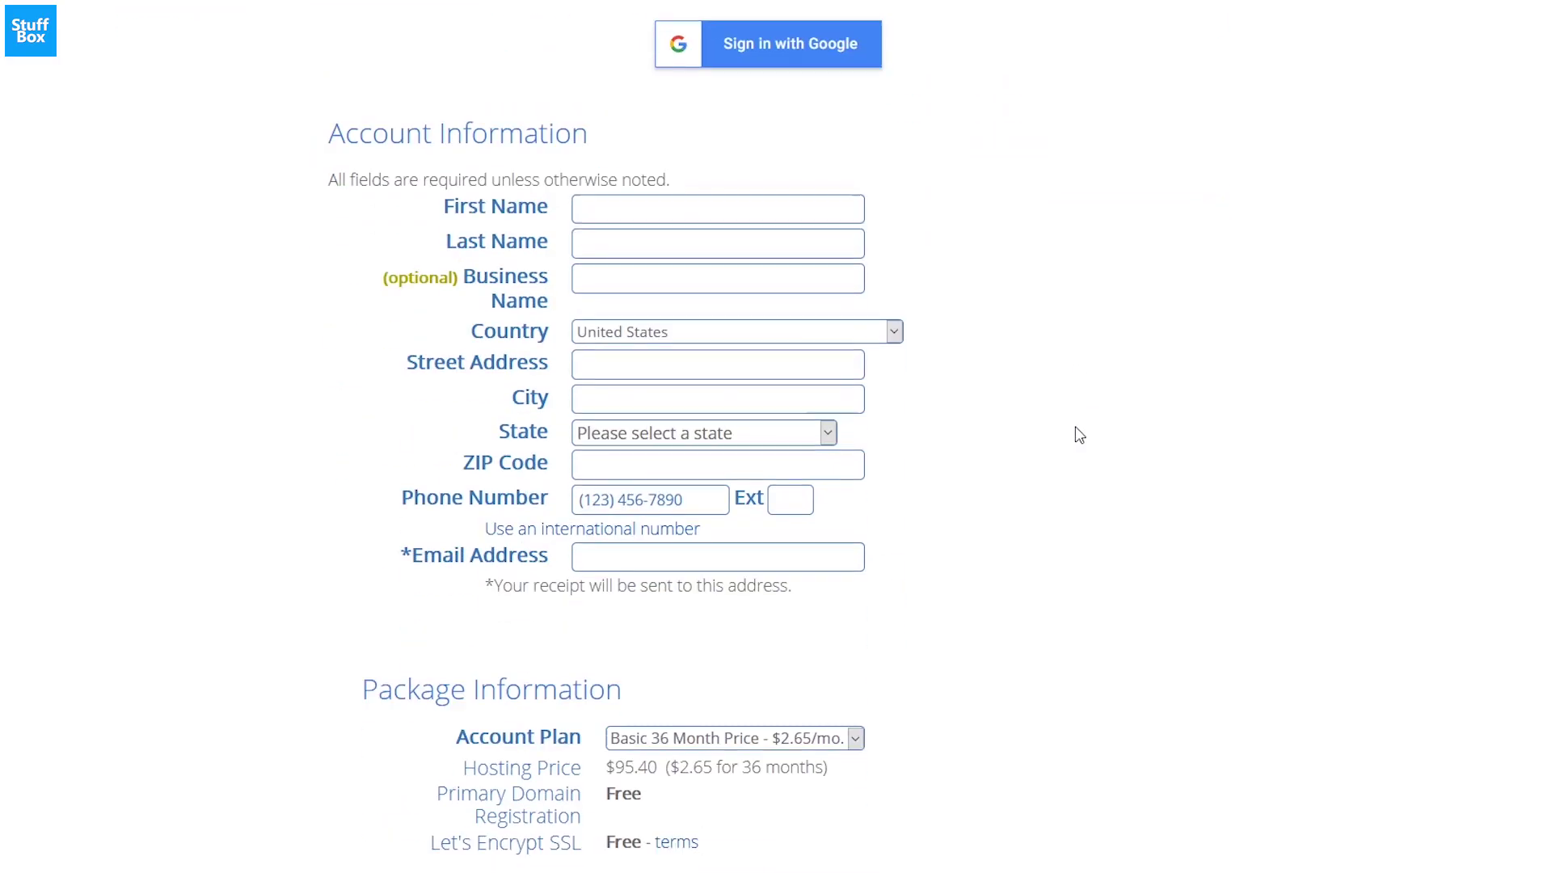
{"action": "scroll", "coordinate": [1076, 426], "scroll_direction": "down", "scroll_amount": 7}
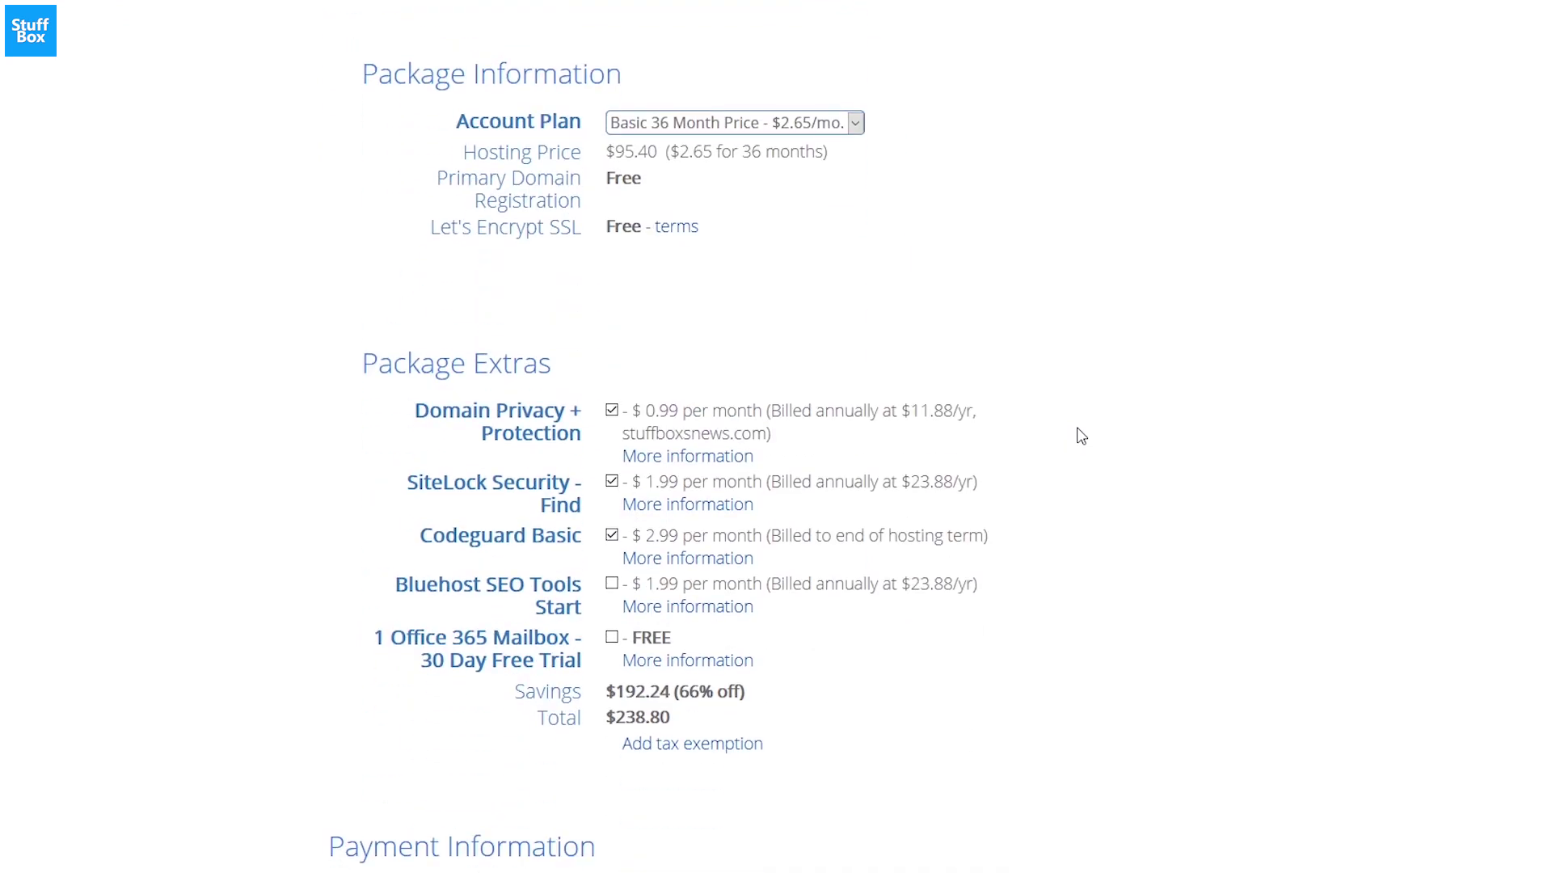
{"action": "left_click", "coordinate": [612, 410]}
{"action": "left_click", "coordinate": [612, 481]}
{"action": "left_click", "coordinate": [612, 535]}
Set the account plan to Basic 12 Month Price at $4.95/mo.
{"action": "scroll", "coordinate": [1131, 420], "scroll_direction": "up", "scroll_amount": 1}
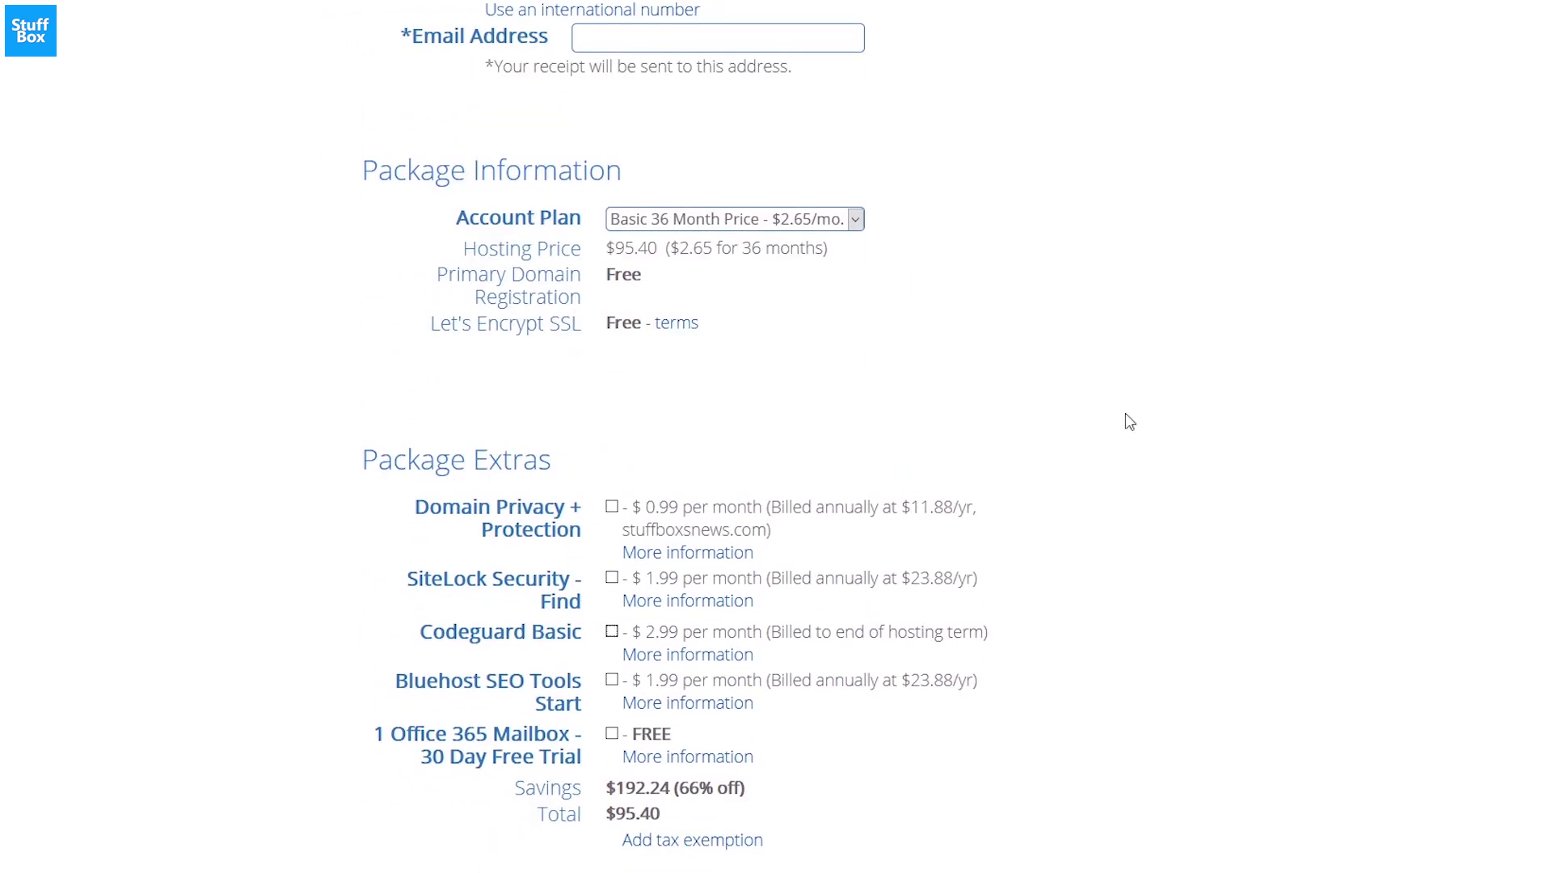
{"action": "left_click", "coordinate": [857, 220]}
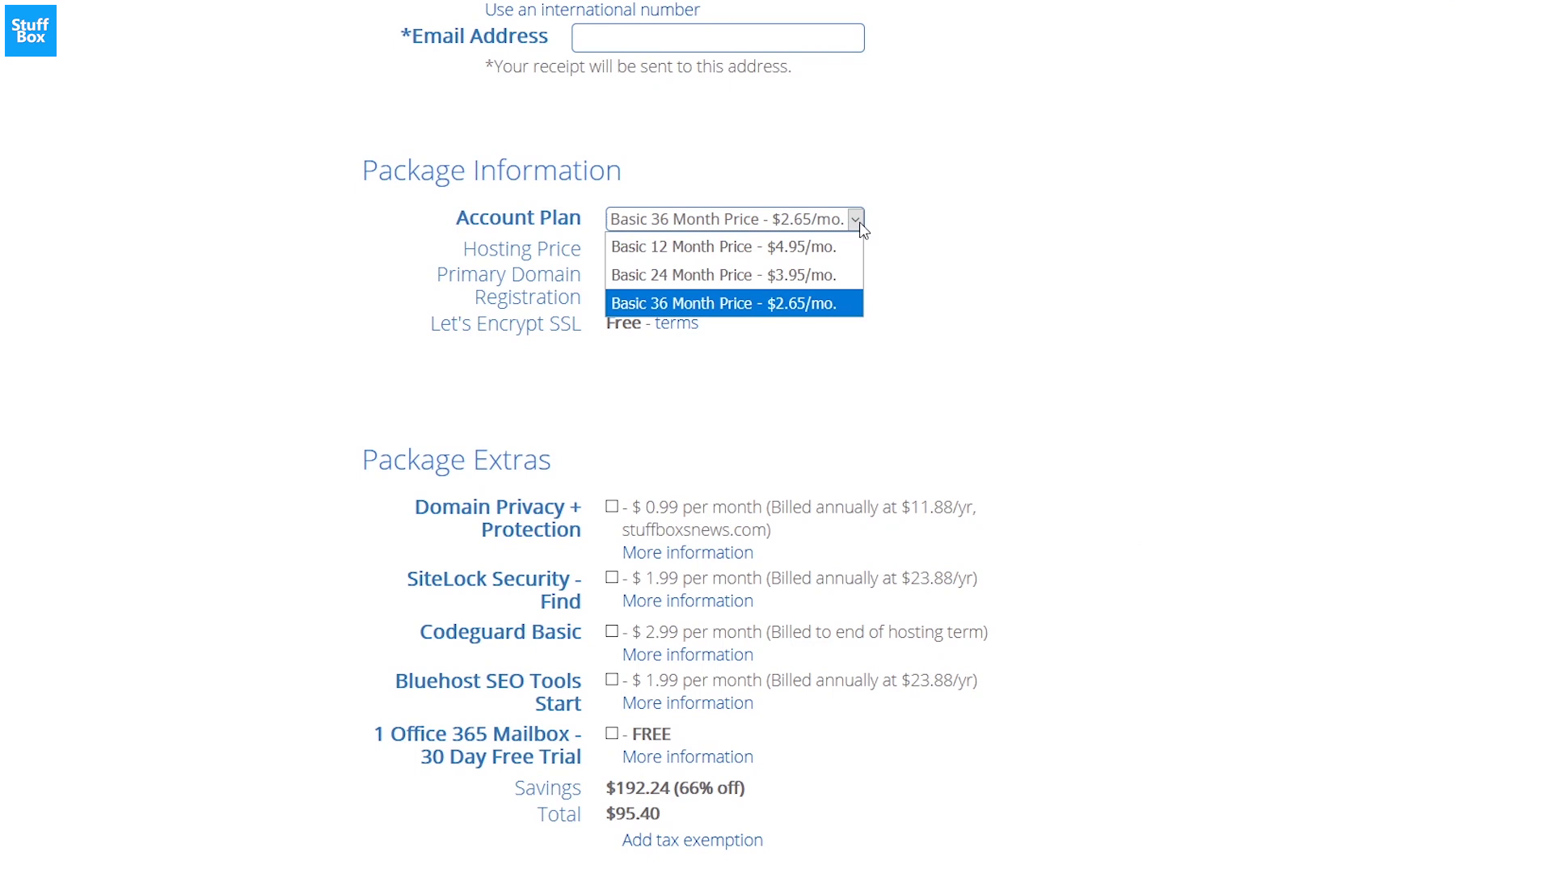
{"action": "left_click", "coordinate": [803, 246]}
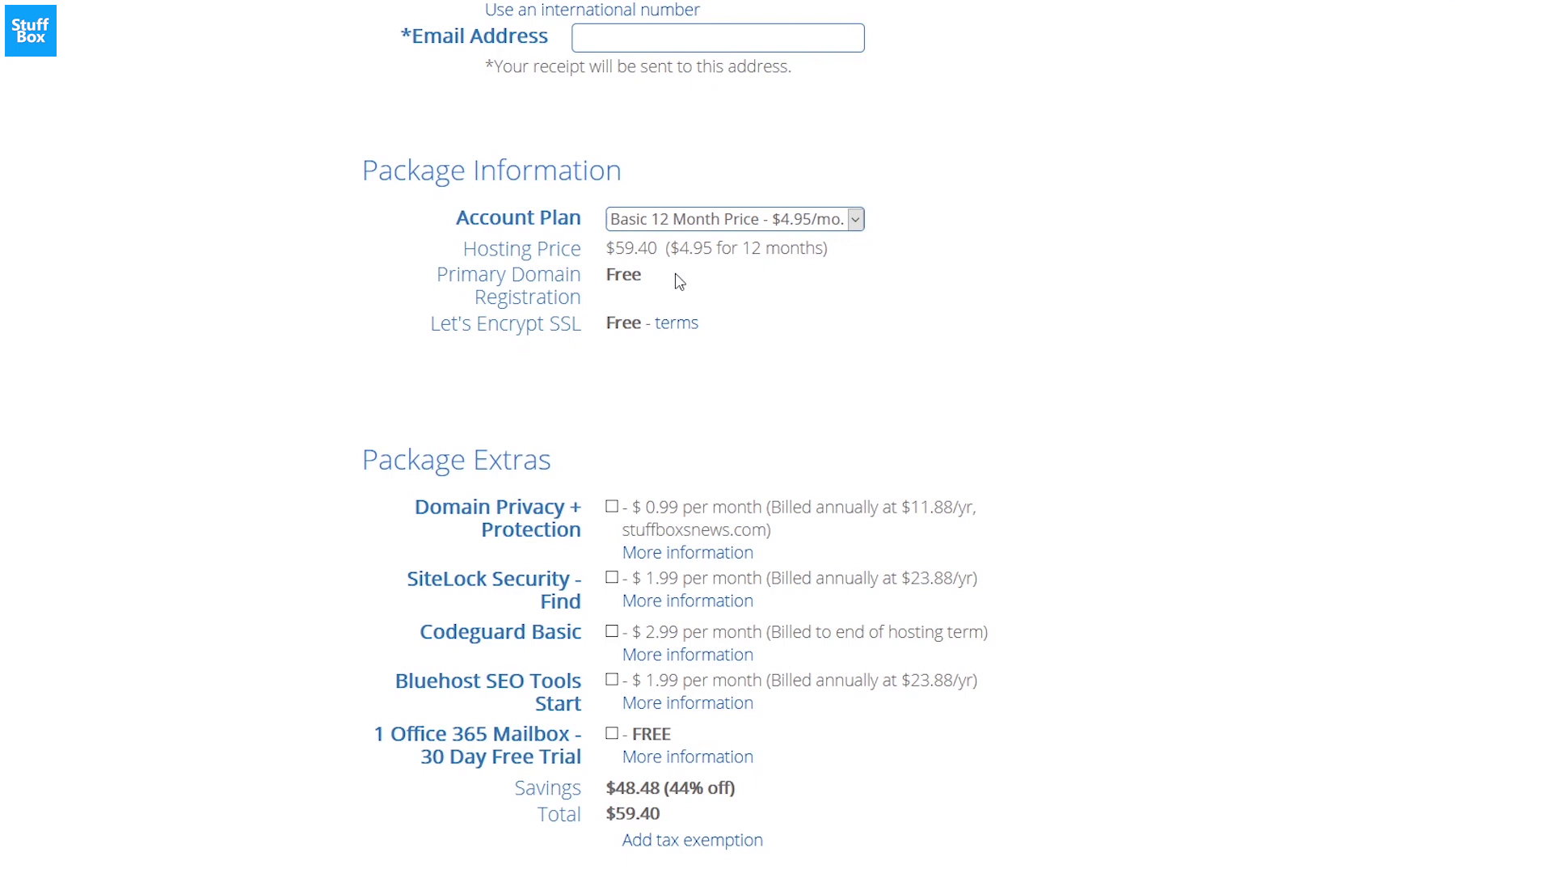
Submit the hosting order with the payment details filled in and the Terms of Service agreement ticked.
{"action": "scroll", "coordinate": [1261, 400], "scroll_direction": "up", "scroll_amount": 5}
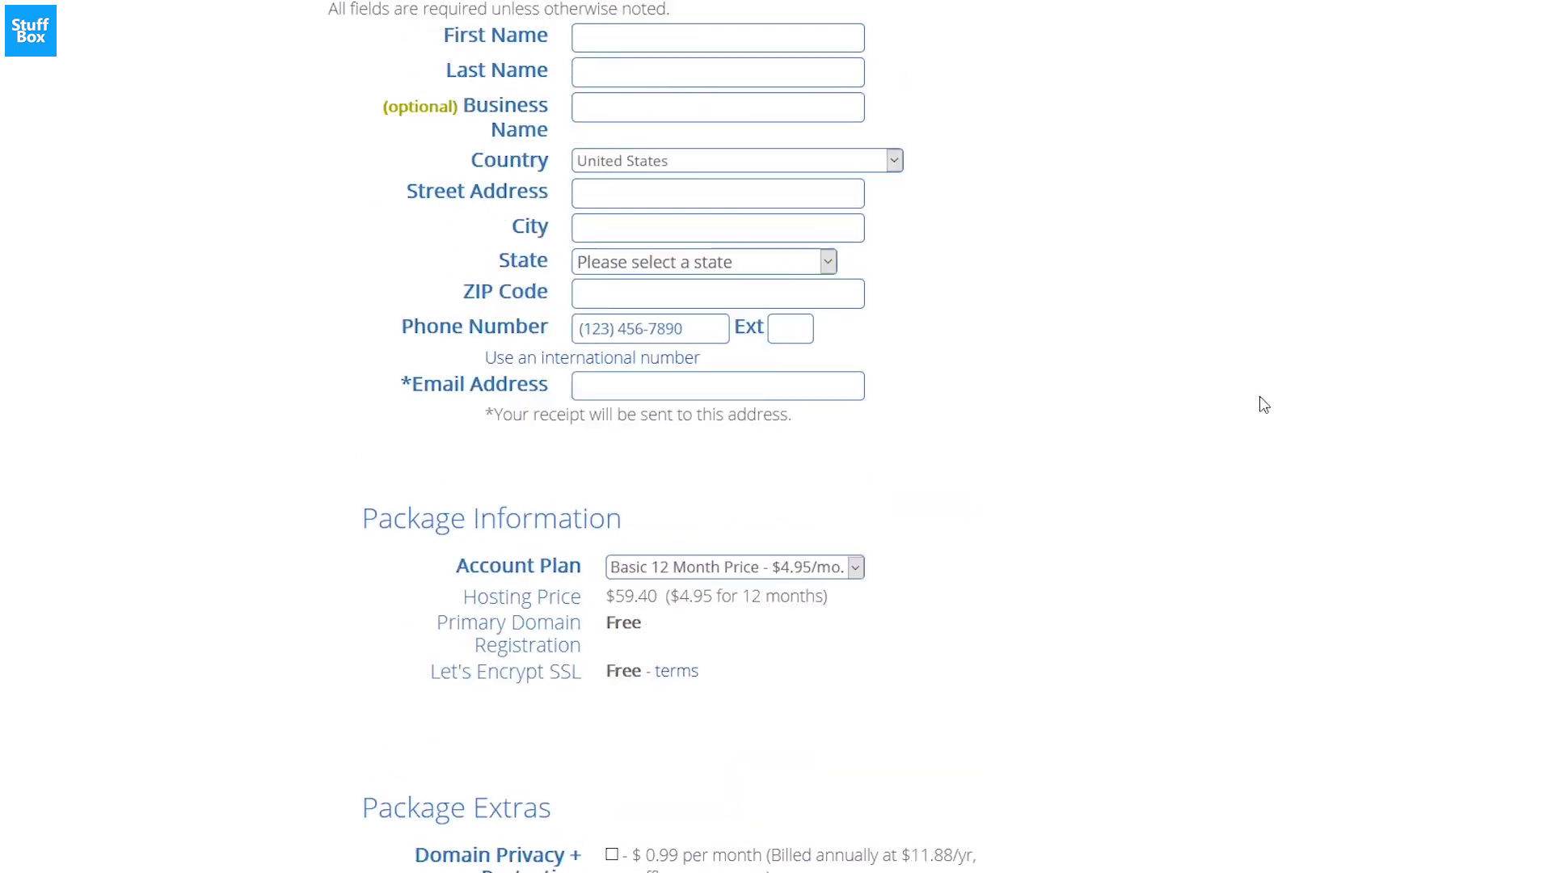
{"action": "scroll", "coordinate": [1263, 396], "scroll_direction": "down", "scroll_amount": 10}
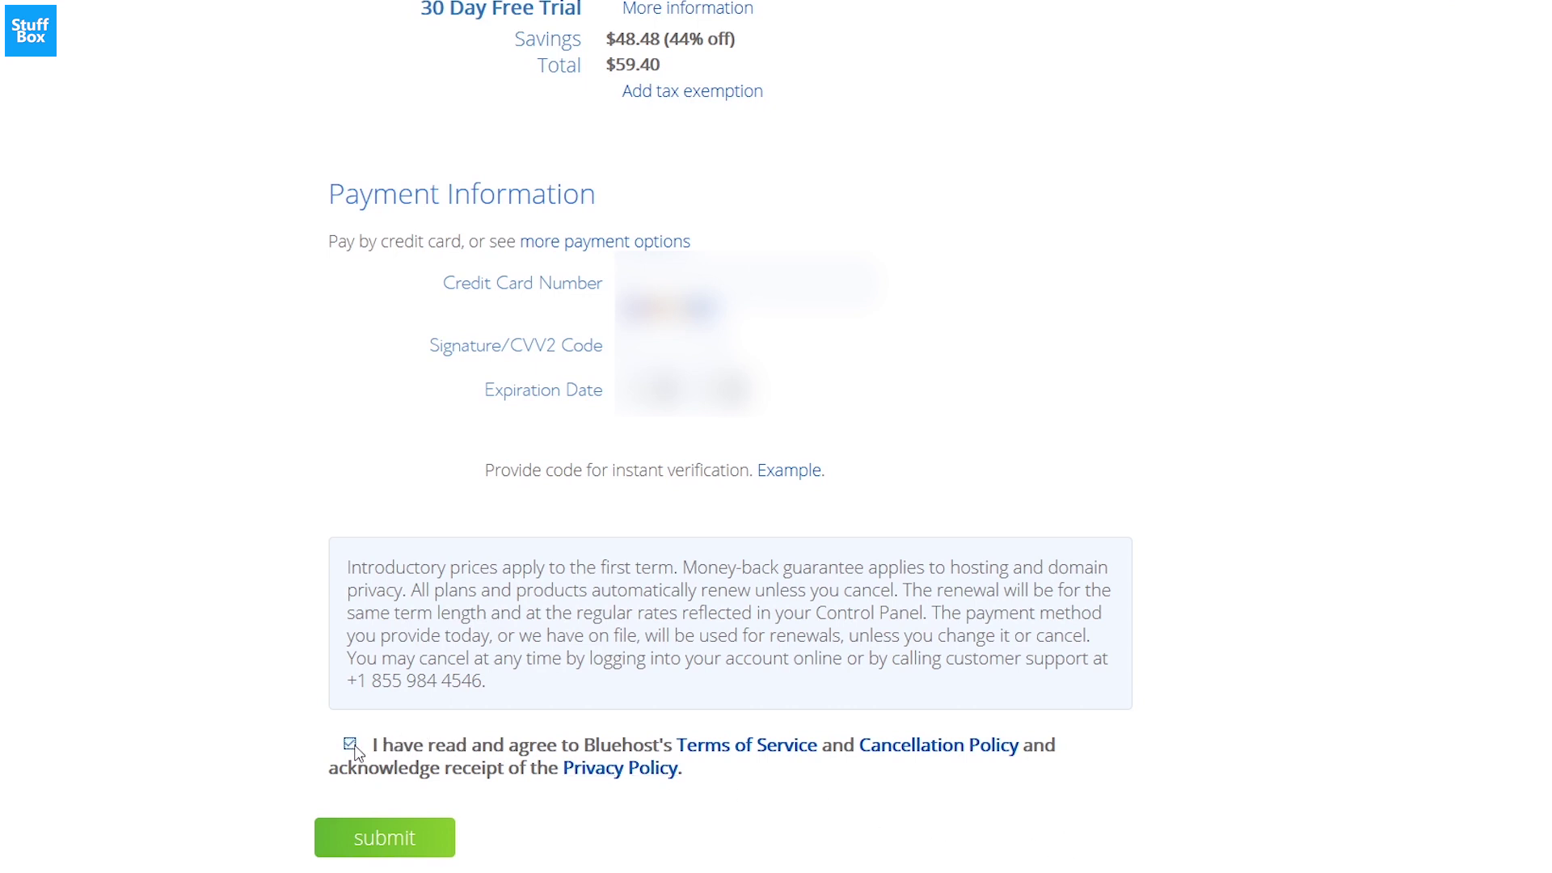
{"action": "left_click", "coordinate": [391, 840]}
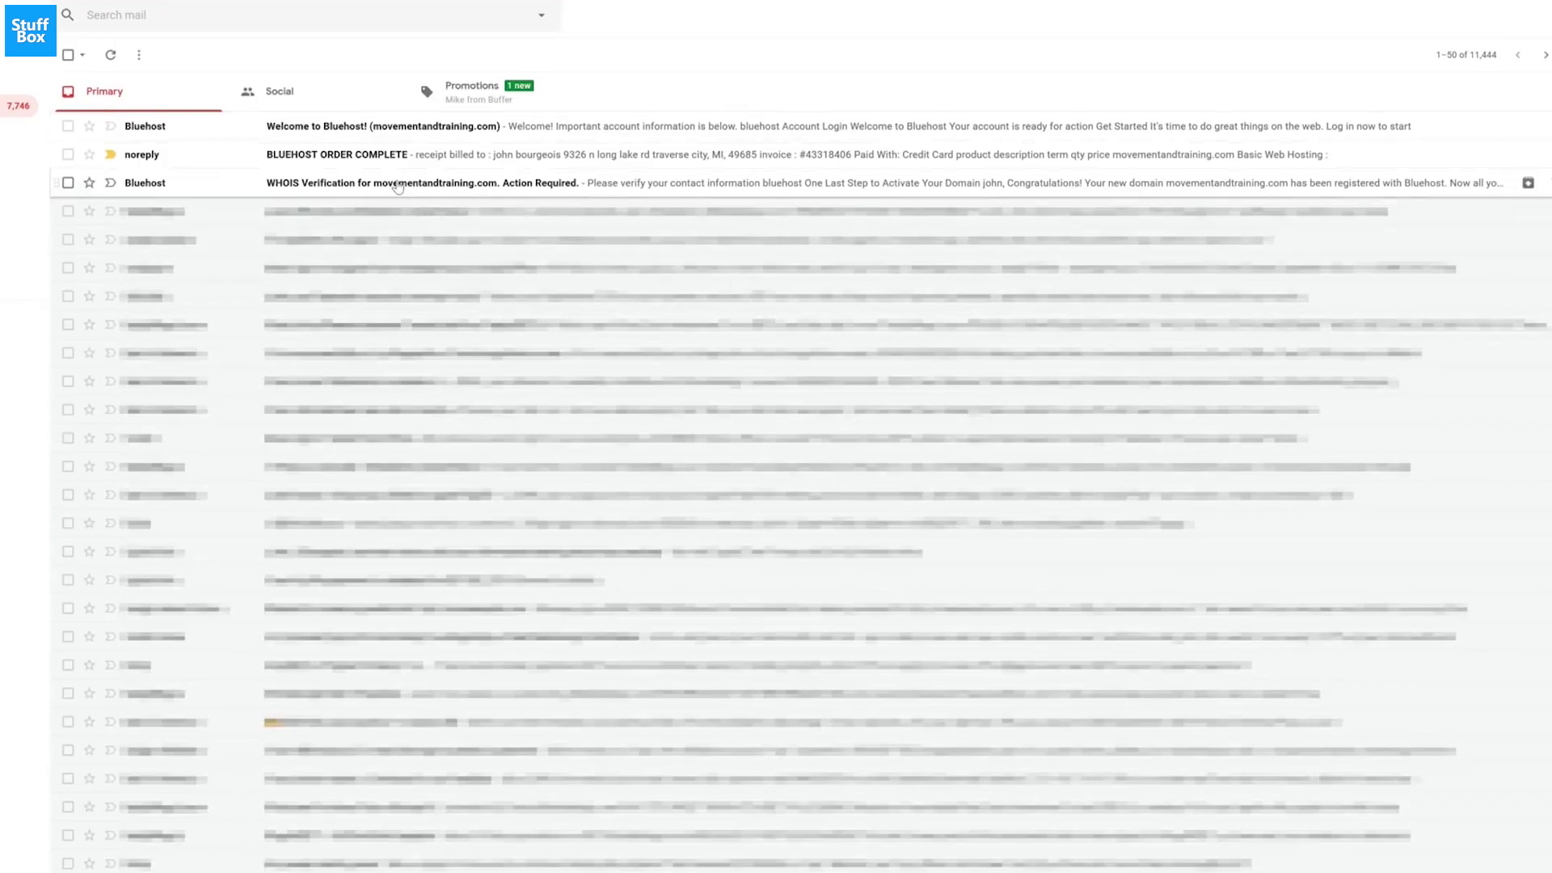
In the Gmail inbox, open the Bluehost WHOIS verification message and verify the email address for the new domain.
{"action": "left_click", "coordinate": [397, 185]}
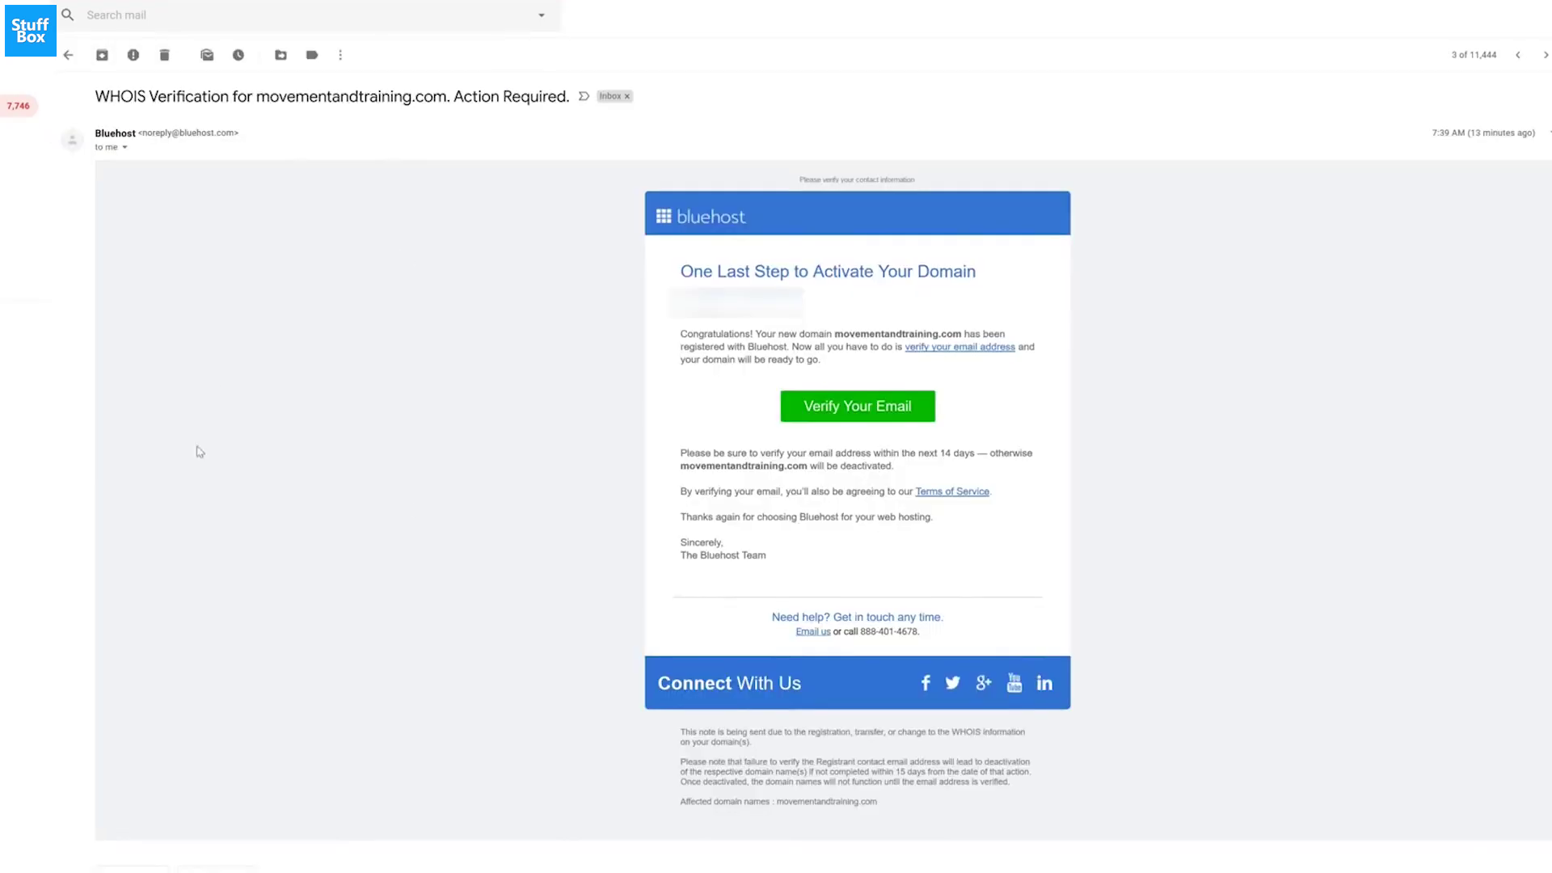
{"action": "left_click", "coordinate": [827, 417]}
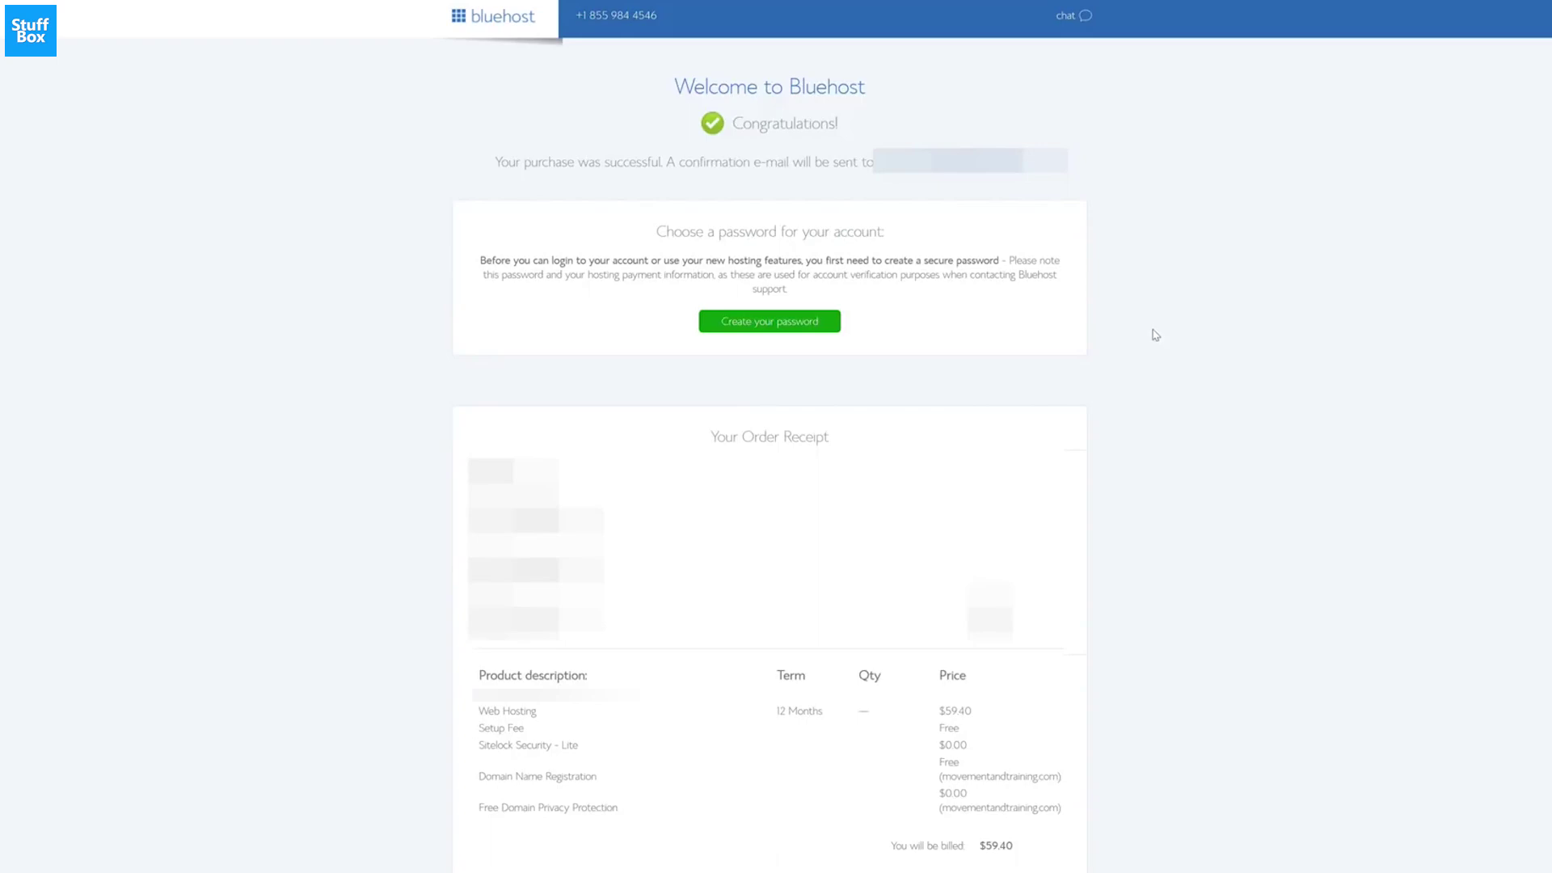
Create the Bluehost account password by entering it in both the new and retype password fields, and submit it.
{"action": "left_click", "coordinate": [781, 325]}
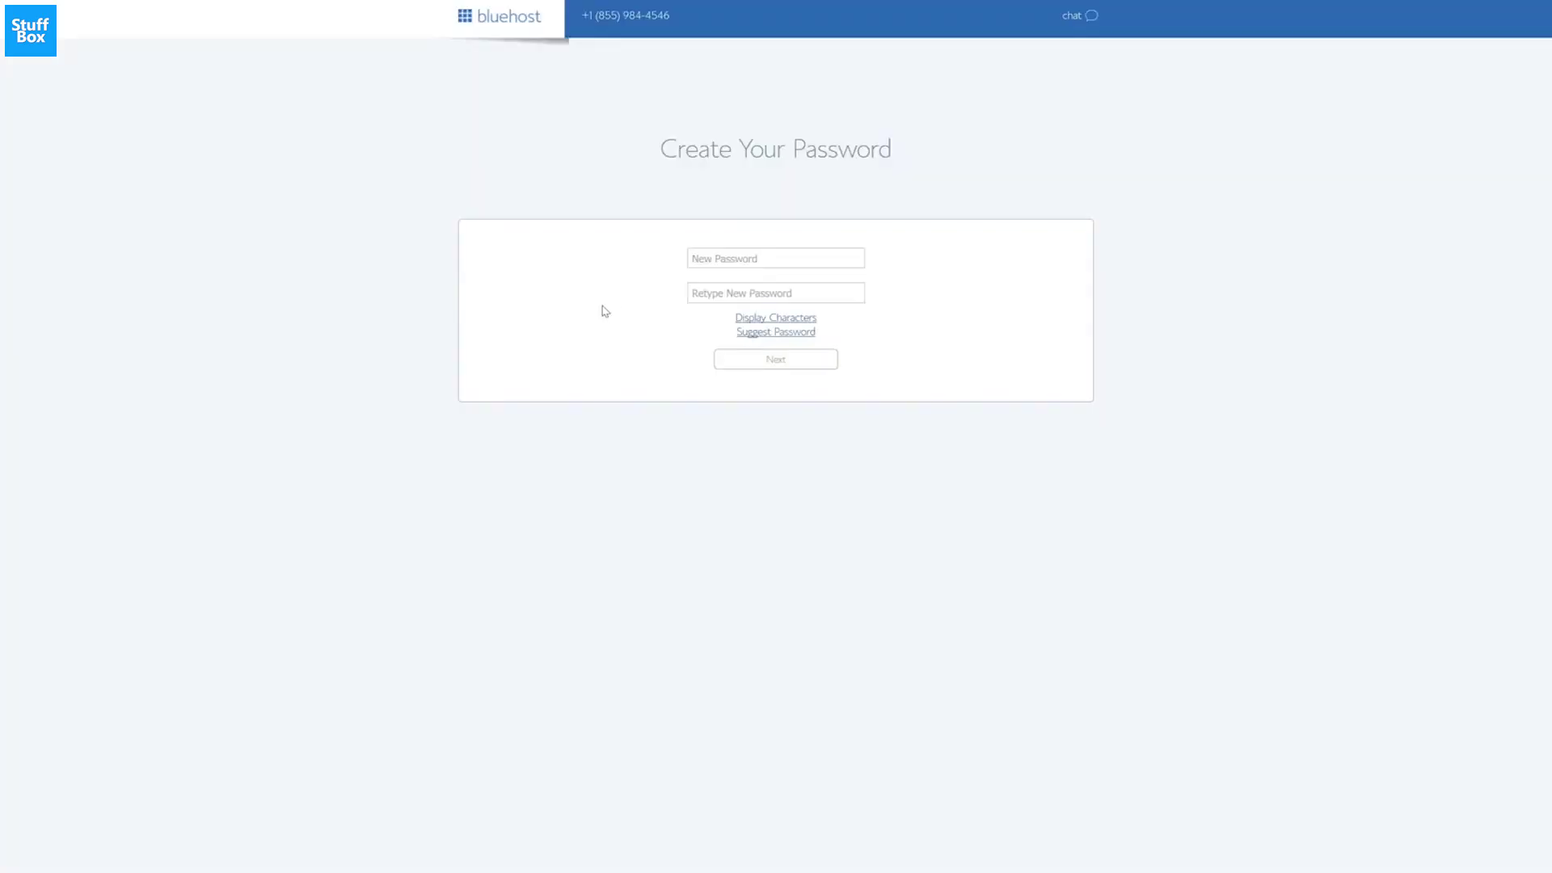
{"action": "left_click", "coordinate": [771, 257]}
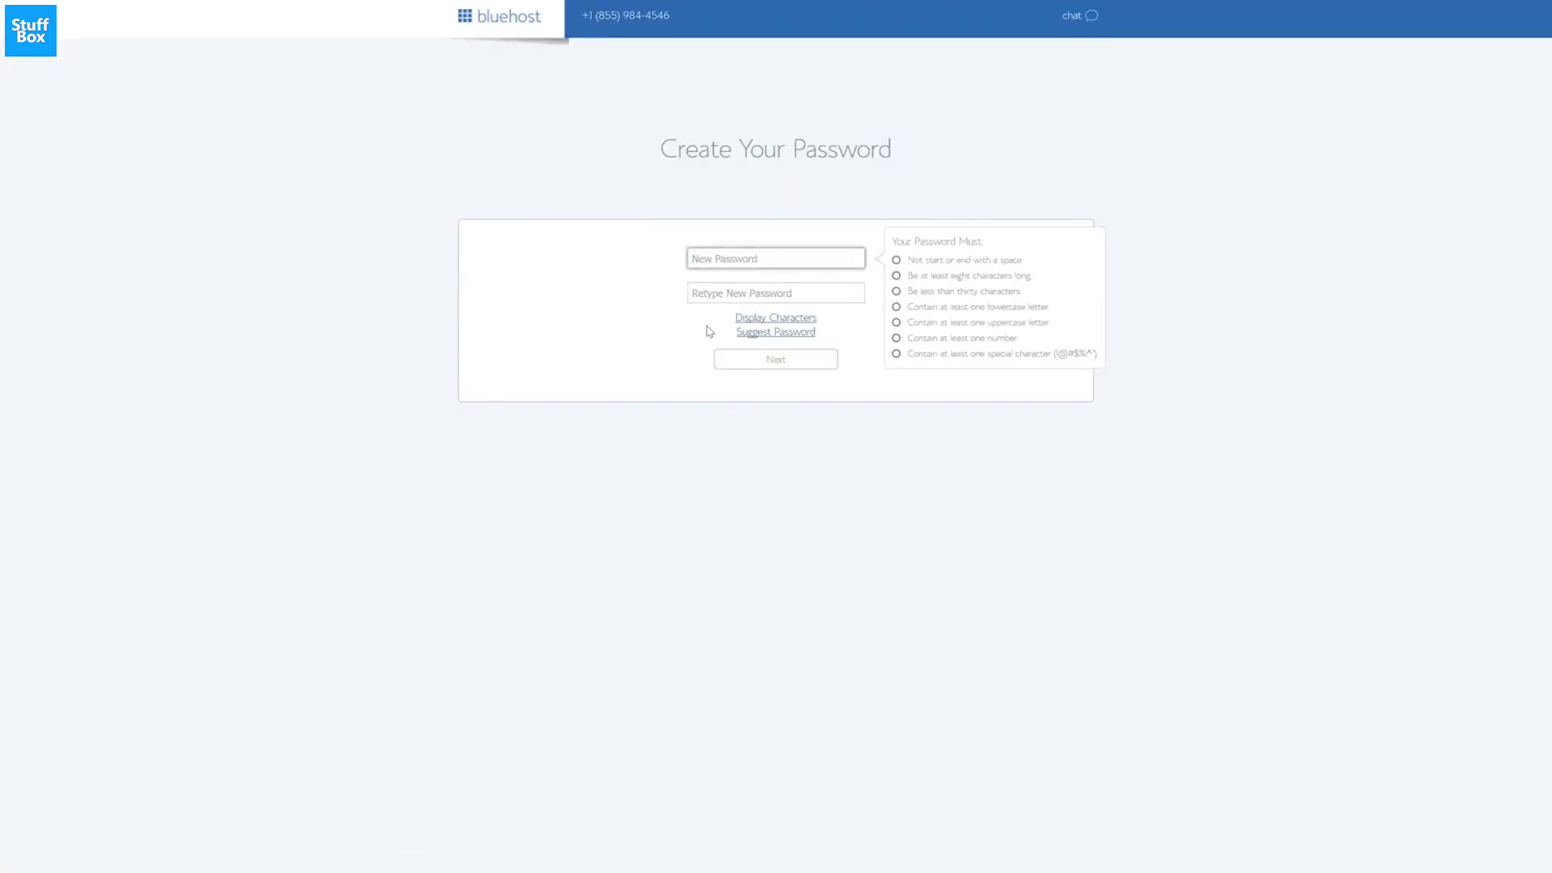
{"action": "key", "text": "ctrl+v"}
{"action": "key", "text": "Tab"}
{"action": "key", "text": "ctrl+v"}
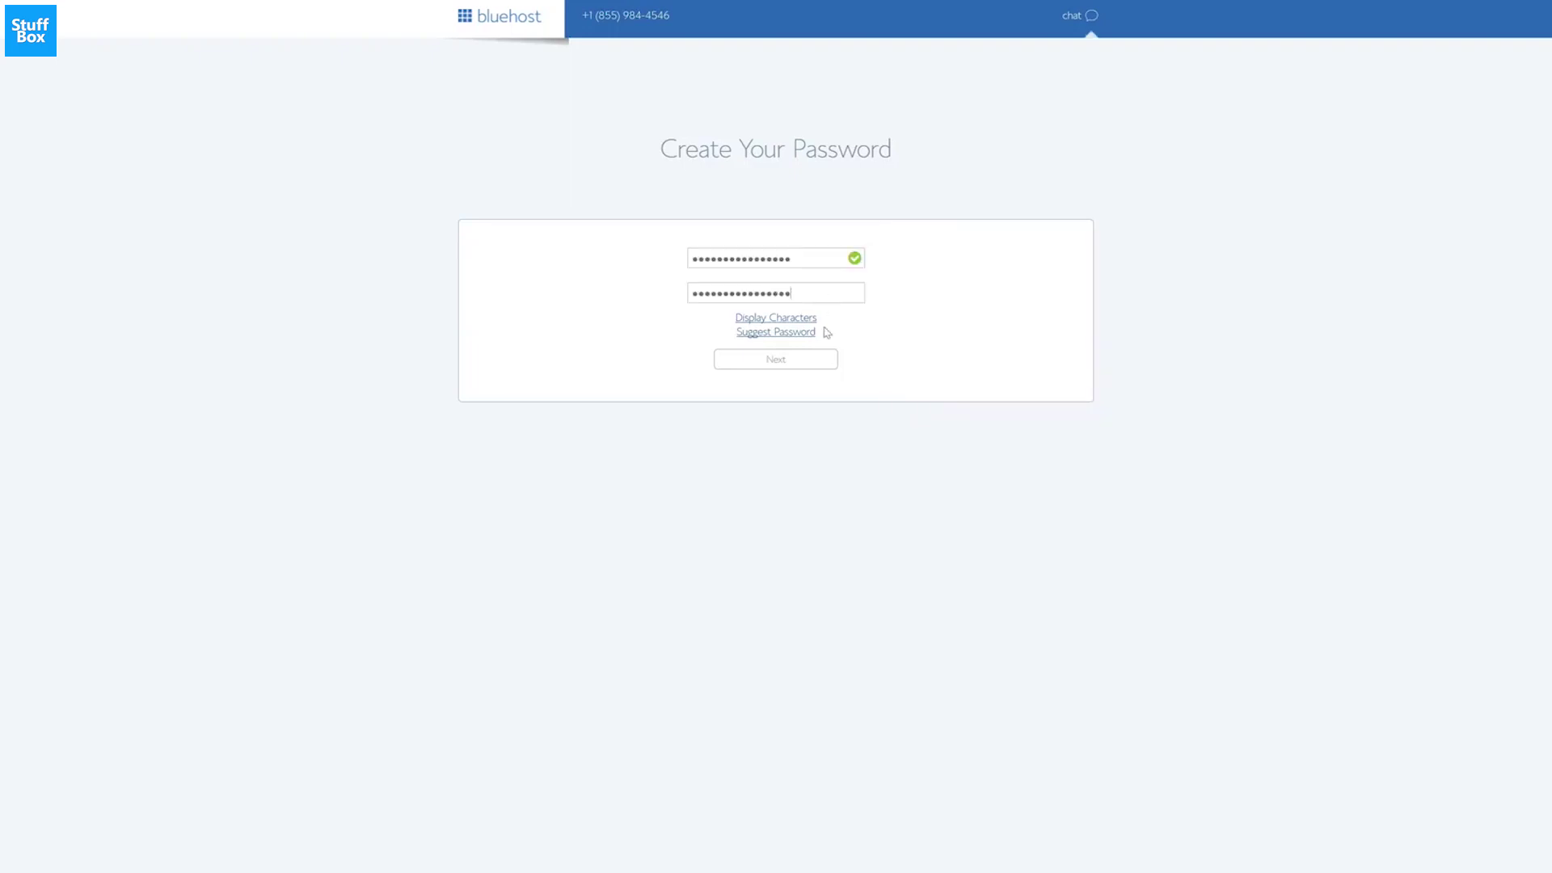
{"action": "left_click", "coordinate": [614, 356]}
{"action": "left_click", "coordinate": [782, 389]}
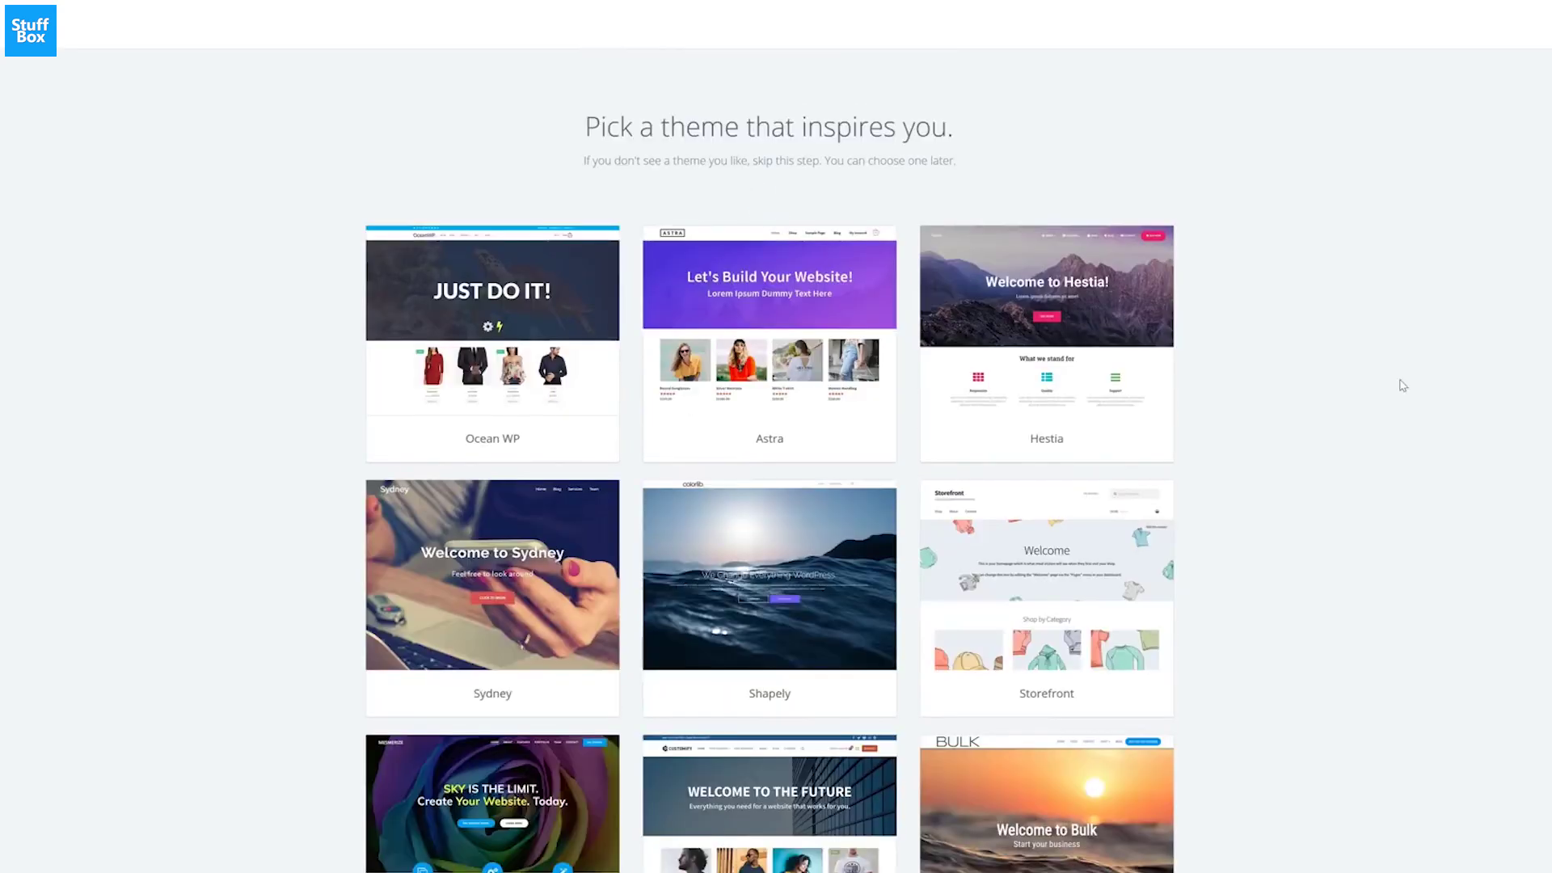
Skip the theme choice and log in to WordPress from the Bluehost account home page.
{"action": "scroll", "coordinate": [1355, 430], "scroll_direction": "down", "scroll_amount": 2}
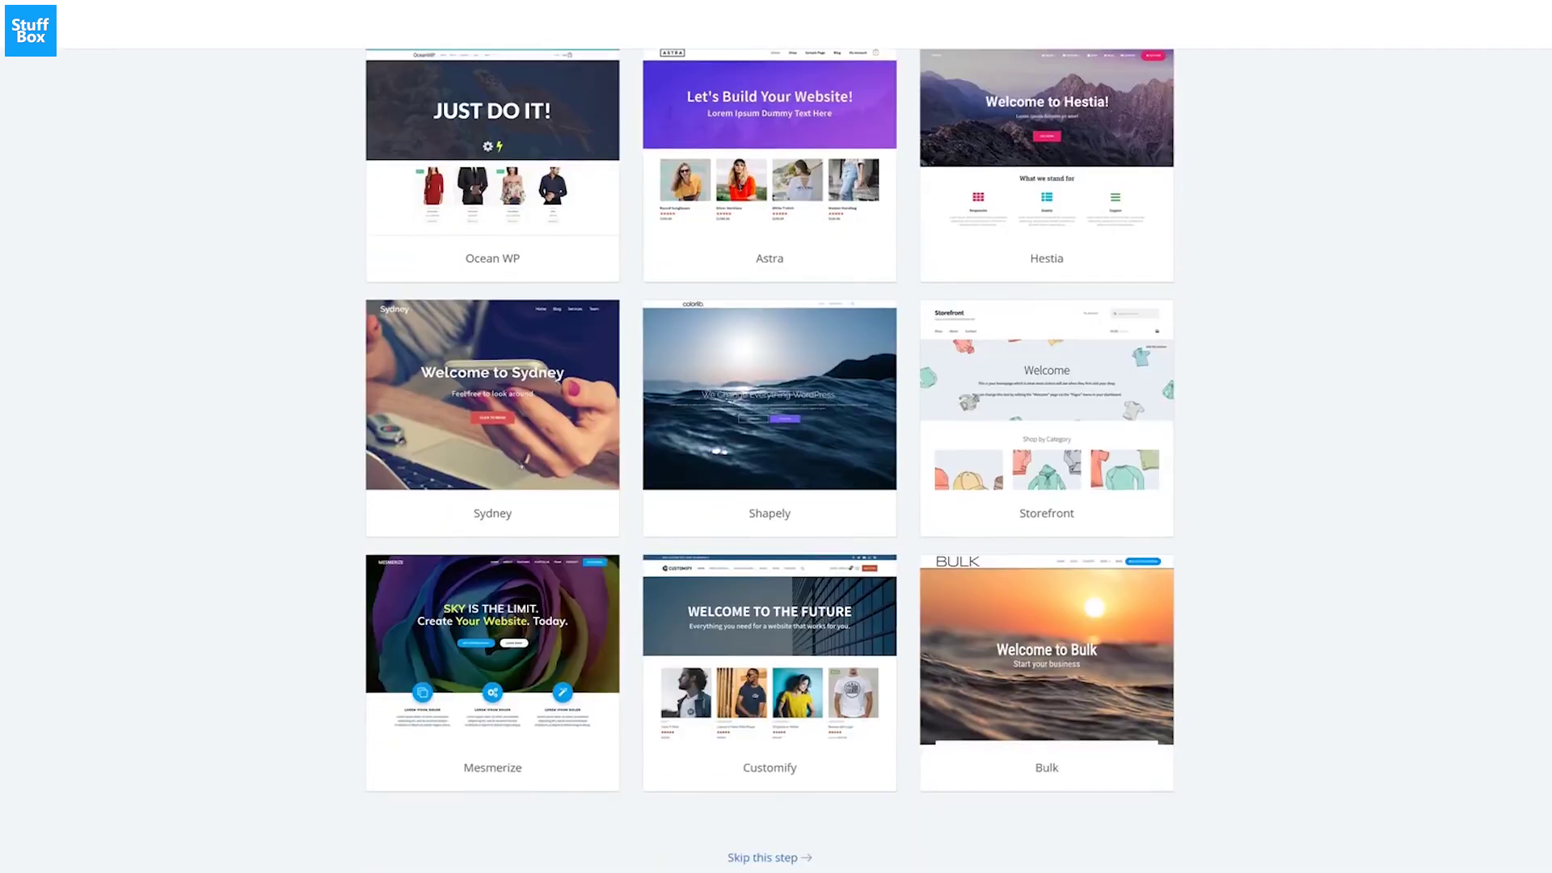
{"action": "left_click", "coordinate": [778, 858]}
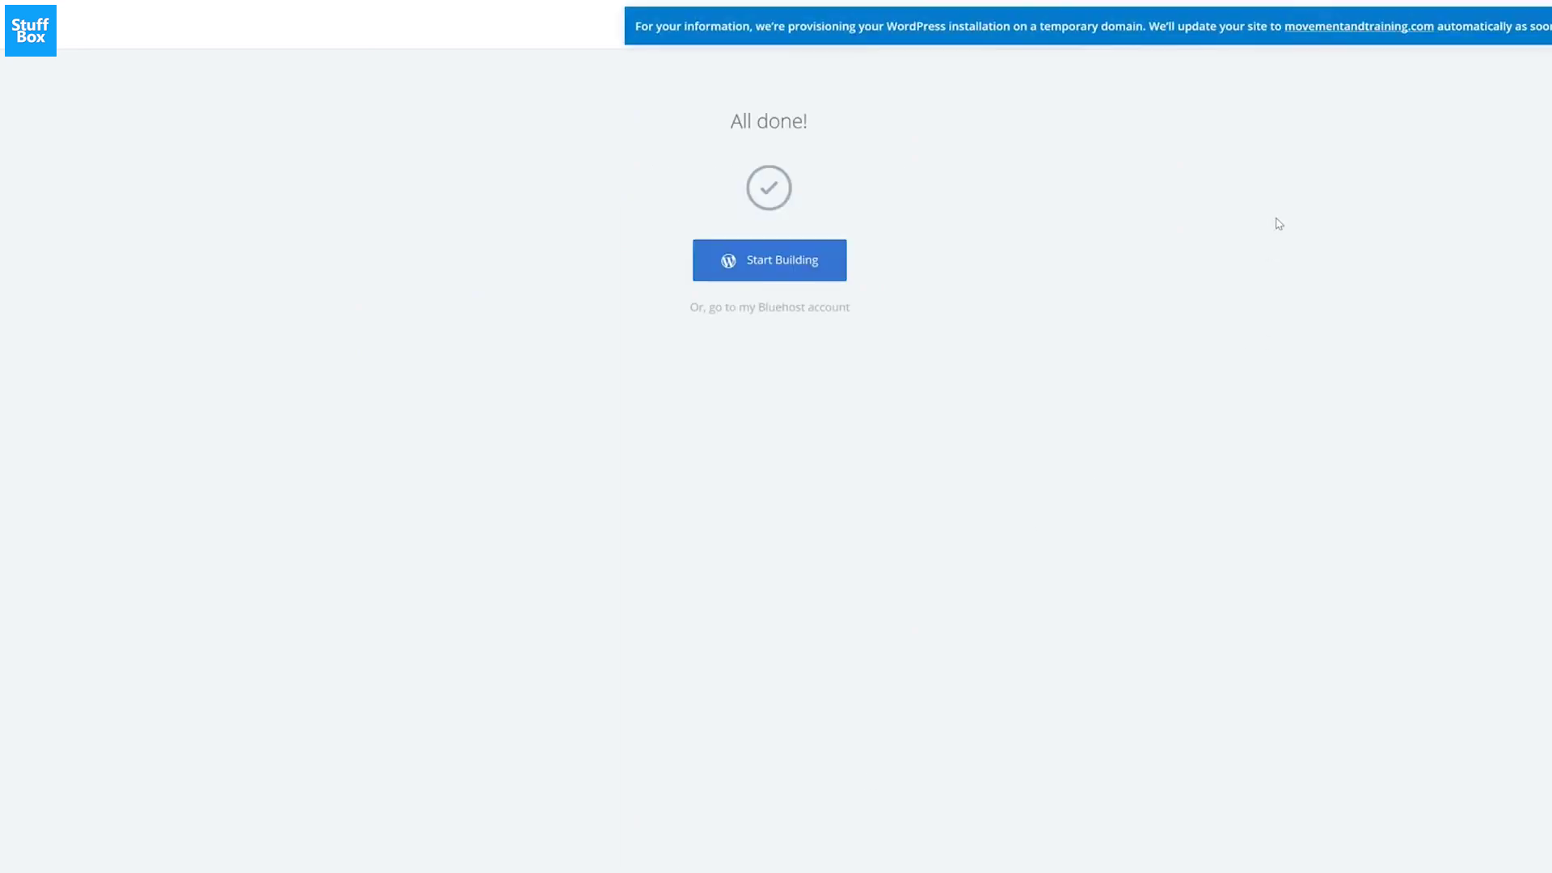
{"action": "left_click", "coordinate": [774, 310]}
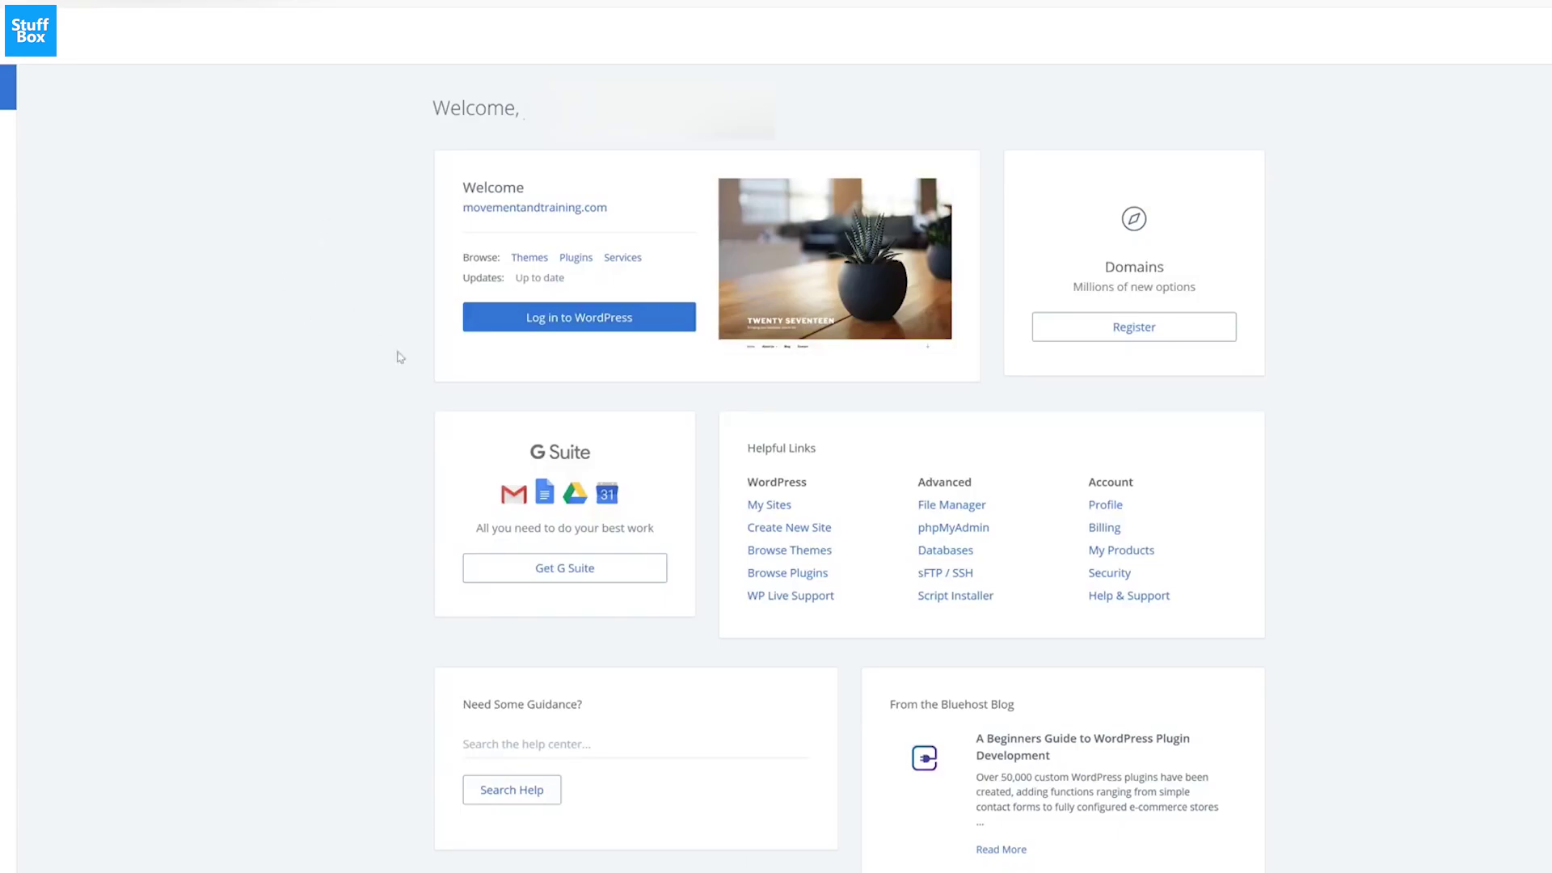
{"action": "left_click", "coordinate": [559, 323]}
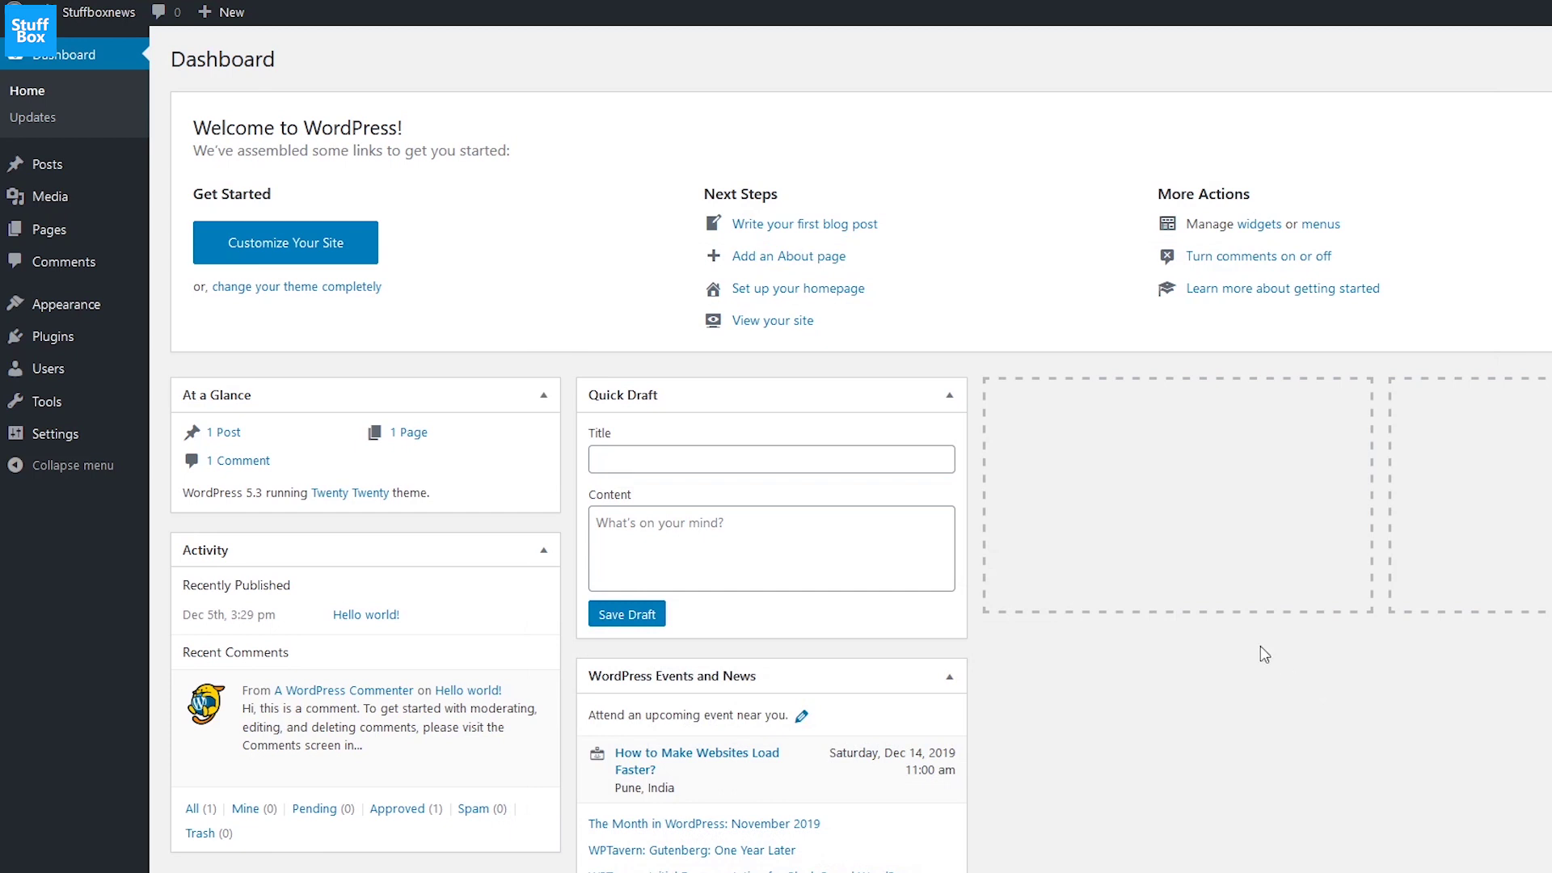
Visit the live Stuffboxnews site to examine its default home page, and return to the WordPress dashboard.
{"action": "mouse_move", "coordinate": [115, 18]}
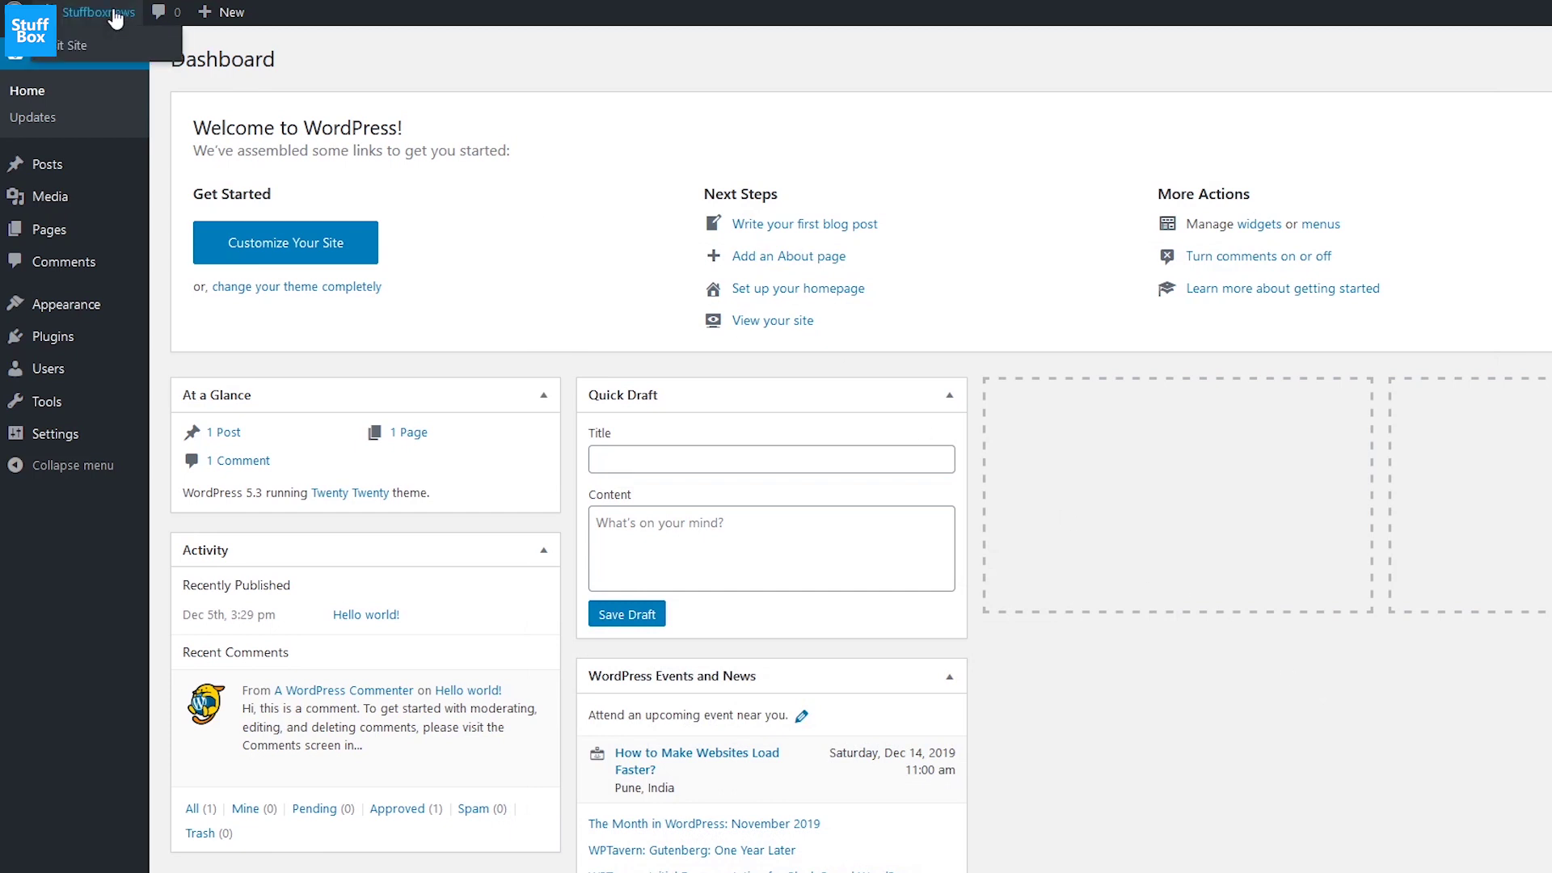
{"action": "left_click", "coordinate": [74, 47]}
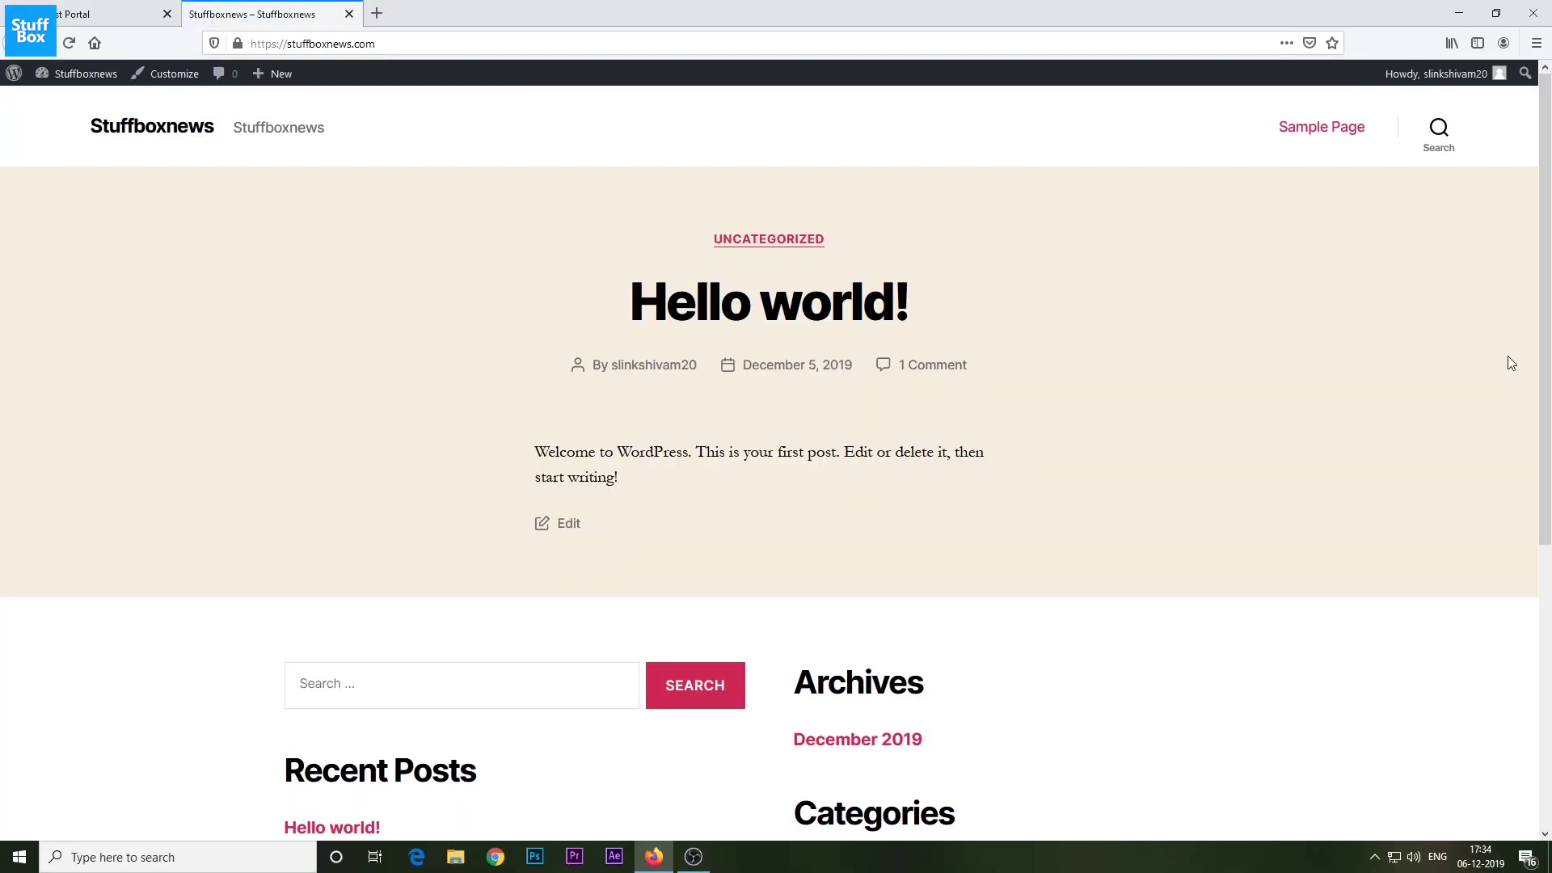
{"action": "left_click_drag", "start_coordinate": [1549, 343], "coordinate": [1549, 455]}
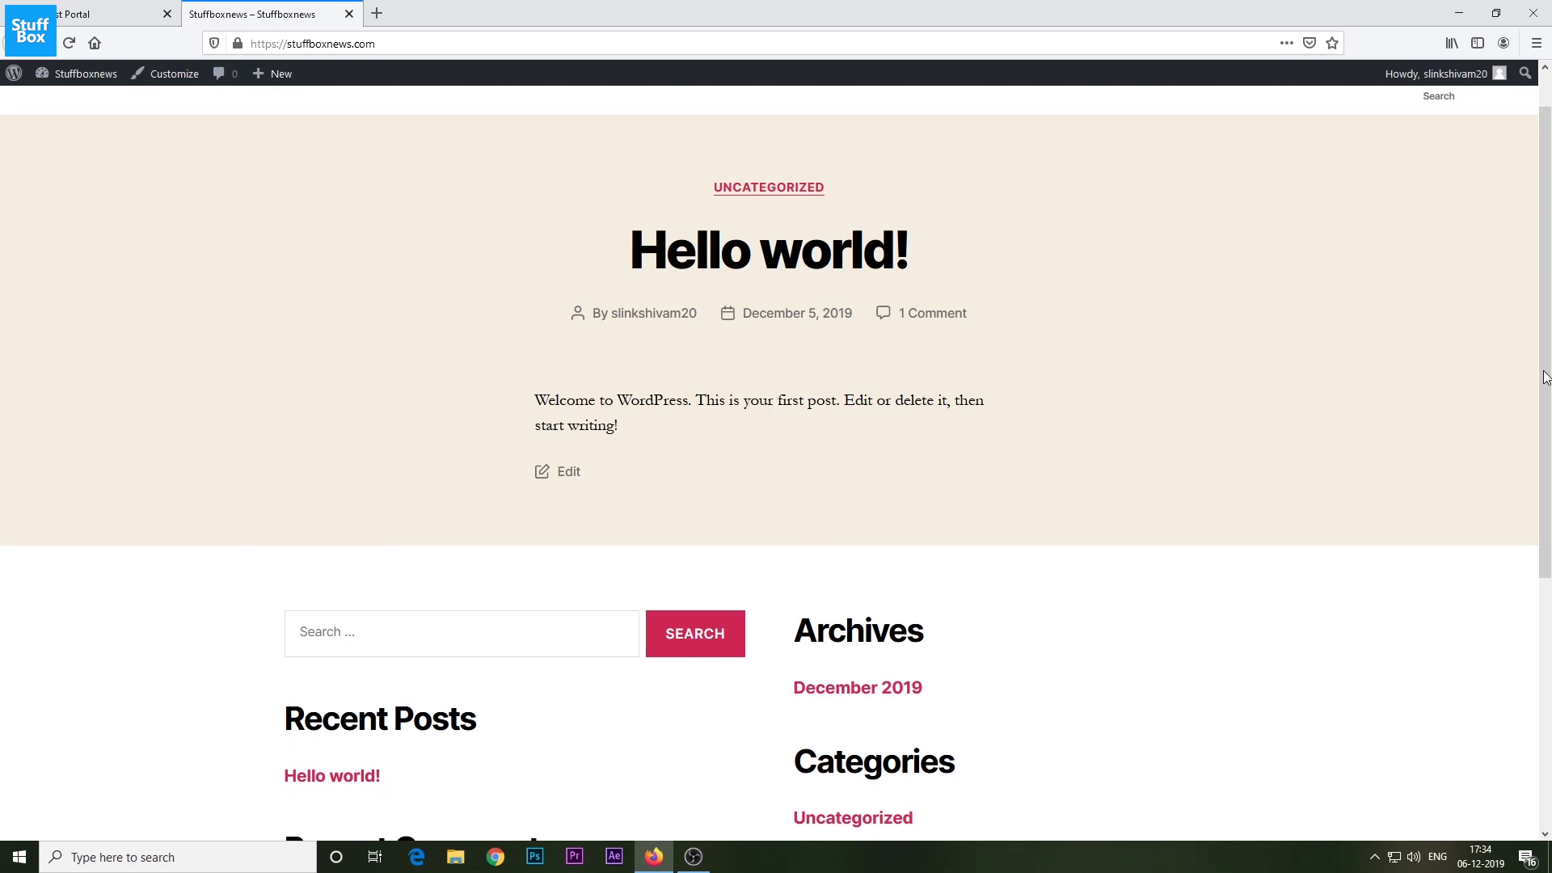
{"action": "mouse_move", "coordinate": [90, 85]}
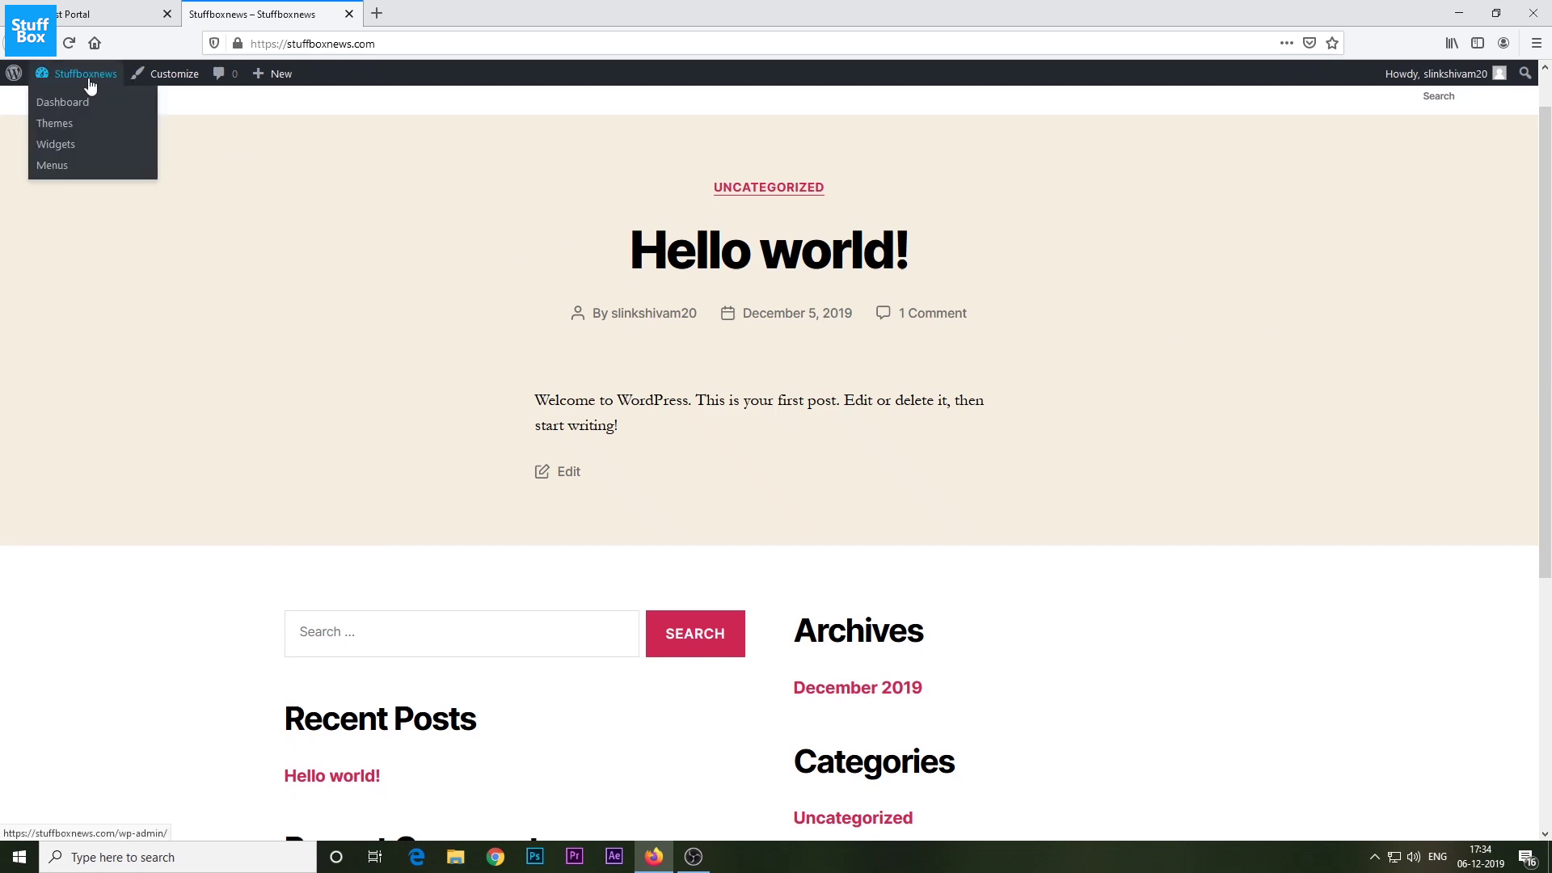
{"action": "left_click", "coordinate": [82, 104]}
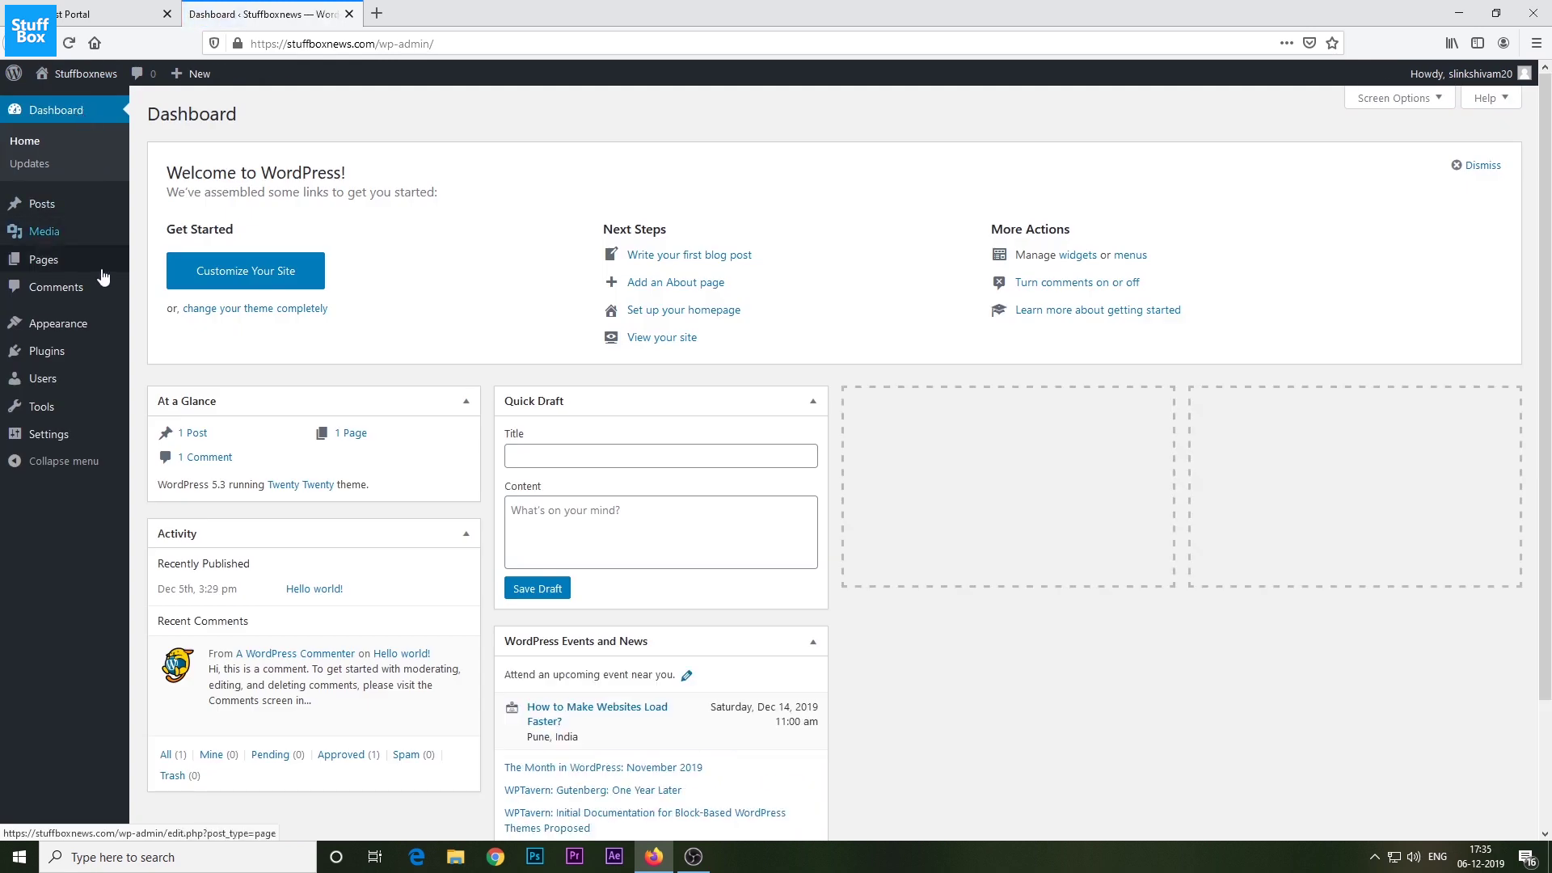
Open the page for adding new WordPress themes and search for "astra".
{"action": "mouse_move", "coordinate": [103, 328]}
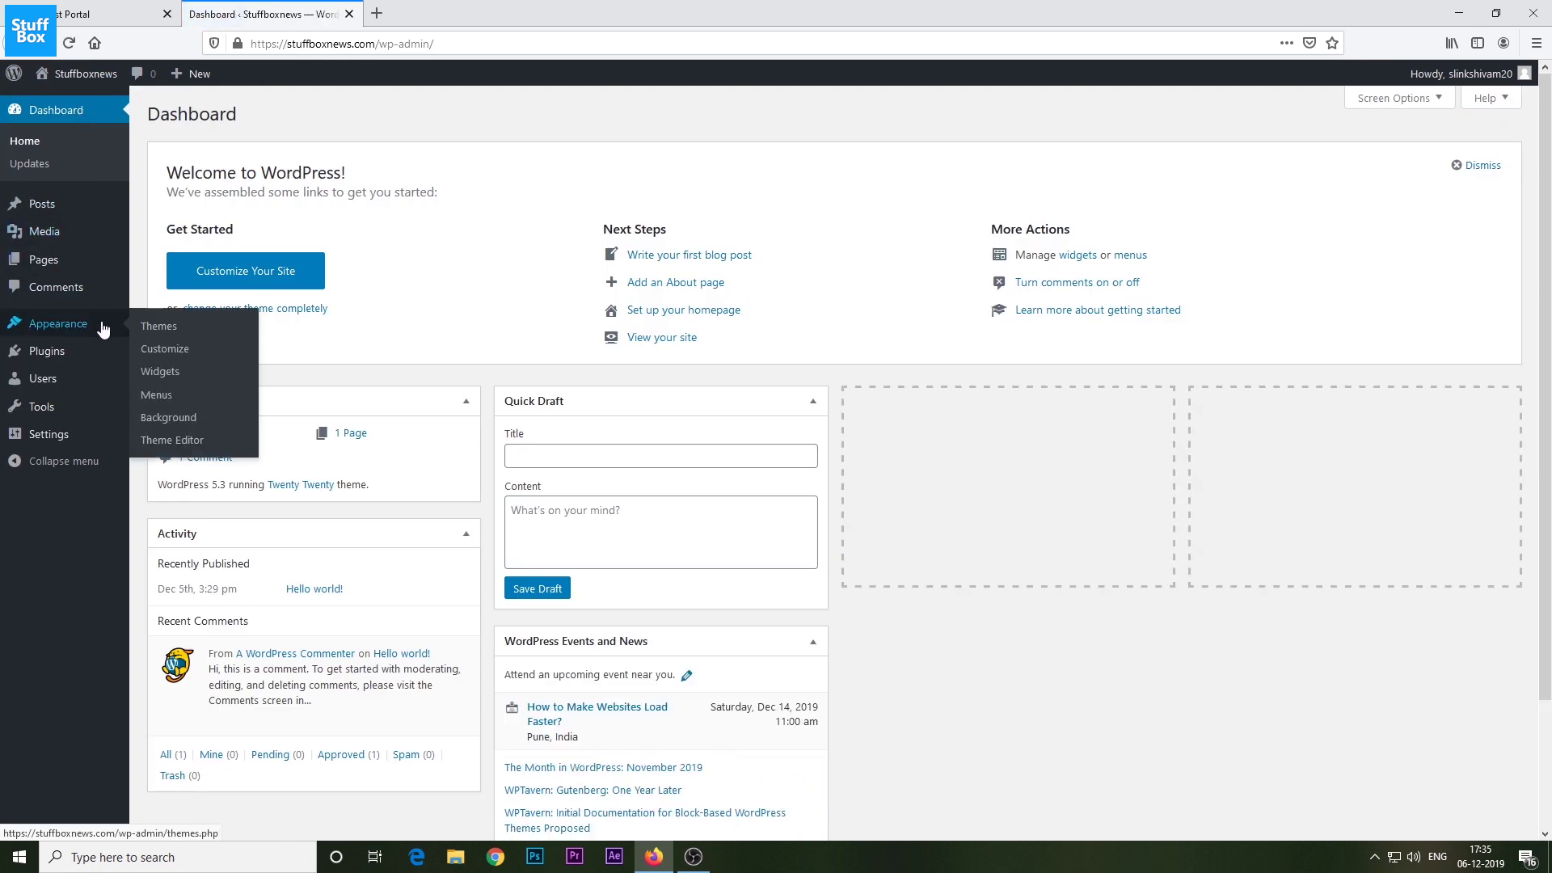
{"action": "left_click", "coordinate": [170, 336]}
{"action": "left_click", "coordinate": [280, 114]}
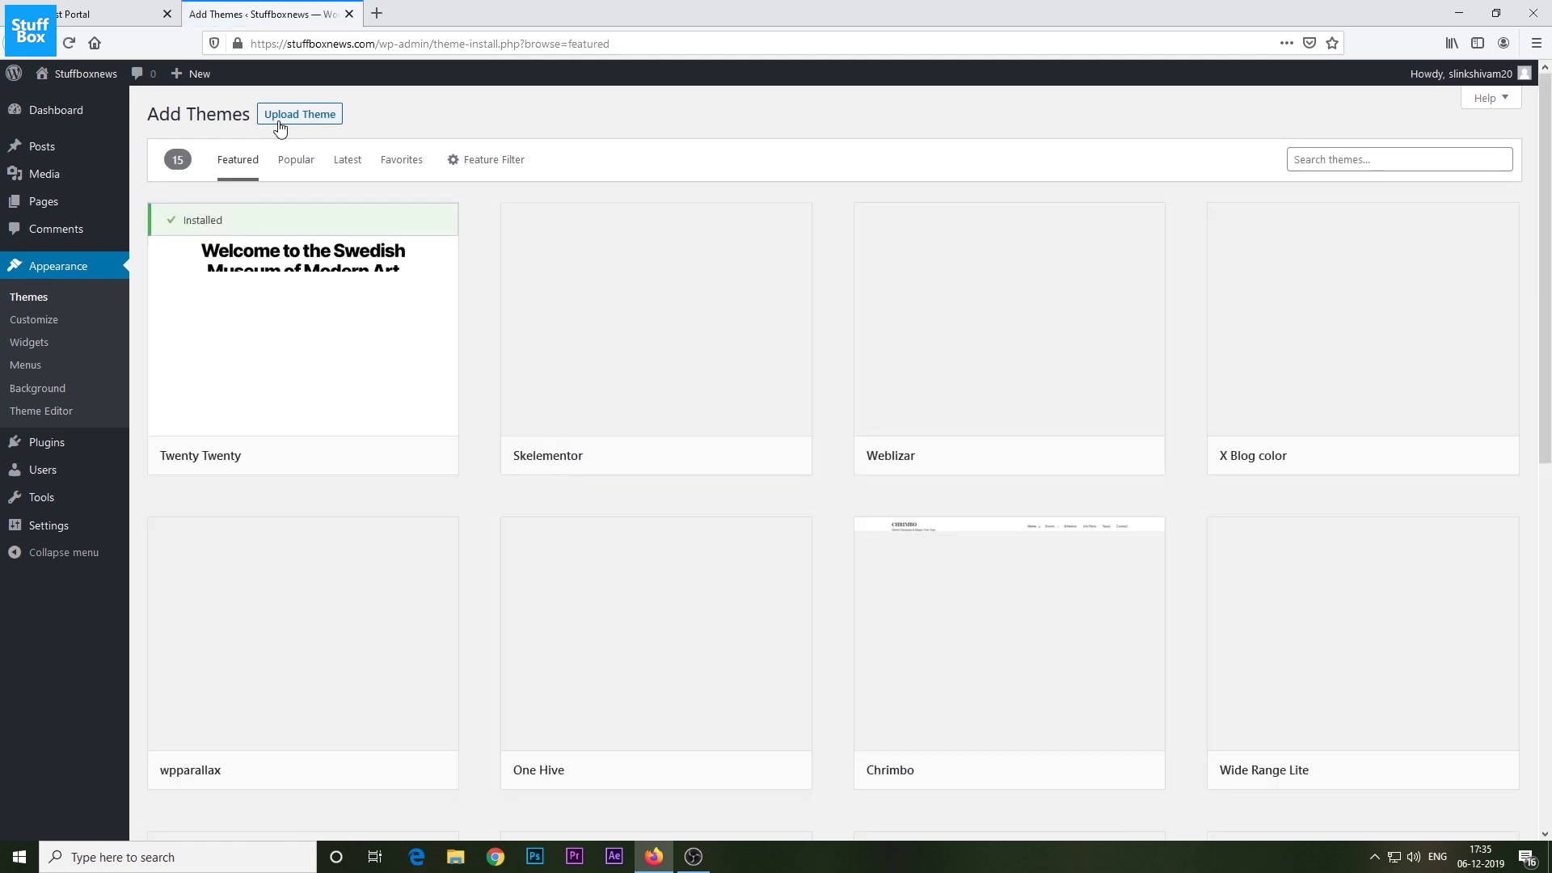
{"action": "left_click", "coordinate": [1374, 155]}
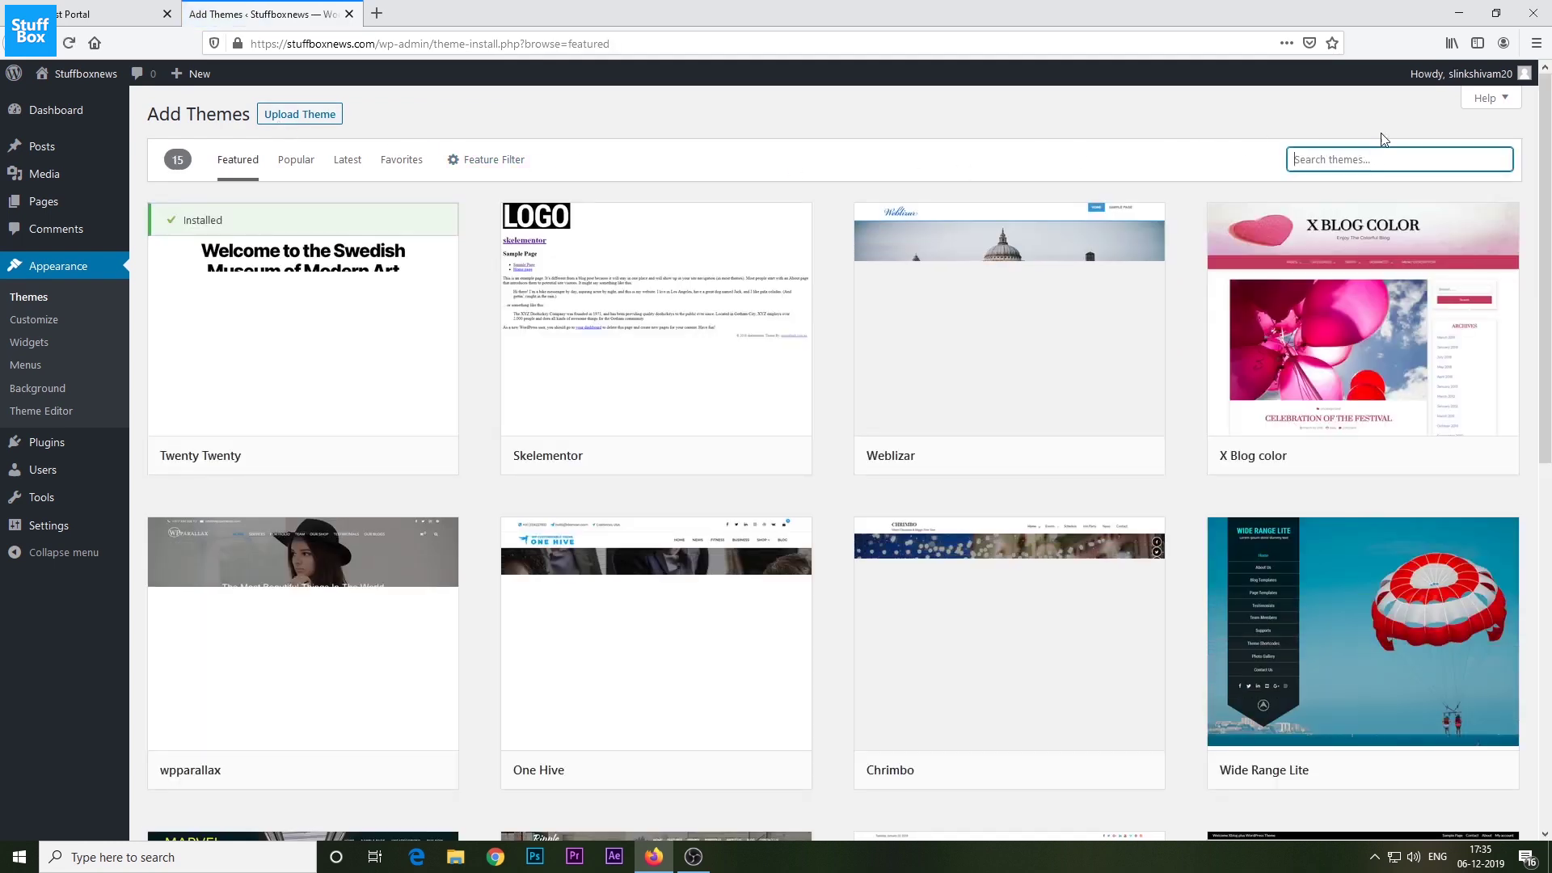
{"action": "type", "text": "astra"}
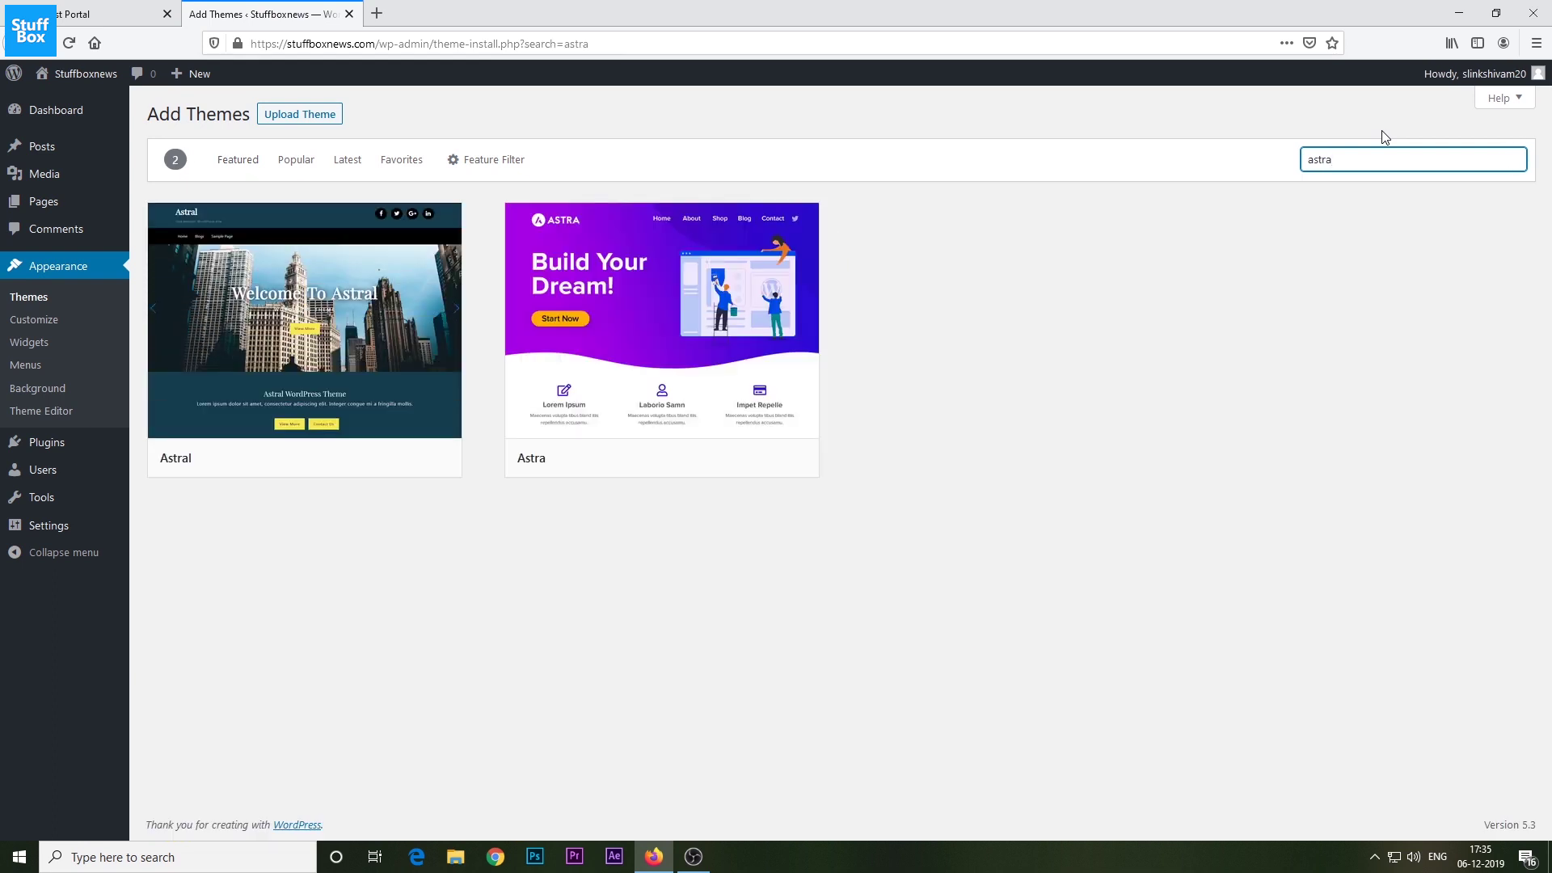
Install the Astra theme from the search results and activate it.
{"action": "mouse_move", "coordinate": [776, 333]}
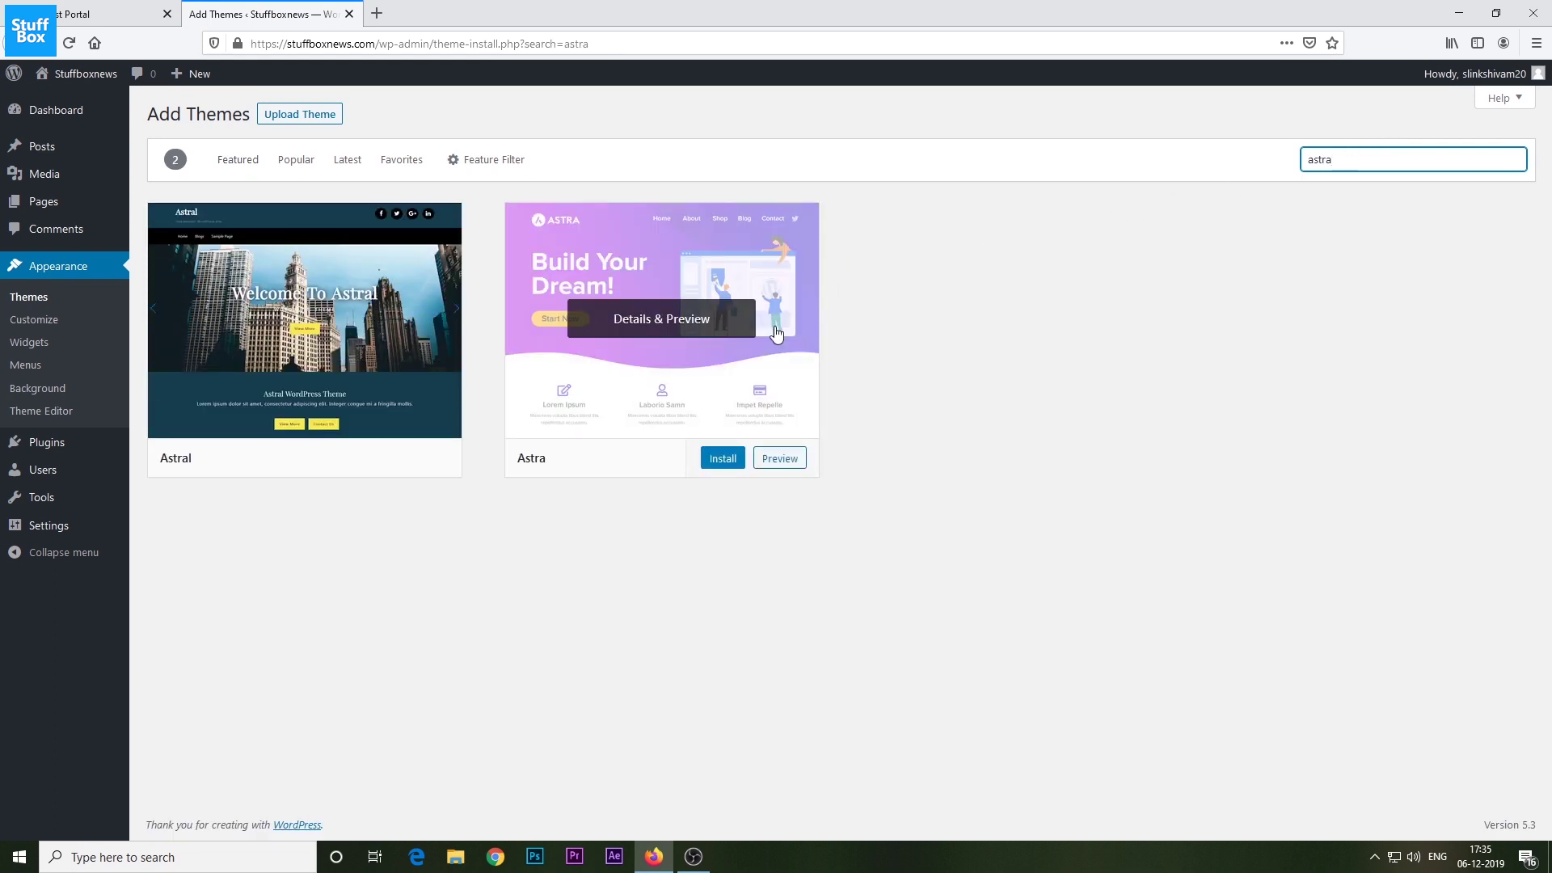
{"action": "left_click", "coordinate": [712, 466]}
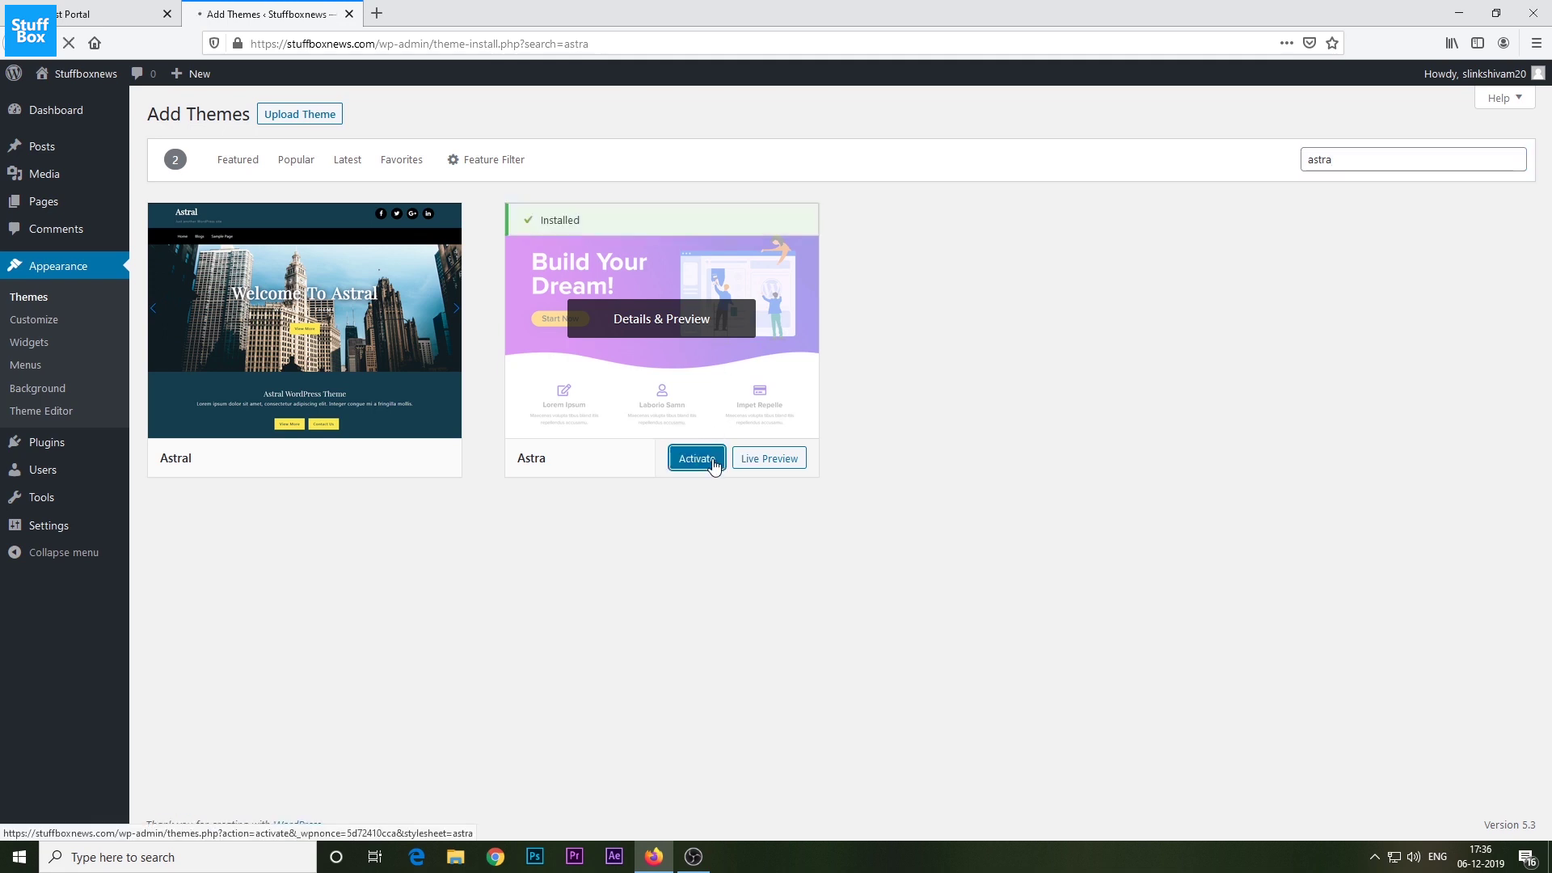
{"action": "left_click", "coordinate": [713, 466]}
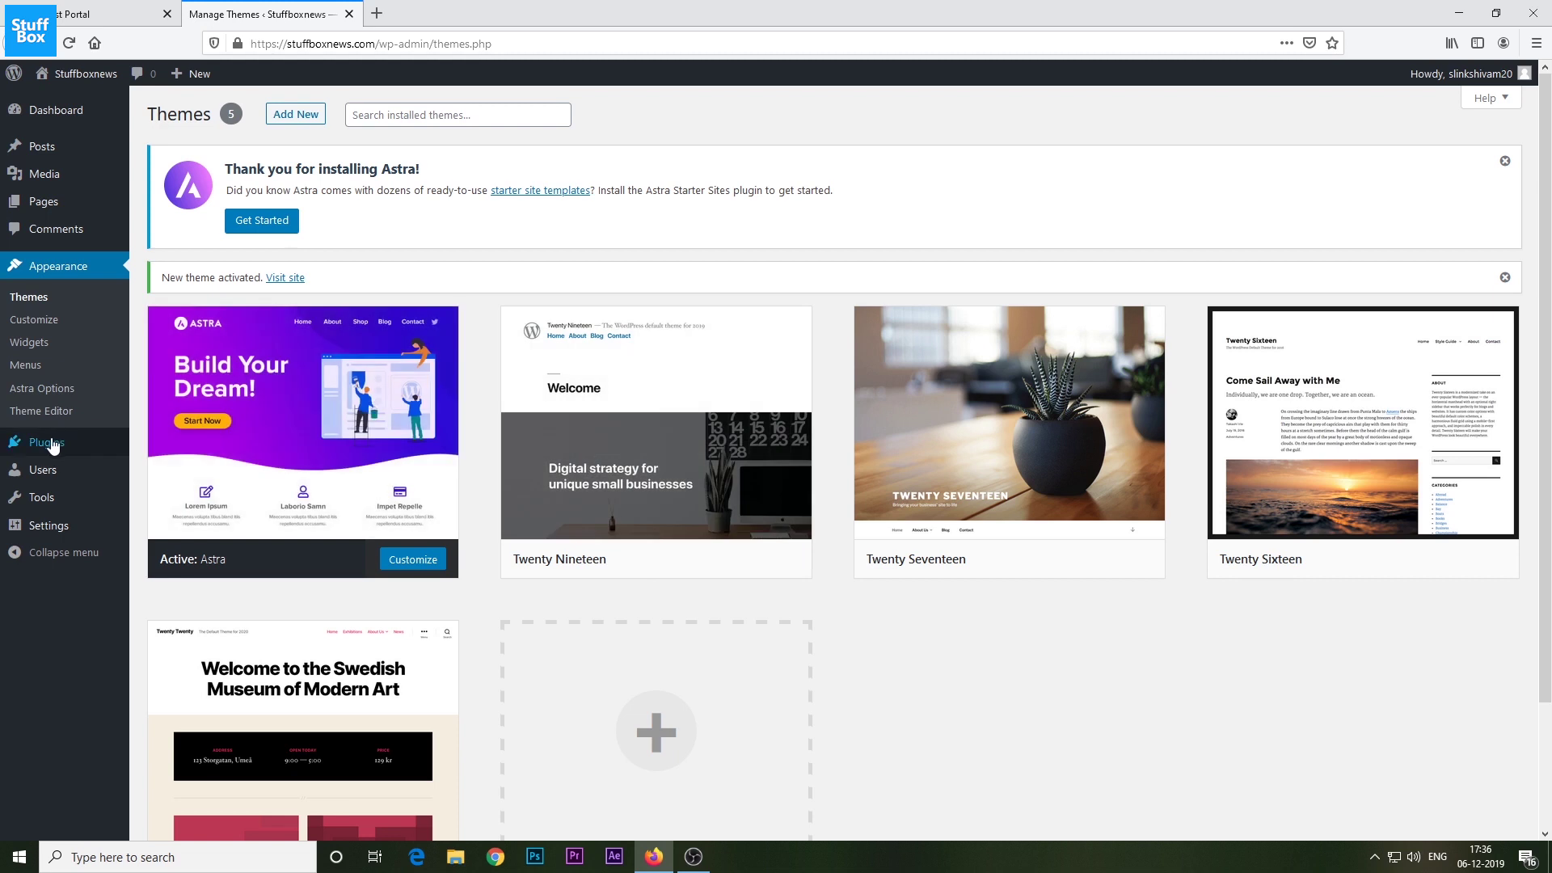
Search the plugins available to add for "astra", and install and activate the Astra Starter Sites plugin.
{"action": "mouse_move", "coordinate": [53, 445]}
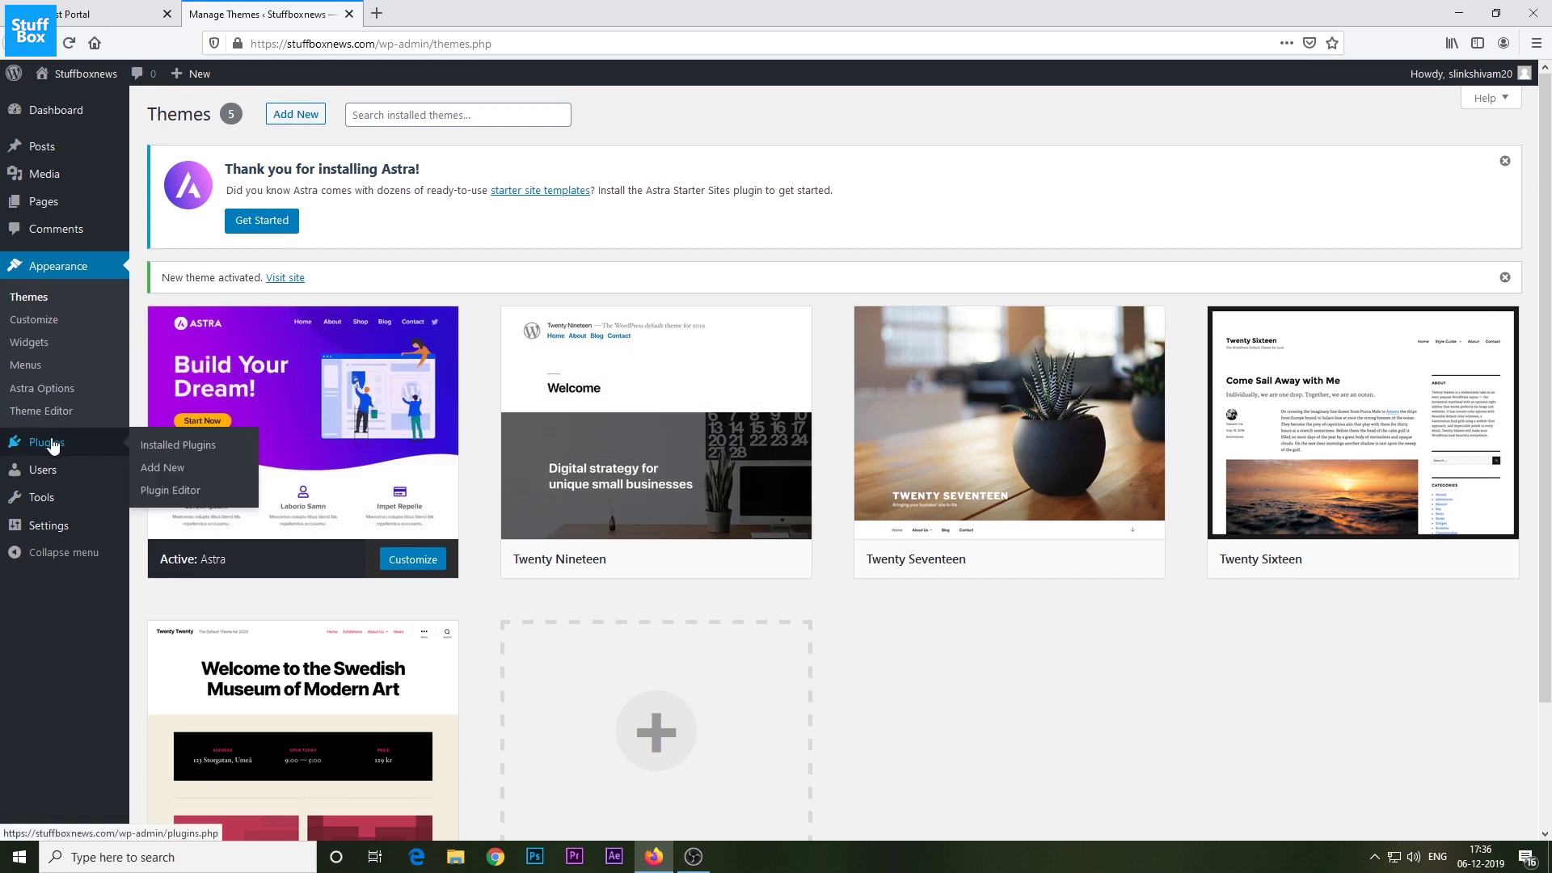
{"action": "left_click", "coordinate": [163, 469]}
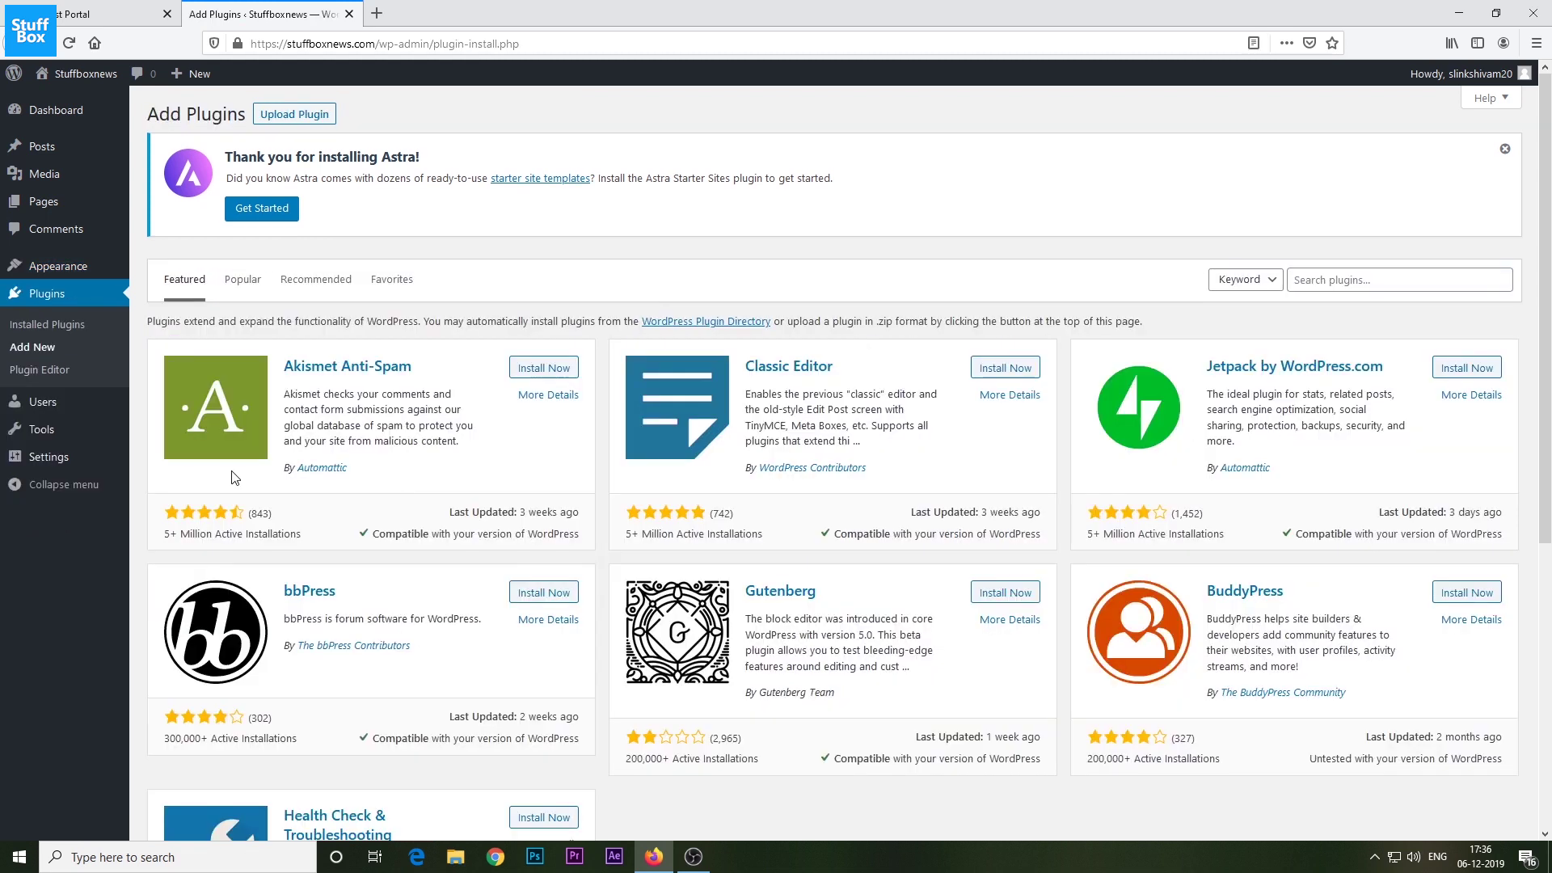
{"action": "left_click", "coordinate": [1356, 289]}
{"action": "type", "text": "astra"}
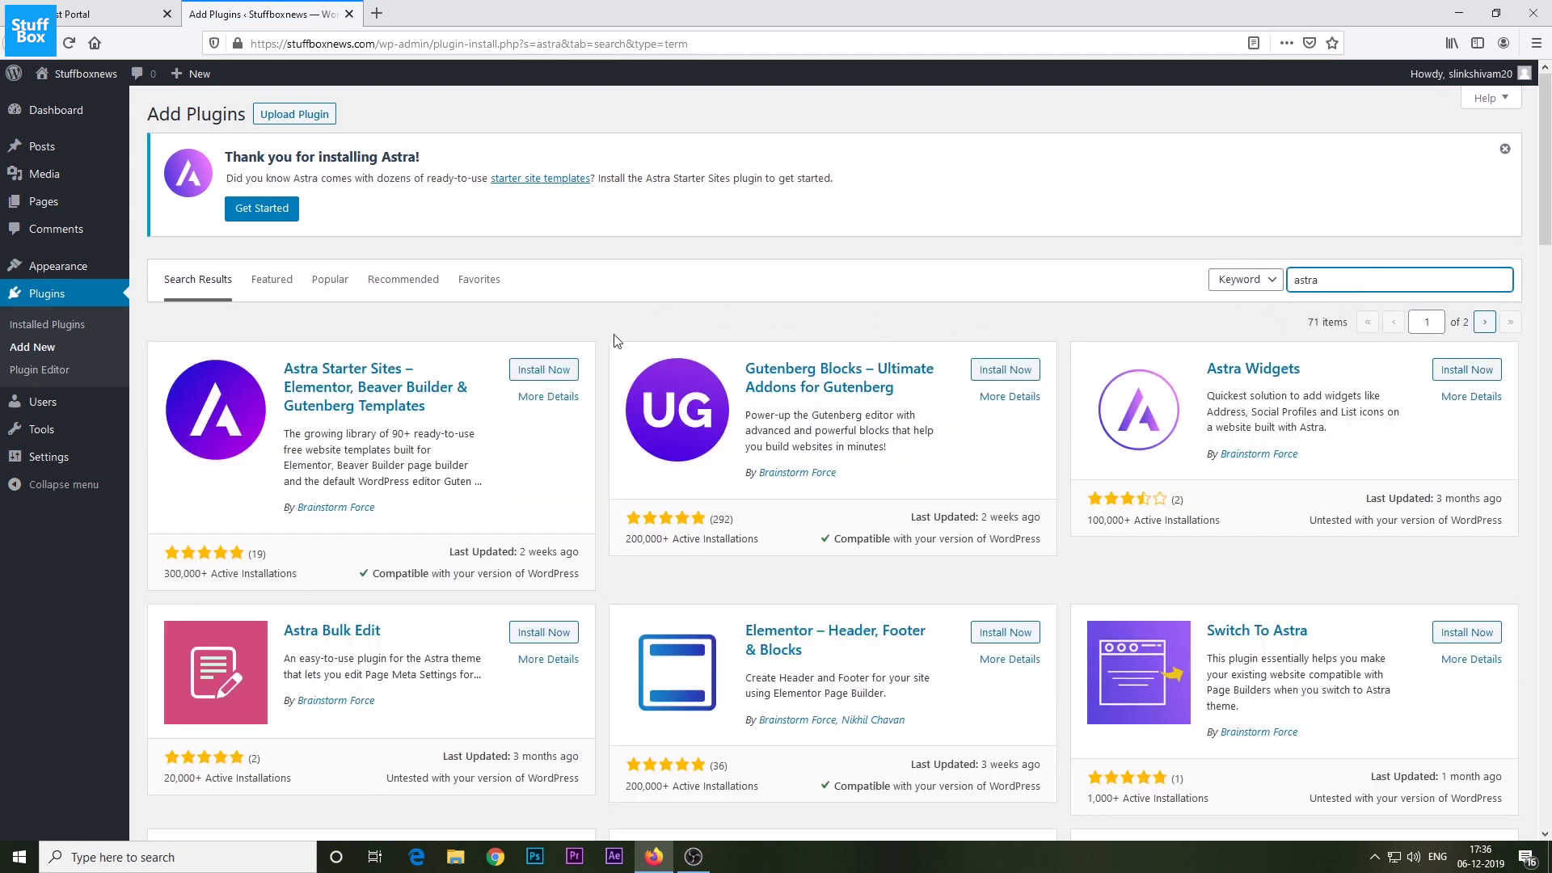
{"action": "left_click", "coordinate": [536, 370]}
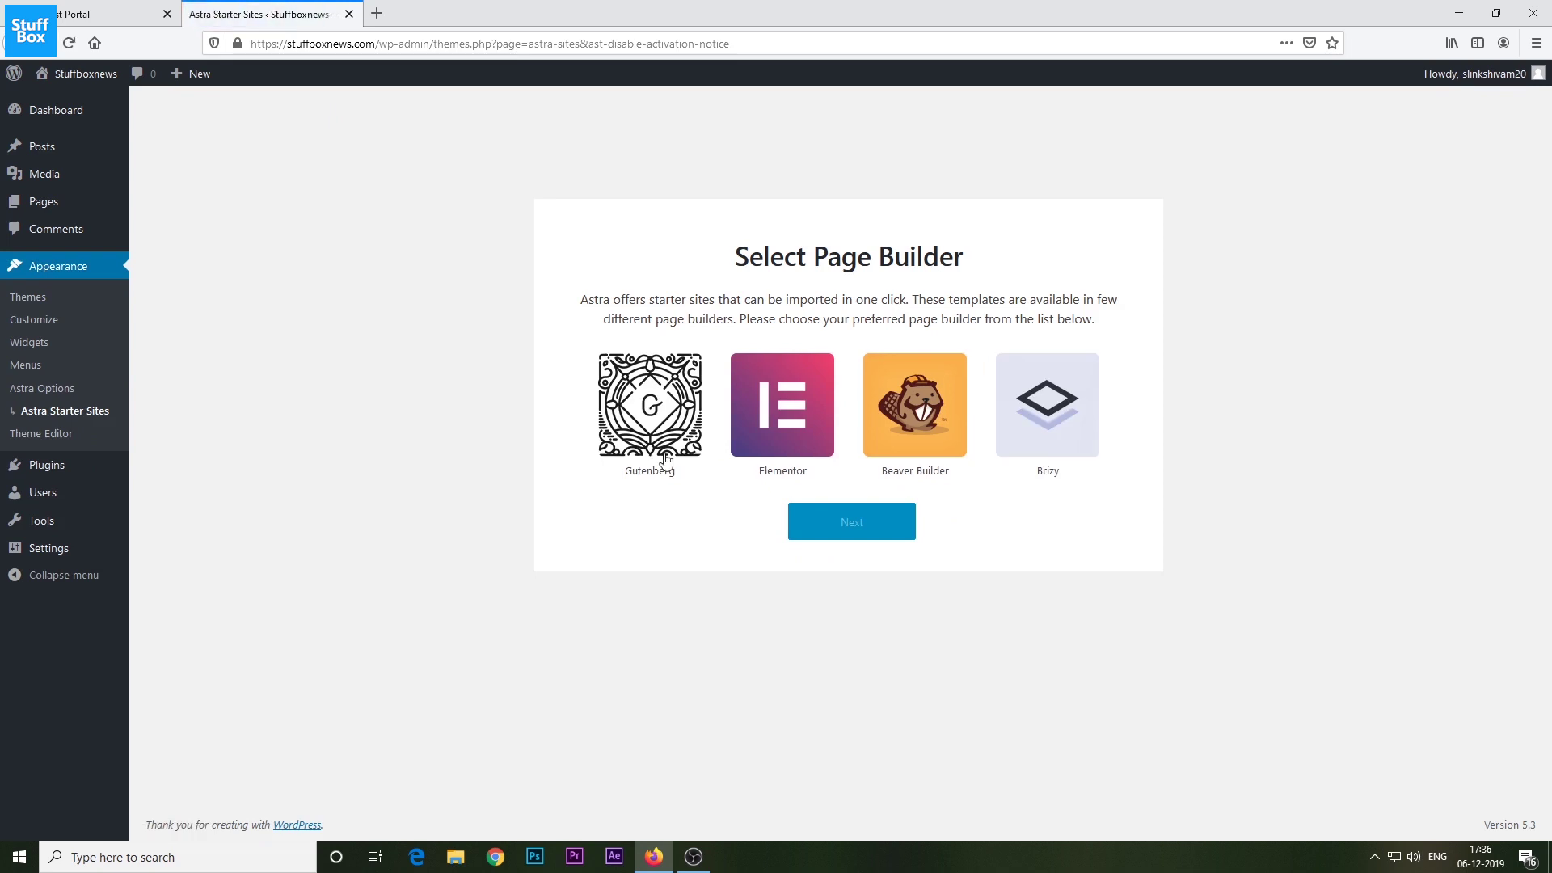
Choose Elementor as the page builder and open the Astra Starter Sites library from the installed plugins list.
{"action": "left_click", "coordinate": [807, 448]}
{"action": "left_click", "coordinate": [816, 524]}
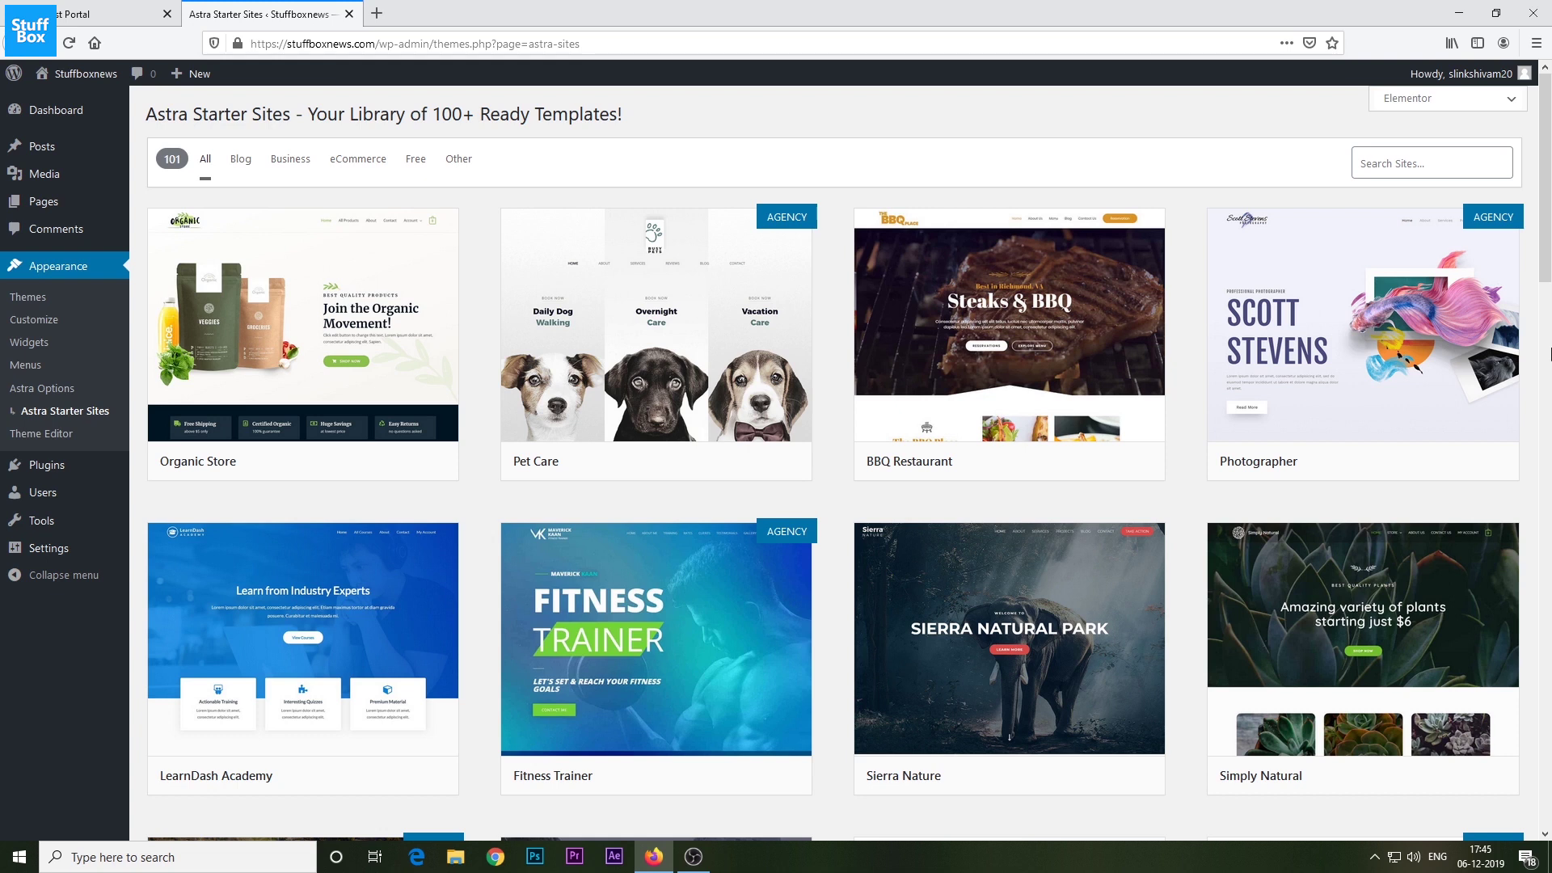
{"action": "left_click", "coordinate": [59, 476]}
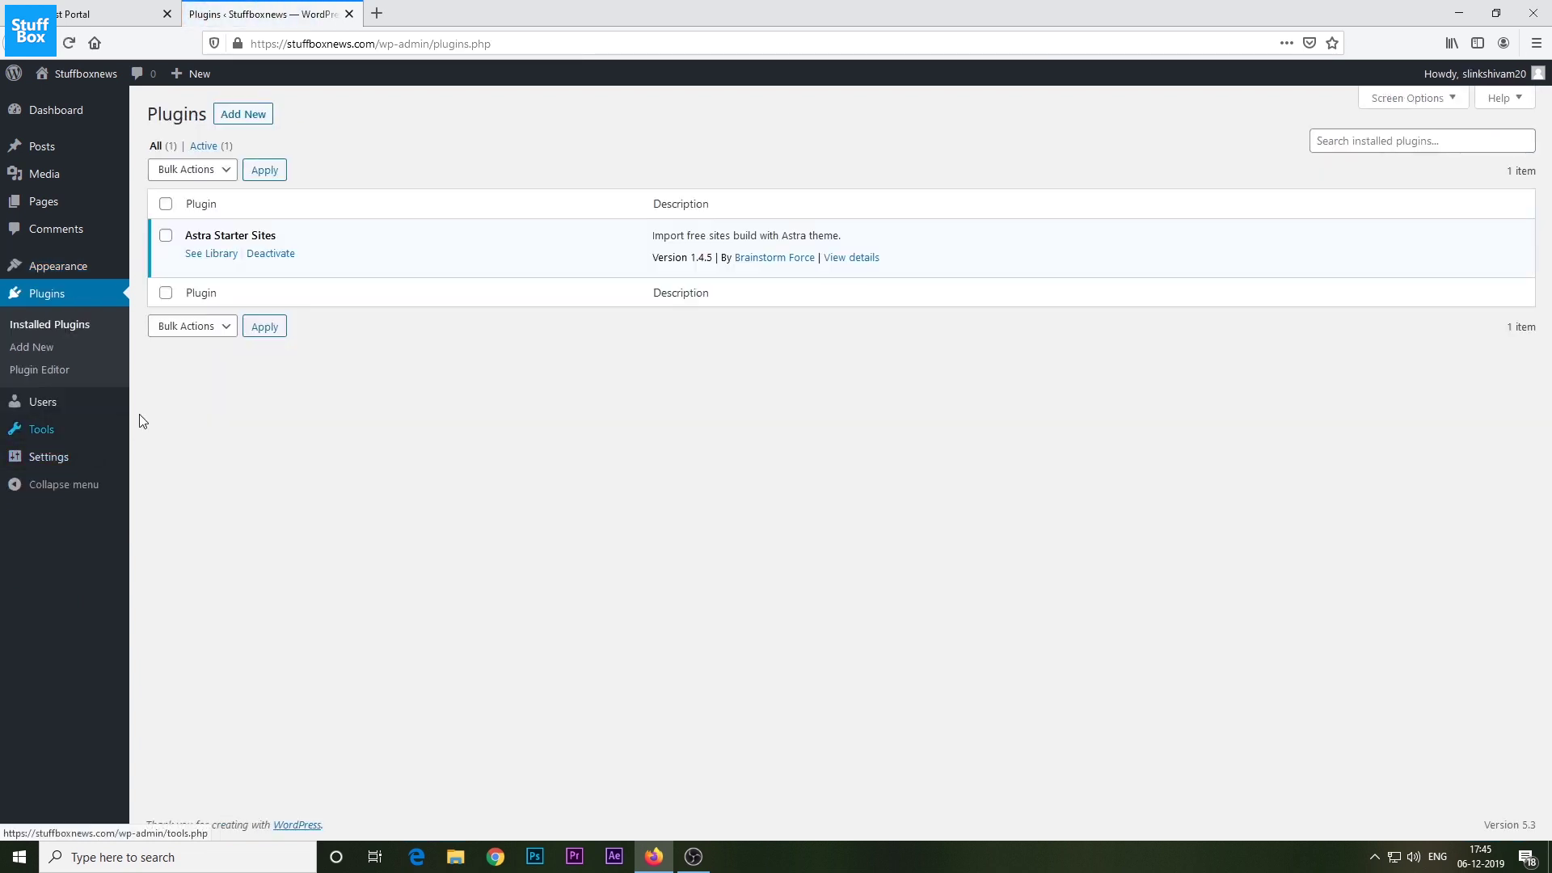
{"action": "left_click", "coordinate": [221, 253]}
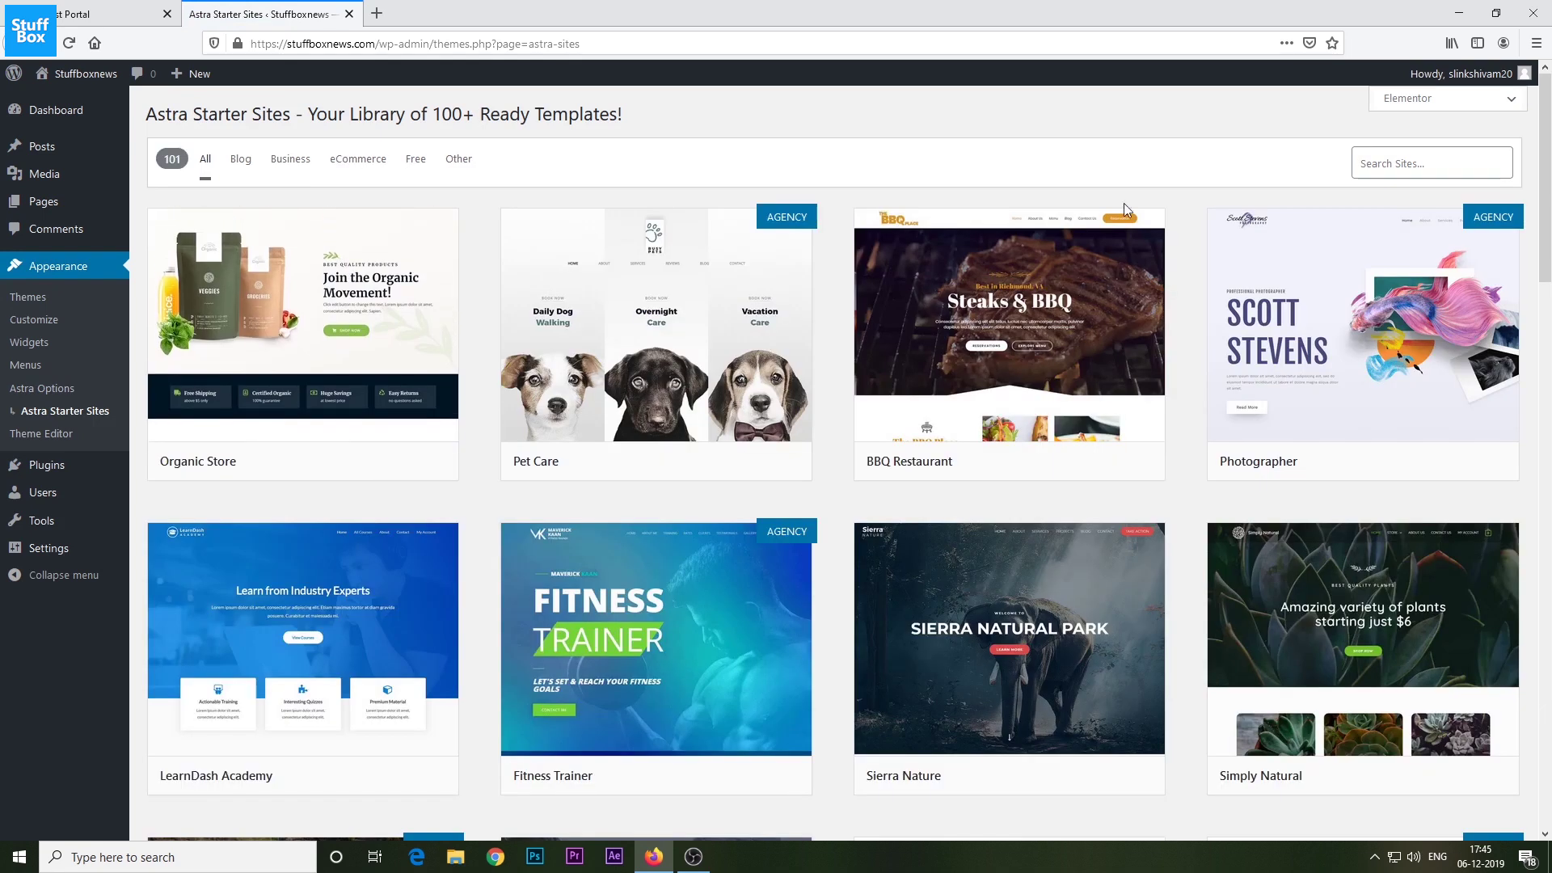
Filter the starter sites to the free ones and open the preview of the Digital Agency template.
{"action": "left_click", "coordinate": [417, 164]}
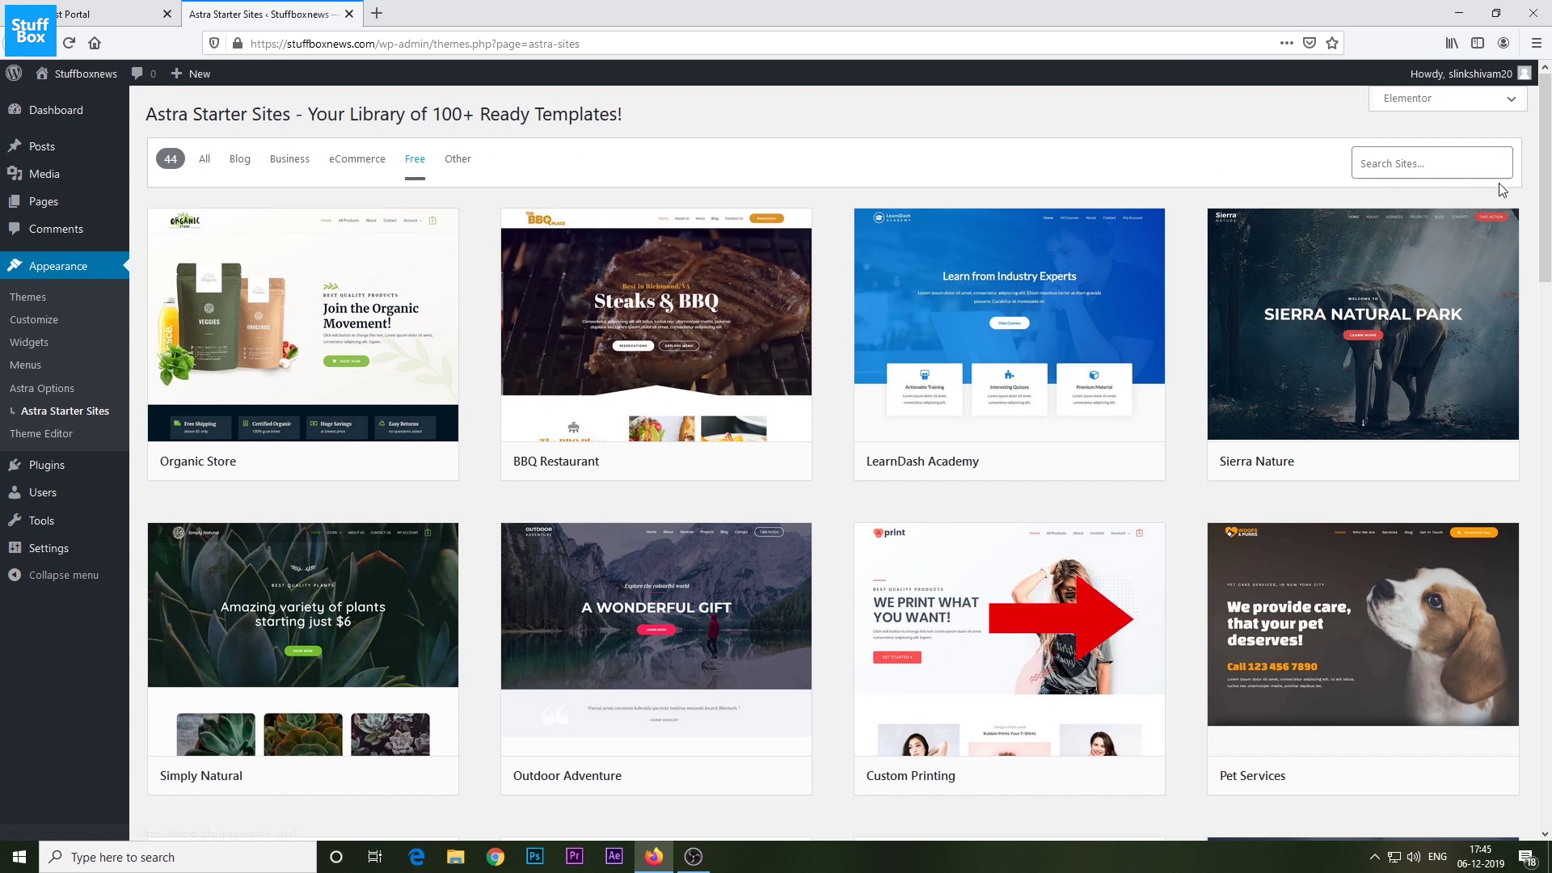
{"action": "middle_click", "coordinate": [1528, 199]}
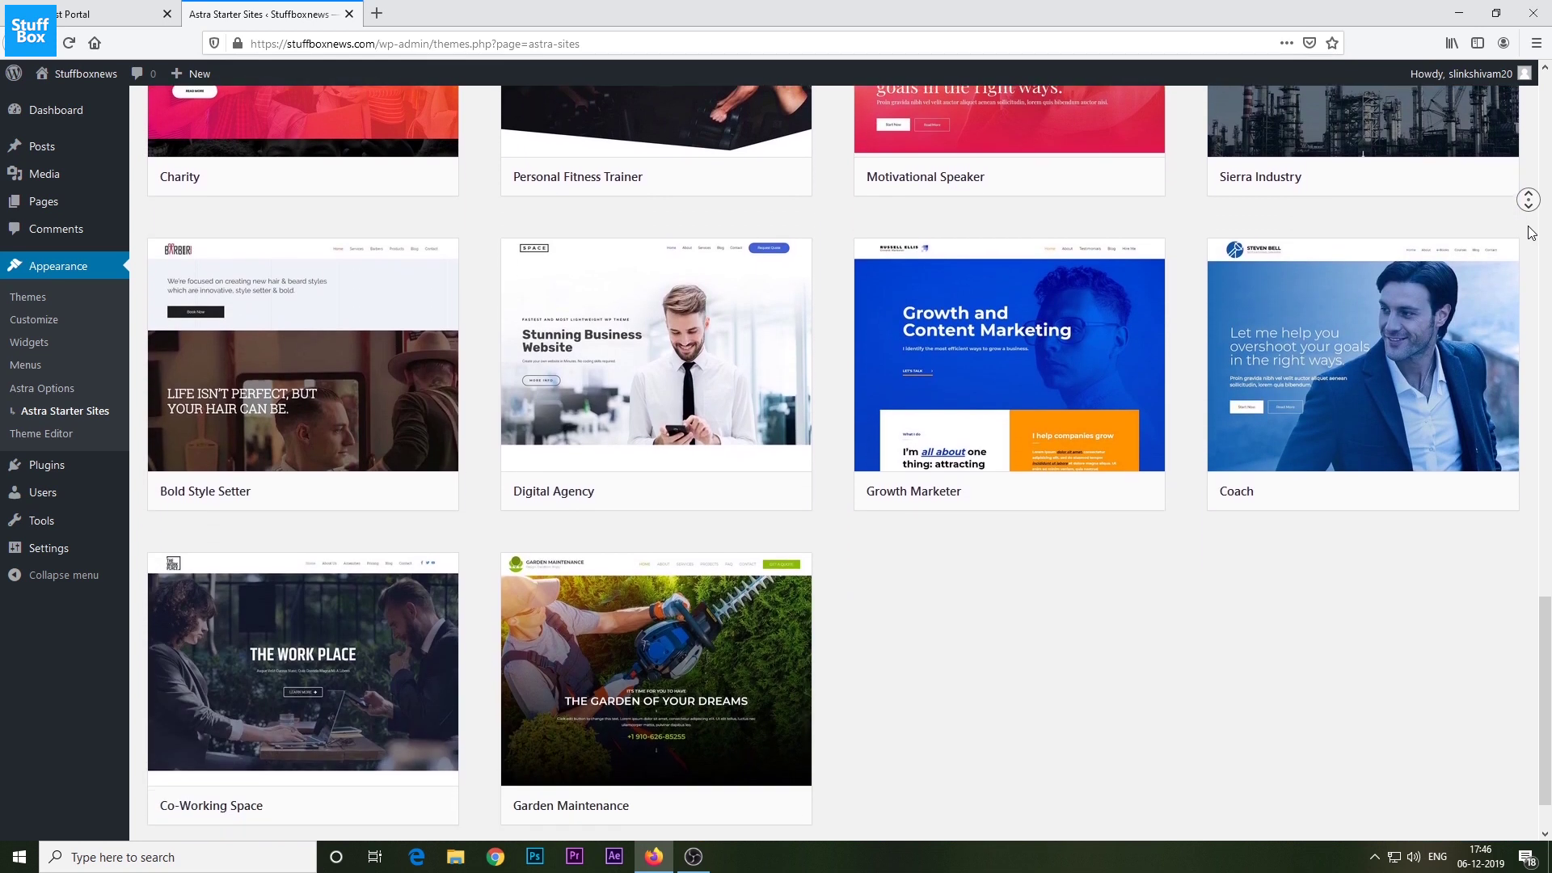
{"action": "left_click", "coordinate": [1531, 233]}
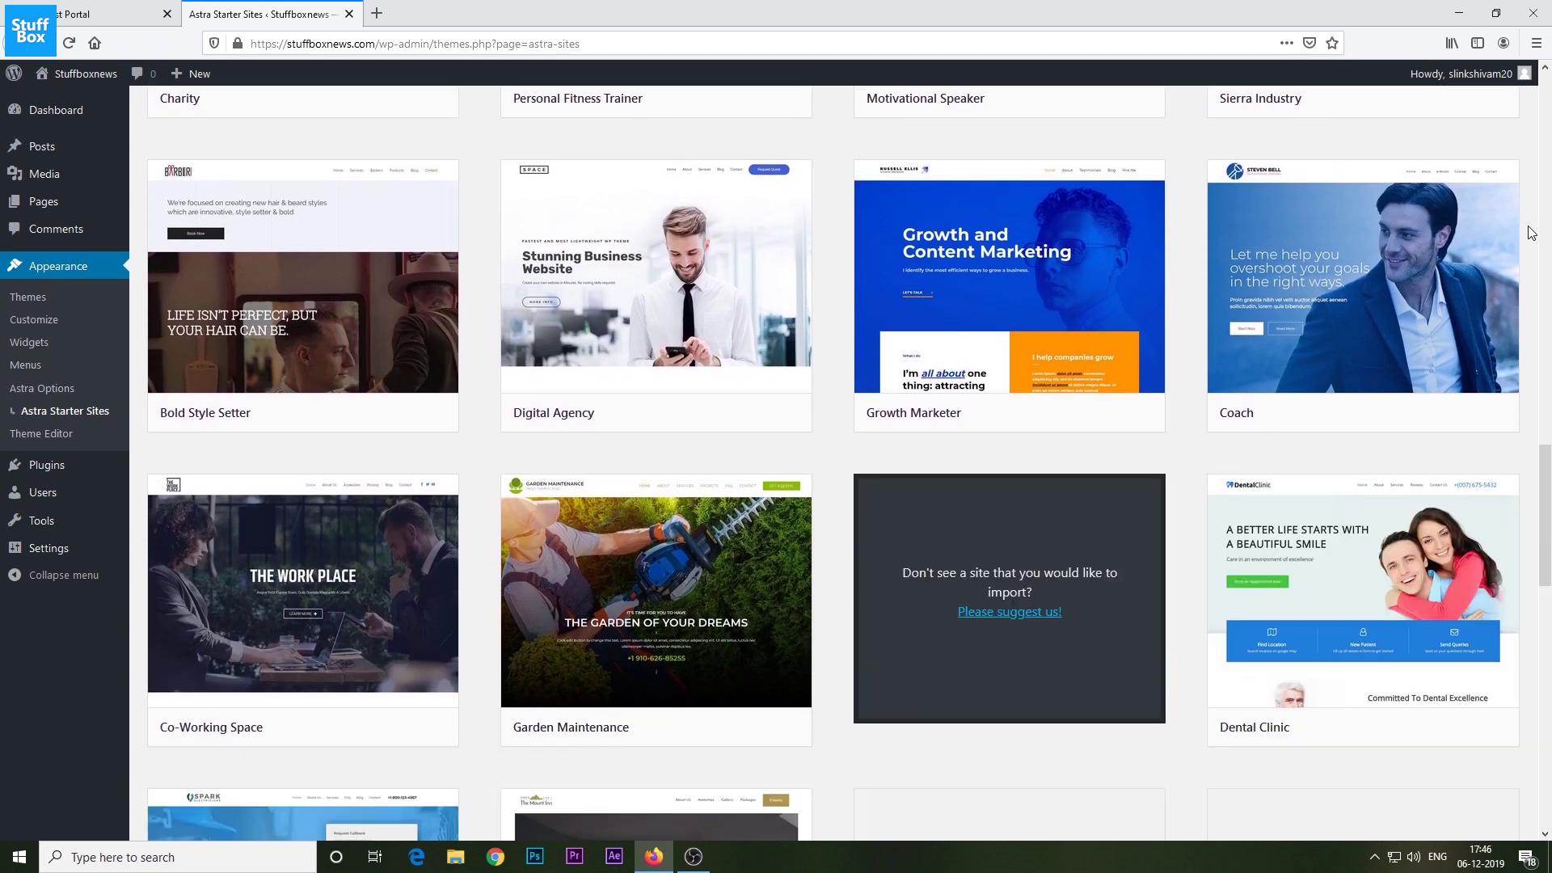
{"action": "scroll", "coordinate": [1212, 405], "scroll_direction": "down", "scroll_amount": 2}
{"action": "scroll", "coordinate": [1050, 339], "scroll_direction": "up", "scroll_amount": 2}
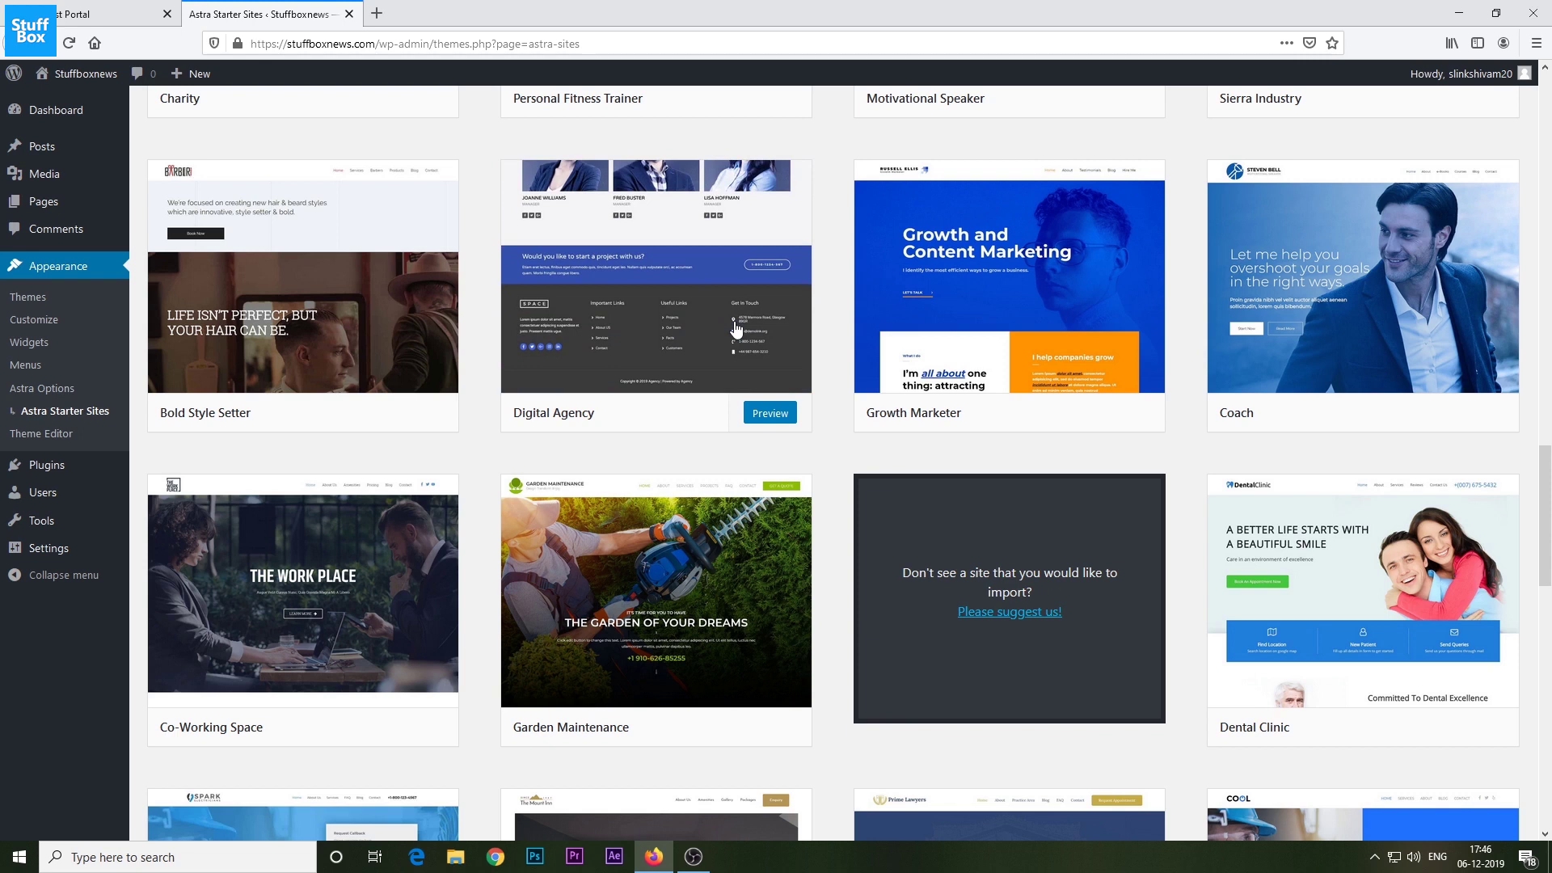
{"action": "left_click", "coordinate": [782, 412]}
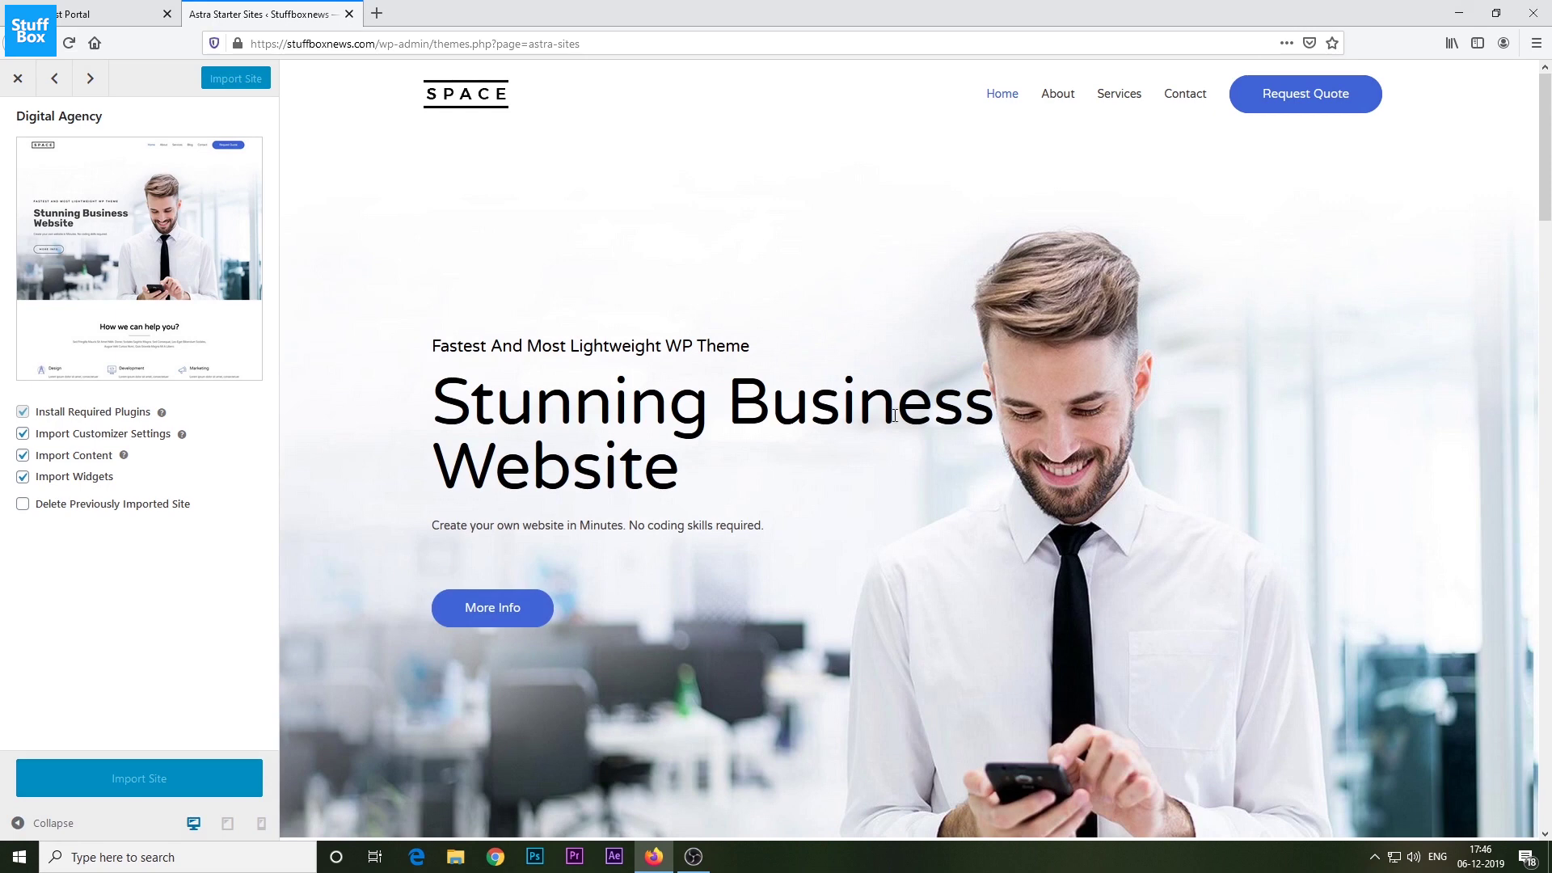
Look through the Digital Agency preview and import the site with its required plugins, customizer settings, content and widgets.
{"action": "middle_click", "coordinate": [1525, 325]}
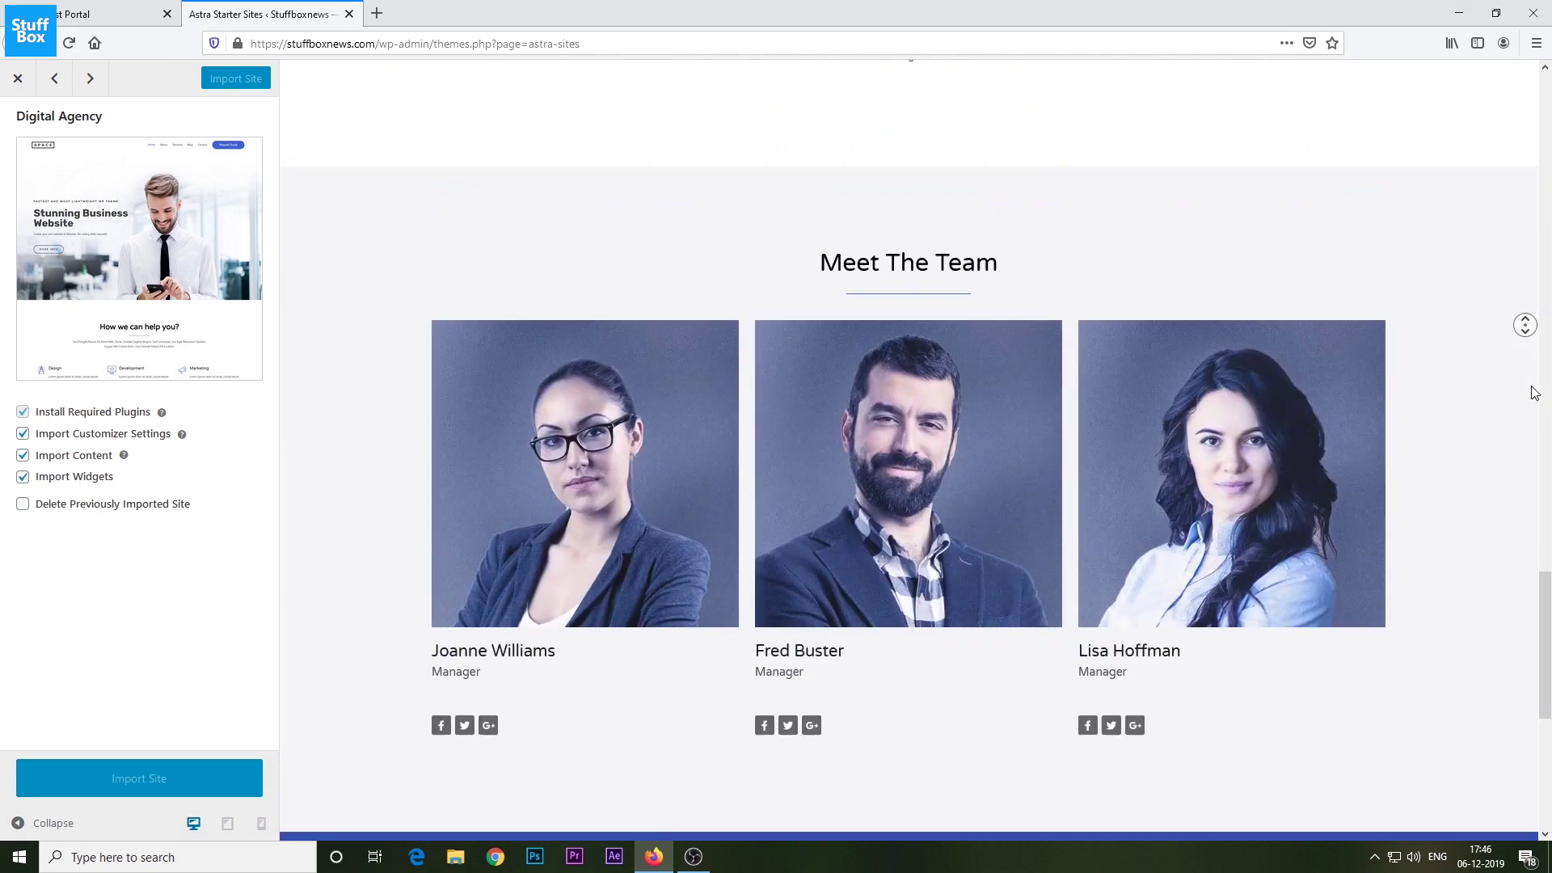
{"action": "left_click", "coordinate": [1534, 392]}
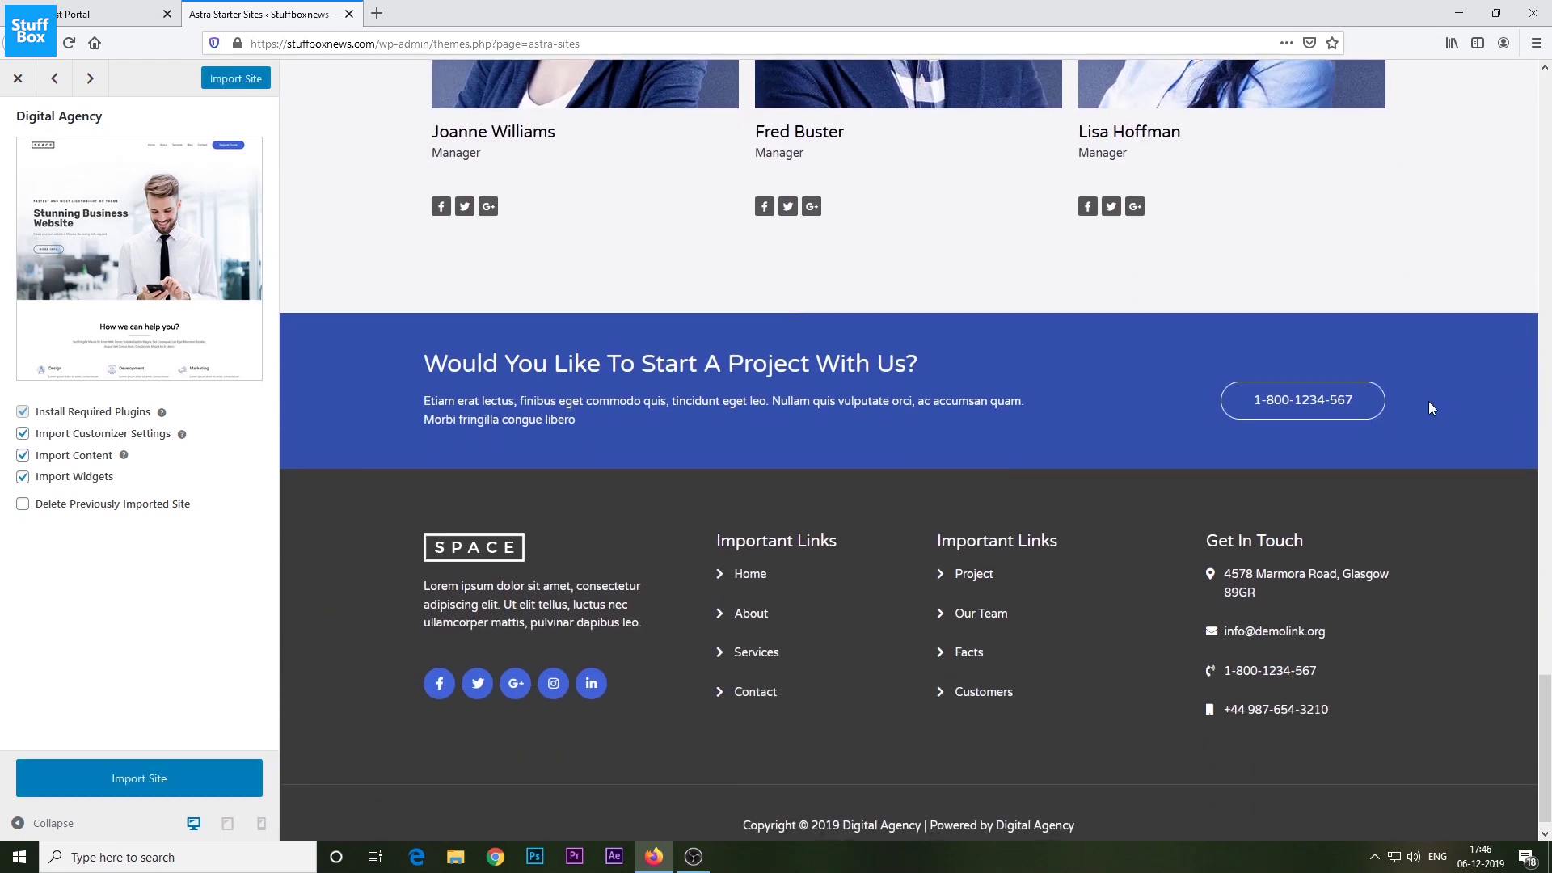
{"action": "left_click", "coordinate": [188, 789]}
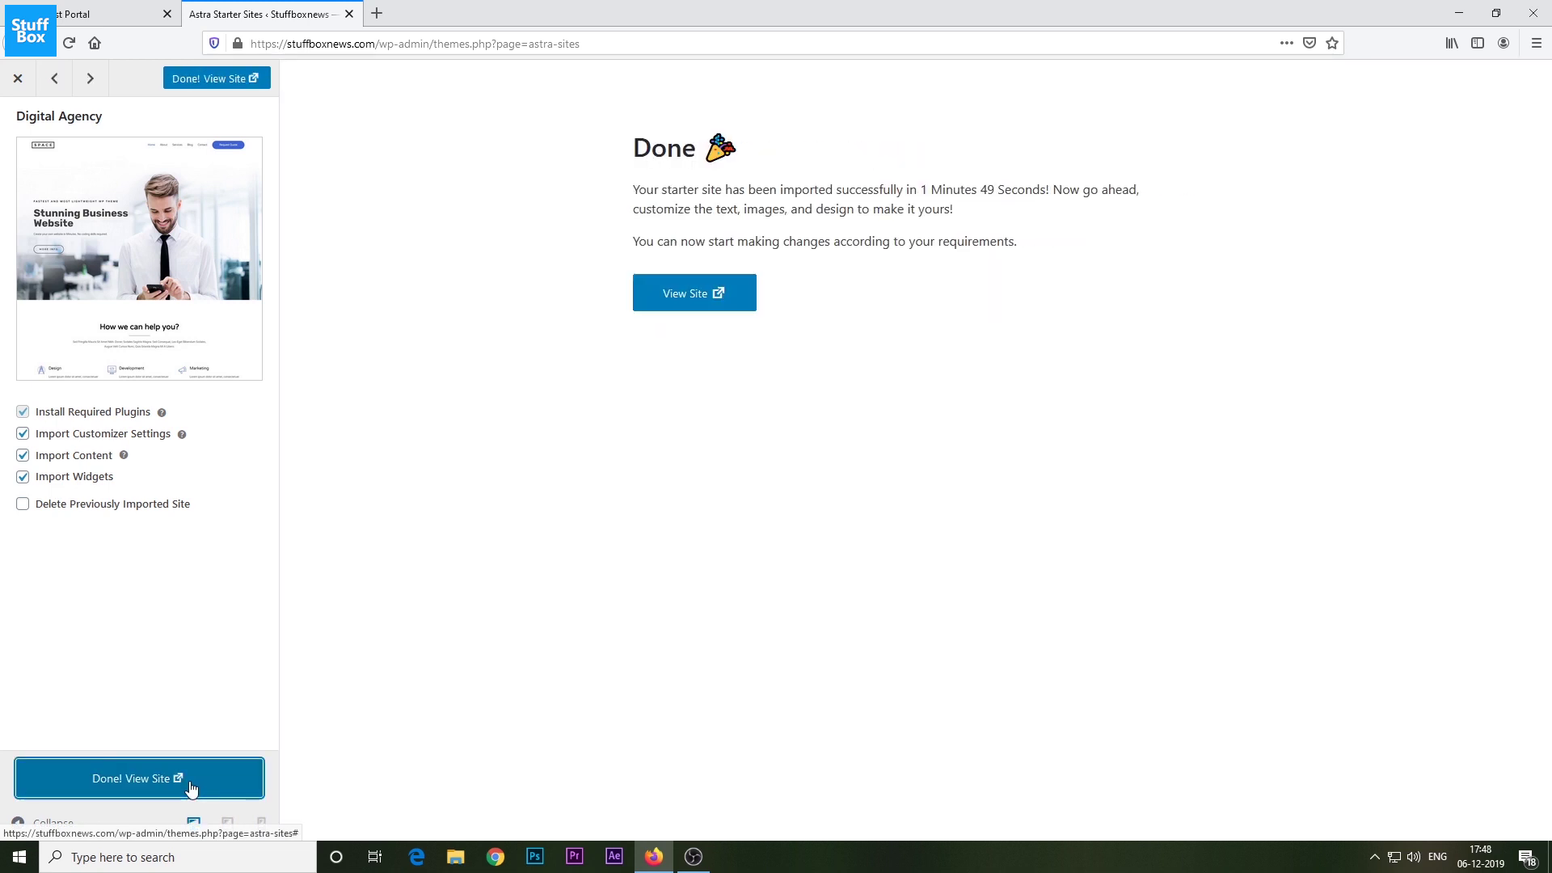
View the imported live site and examine its home page and About page.
{"action": "left_click", "coordinate": [670, 305]}
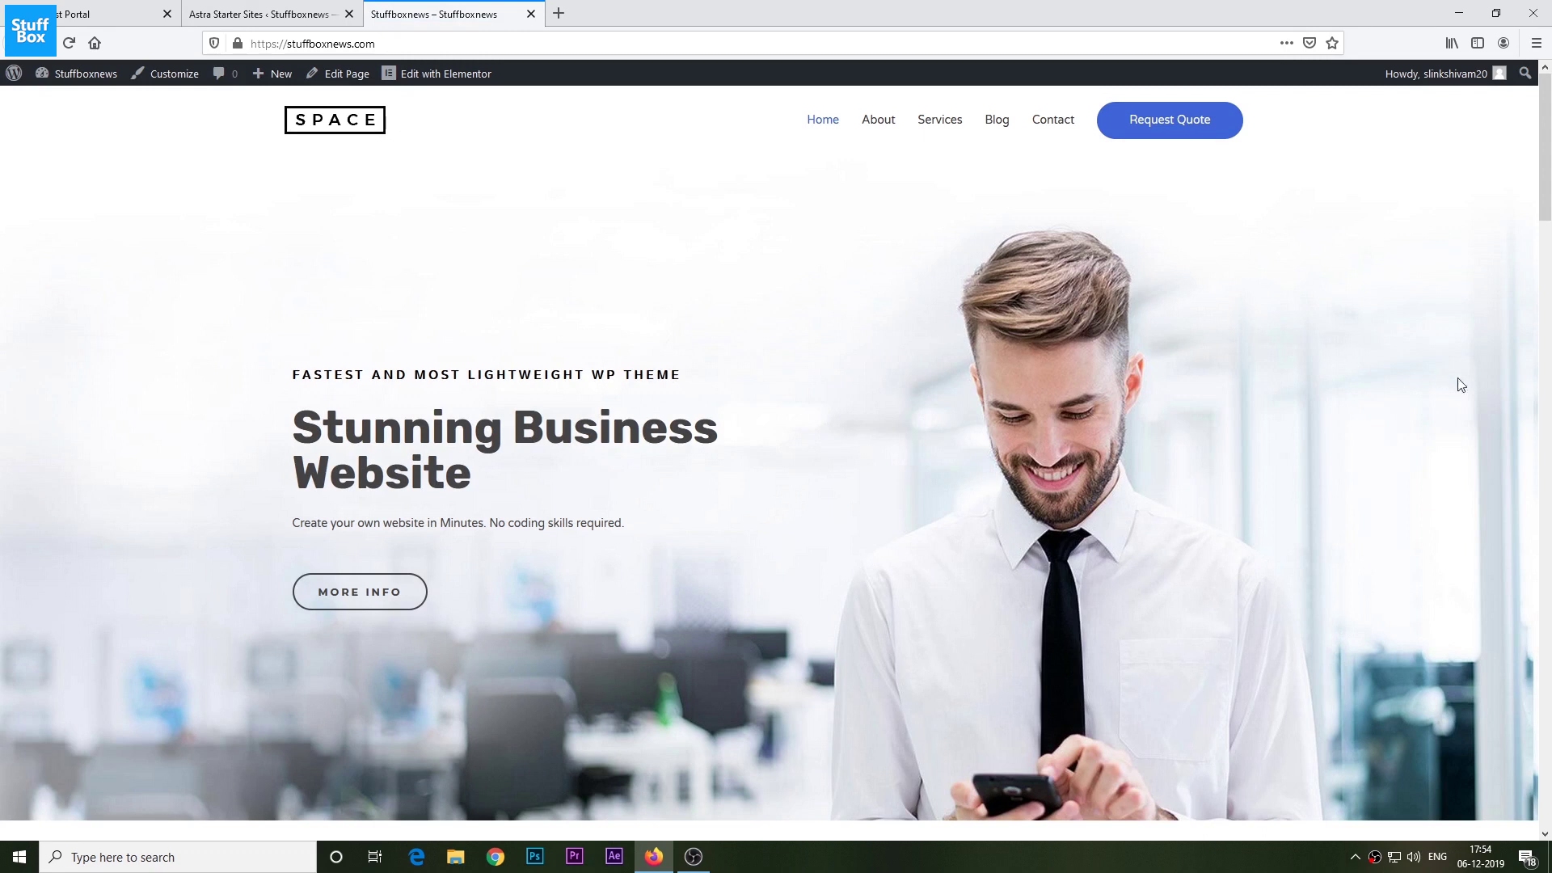
{"action": "middle_click", "coordinate": [1524, 389]}
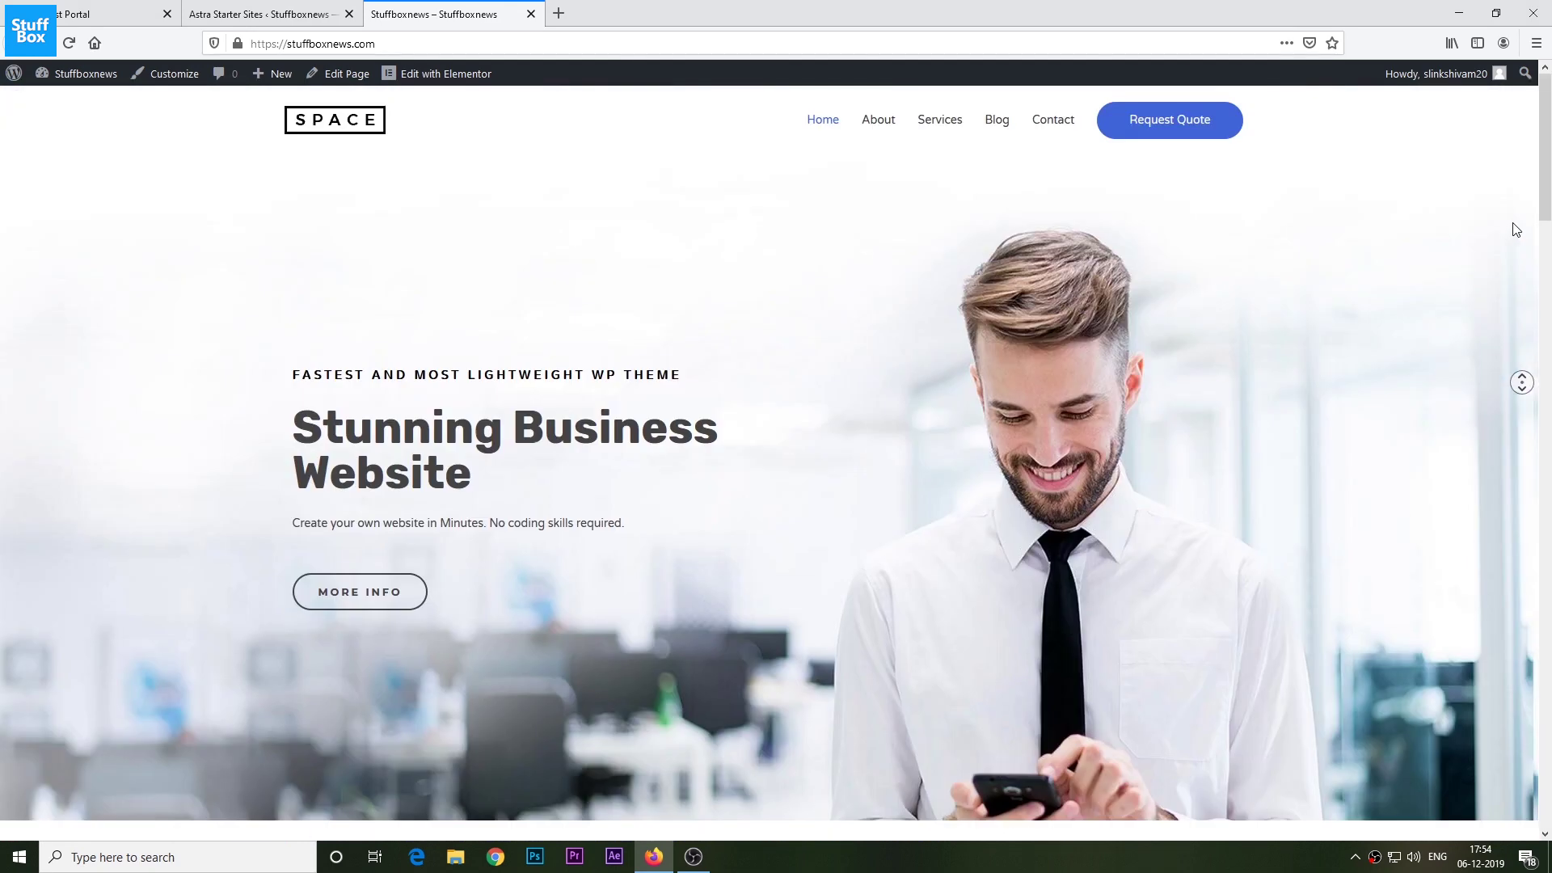
{"action": "left_click", "coordinate": [1511, 231]}
{"action": "left_click", "coordinate": [869, 123]}
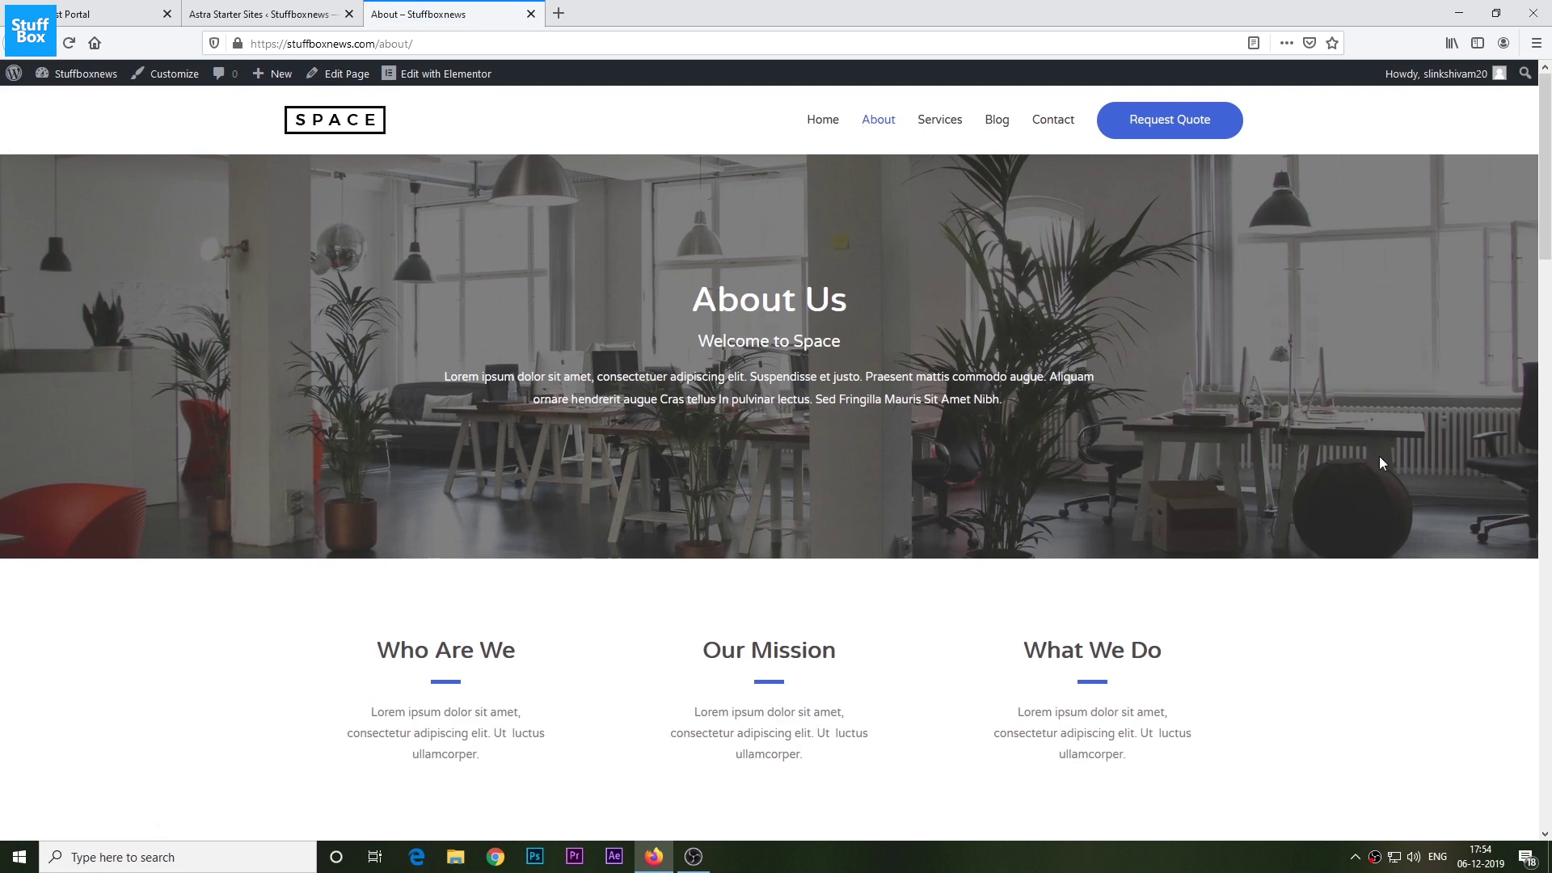
{"action": "middle_click", "coordinate": [1491, 471]}
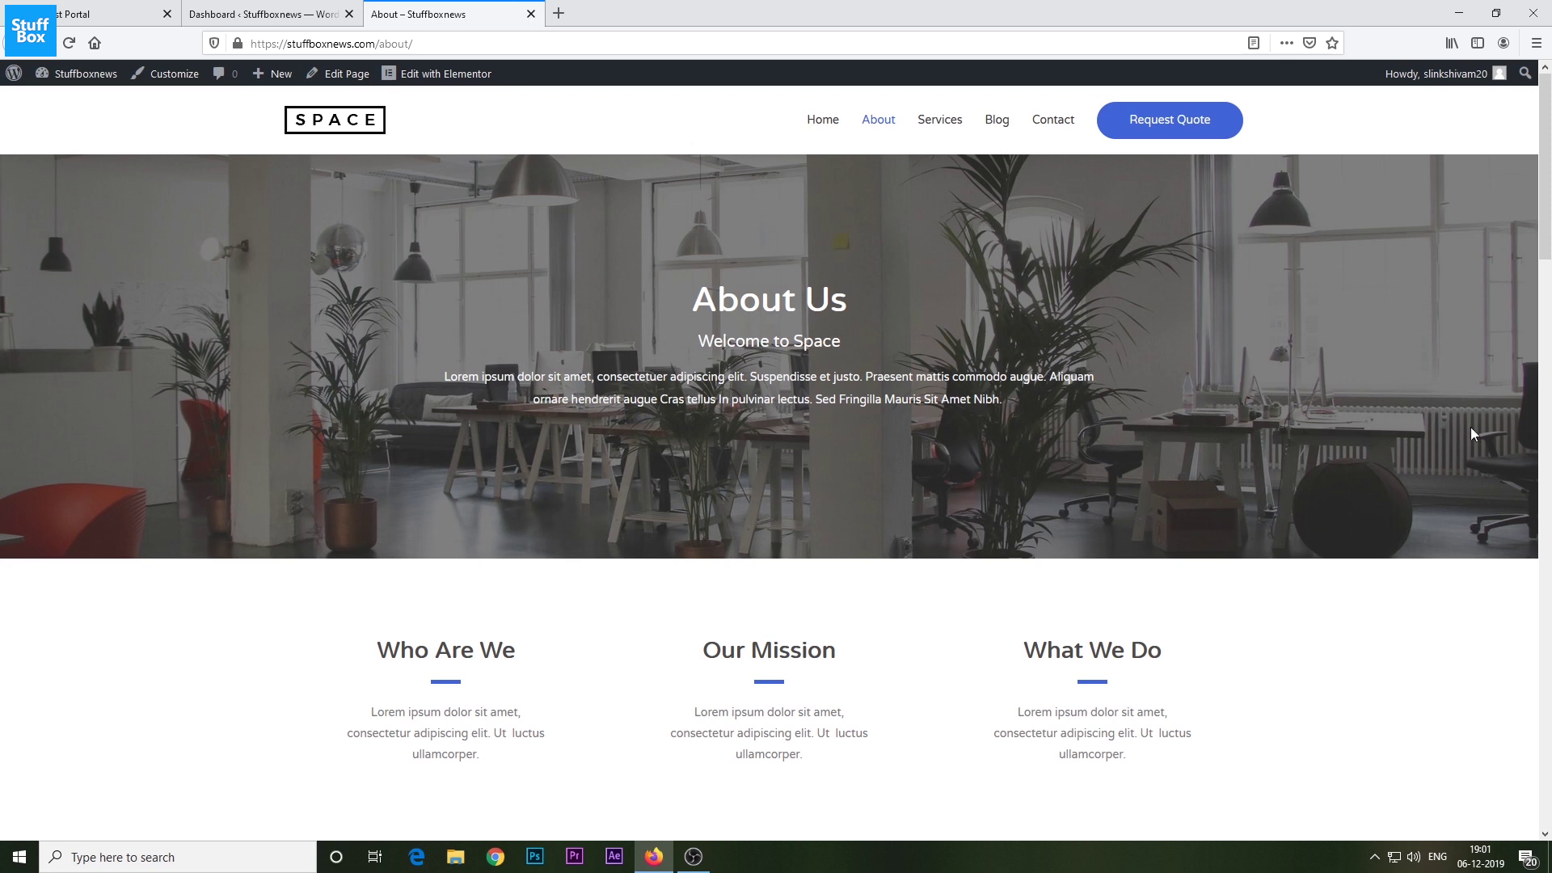
Open the site's home page in Elementor and replace the main hero heading with "This is Stuffbox".
{"action": "left_click", "coordinate": [839, 129]}
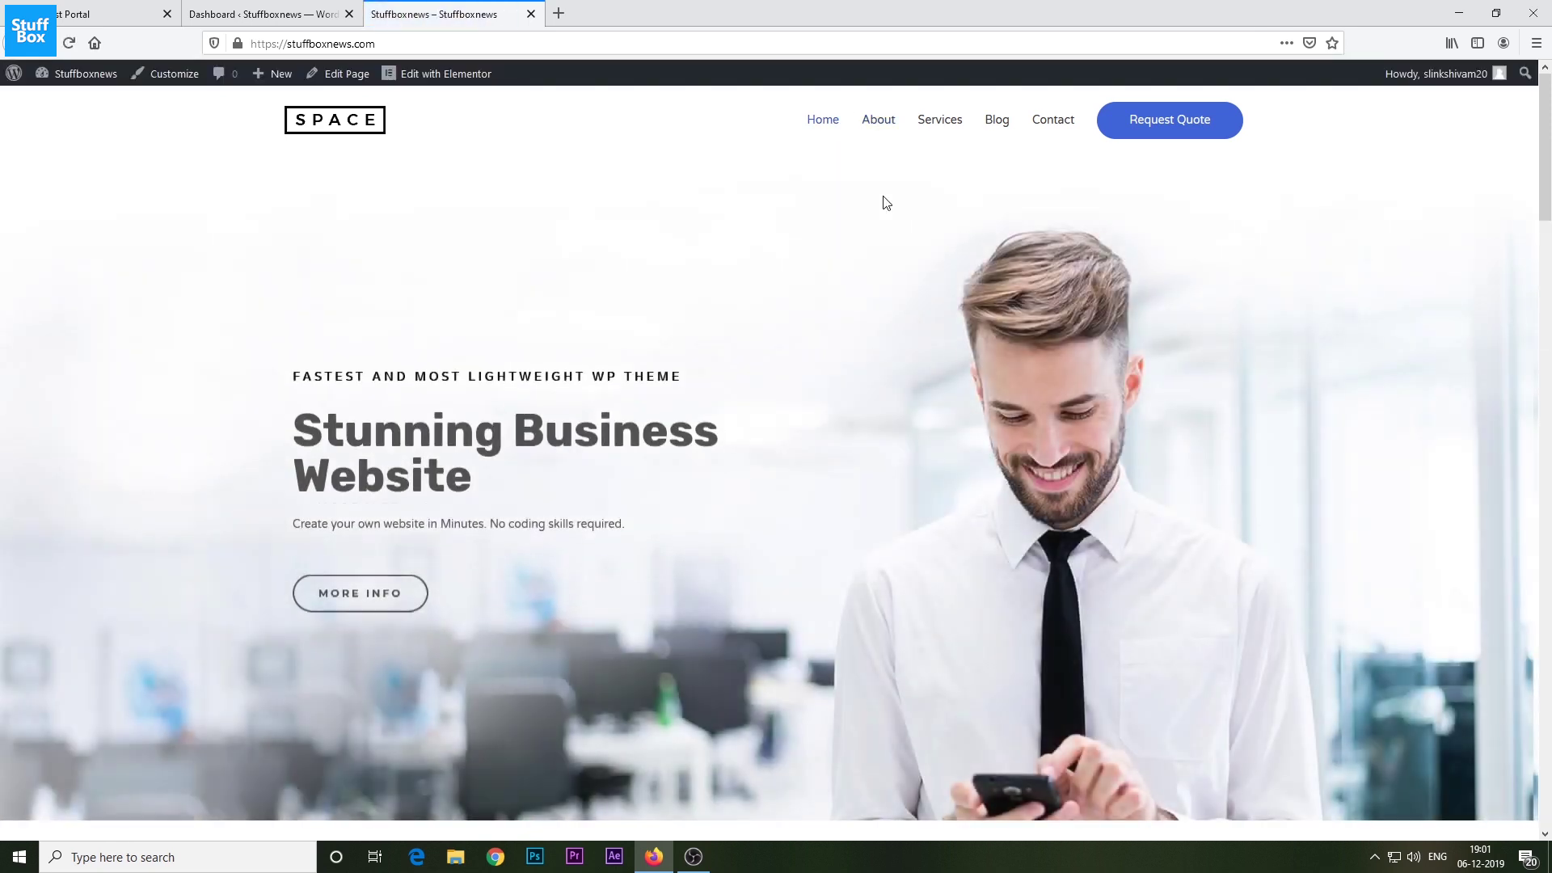
{"action": "left_click", "coordinate": [449, 81]}
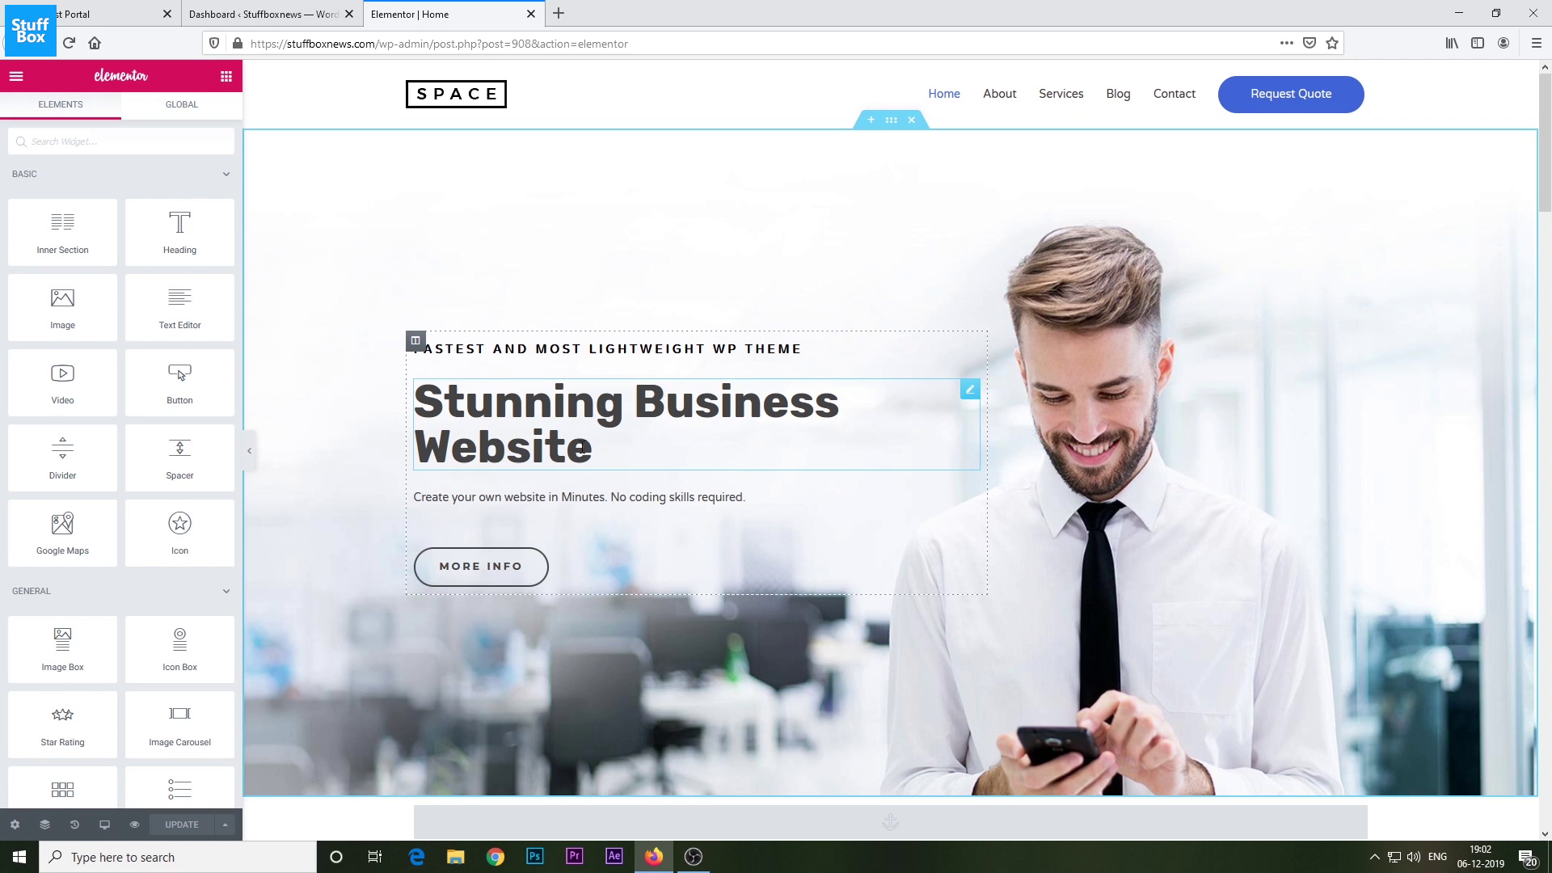
{"action": "left_click_drag", "start_coordinate": [582, 448], "coordinate": [381, 415]}
{"action": "type", "text": "This is Stuffb"}
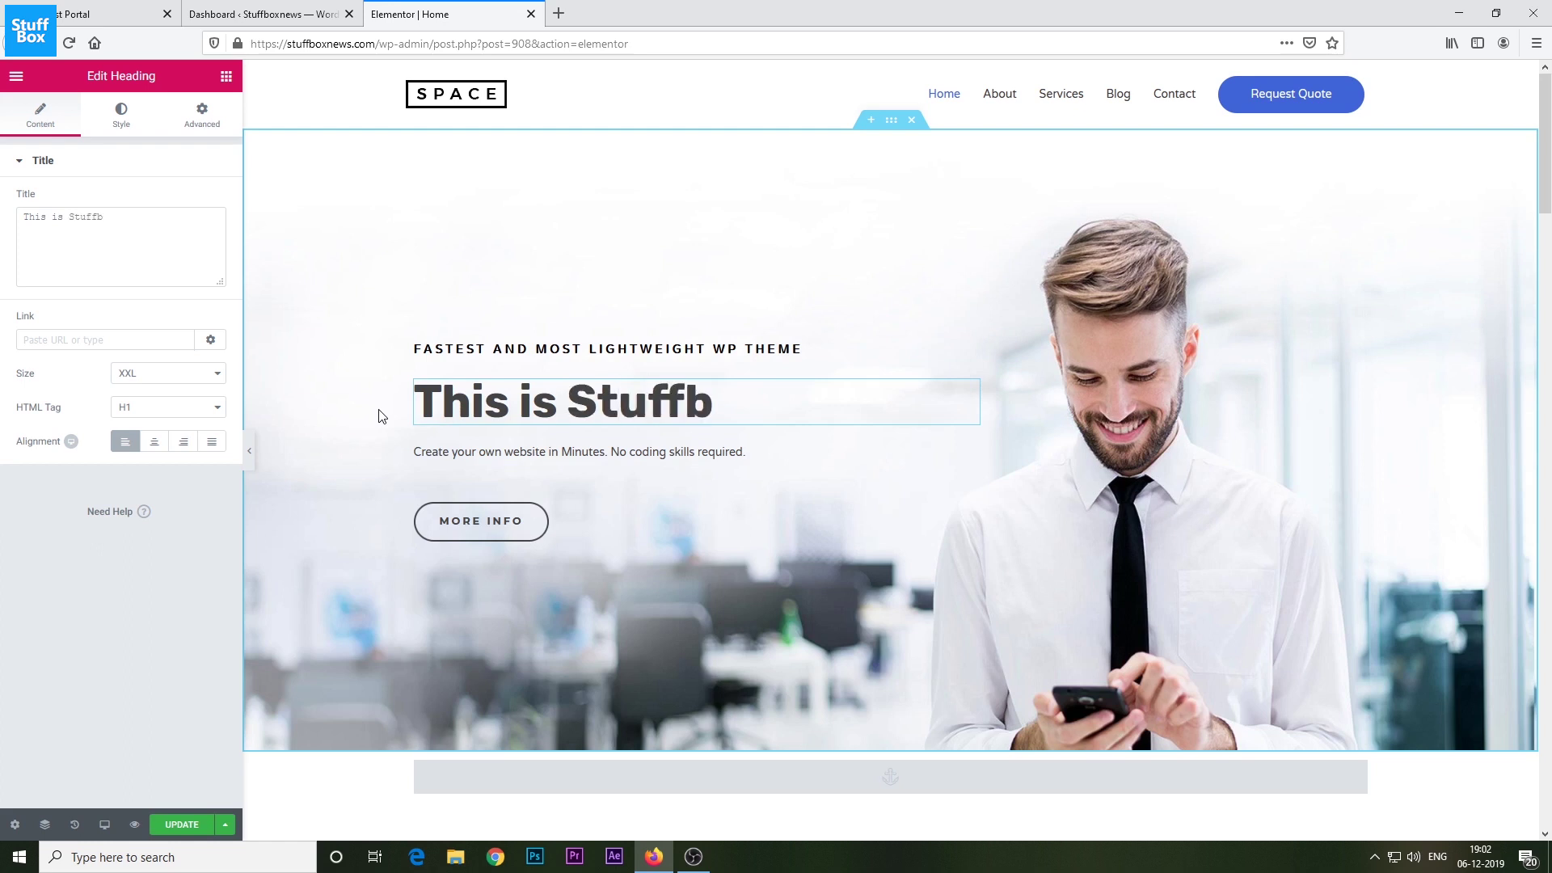
{"action": "type", "text": "ox"}
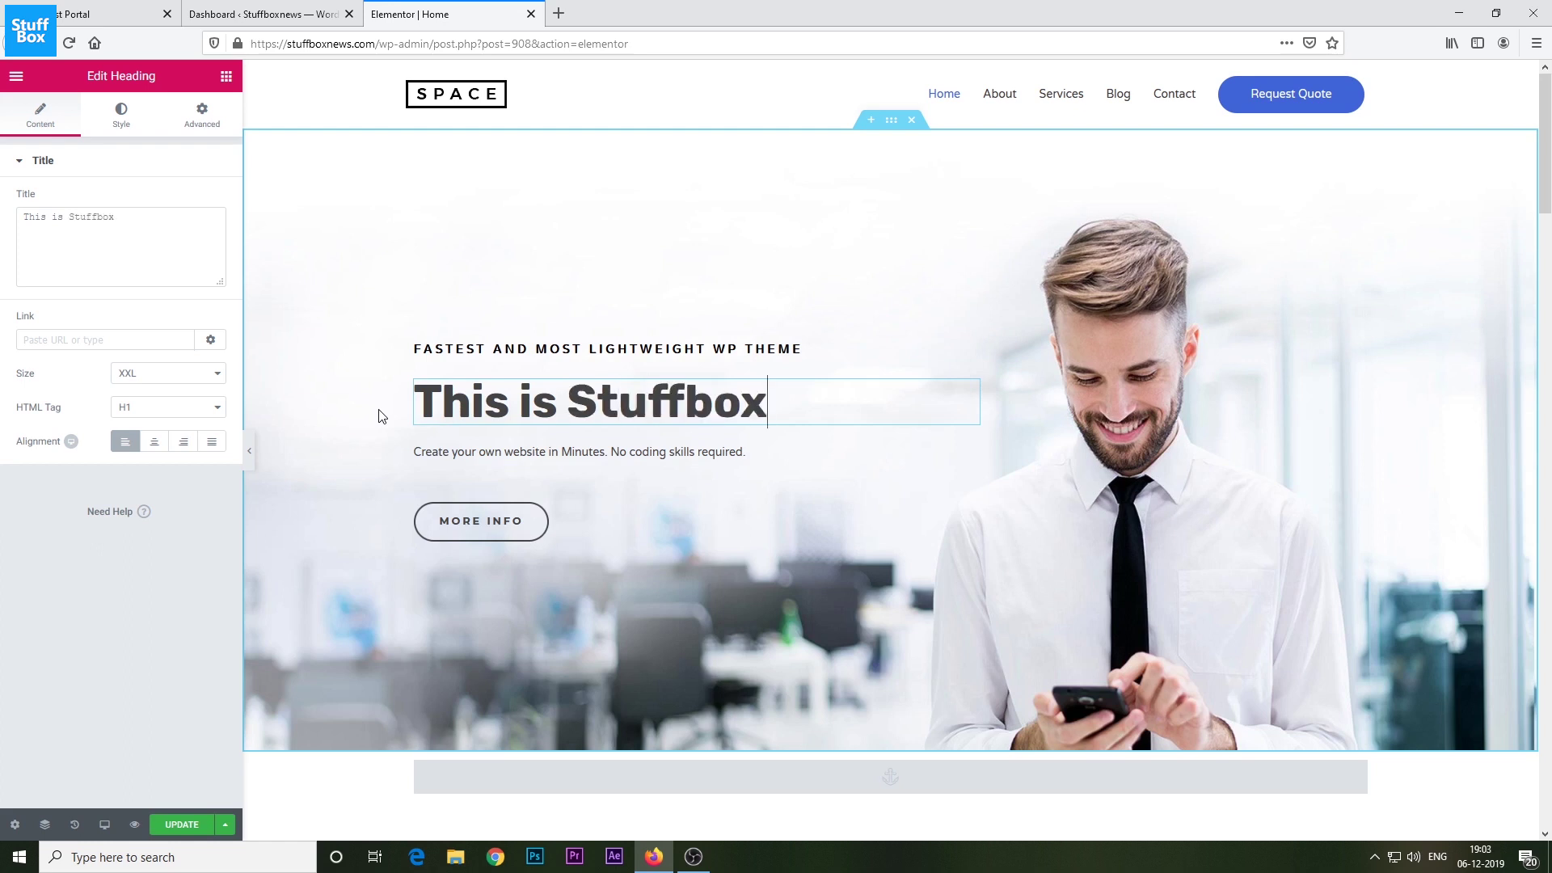
Change the text of the hero section's MORE INFO button to "click here".
{"action": "left_click", "coordinate": [471, 521]}
{"action": "scroll", "coordinate": [472, 270], "scroll_direction": "down", "scroll_amount": 3}
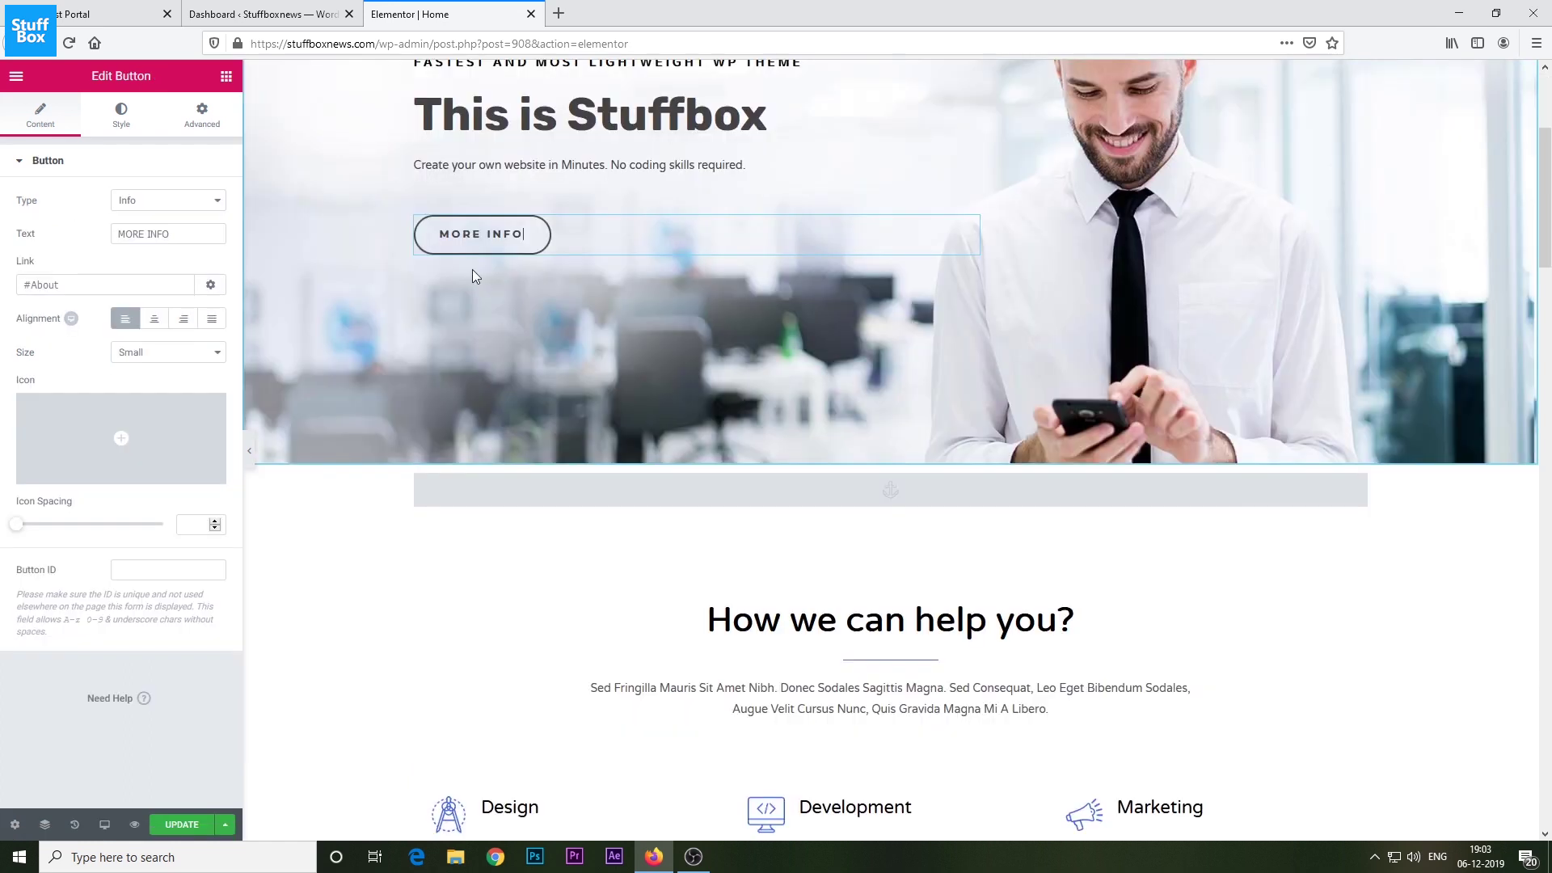
{"action": "left_click", "coordinate": [195, 235]}
{"action": "key", "text": "BackSpace"}
{"action": "key", "text": "BackSpace"}
{"action": "key", "text": "BackSpace"}
{"action": "key", "text": "BackSpace"}
{"action": "key", "text": "BackSpace"}
{"action": "key", "text": "BackSpace"}
{"action": "key", "text": "BackSpace"}
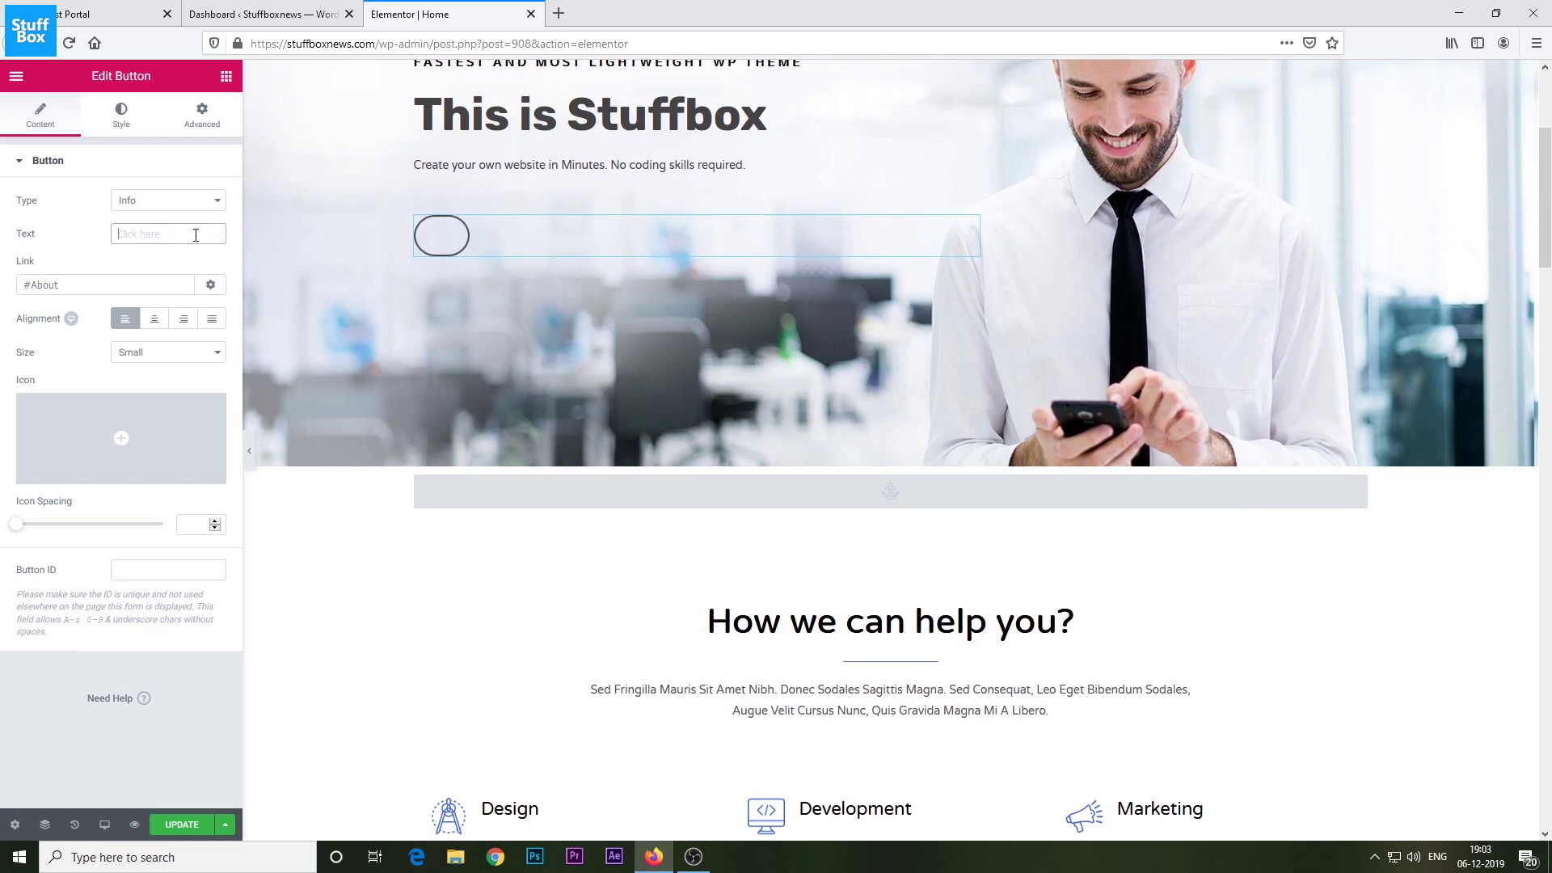
{"action": "type", "text": "click here"}
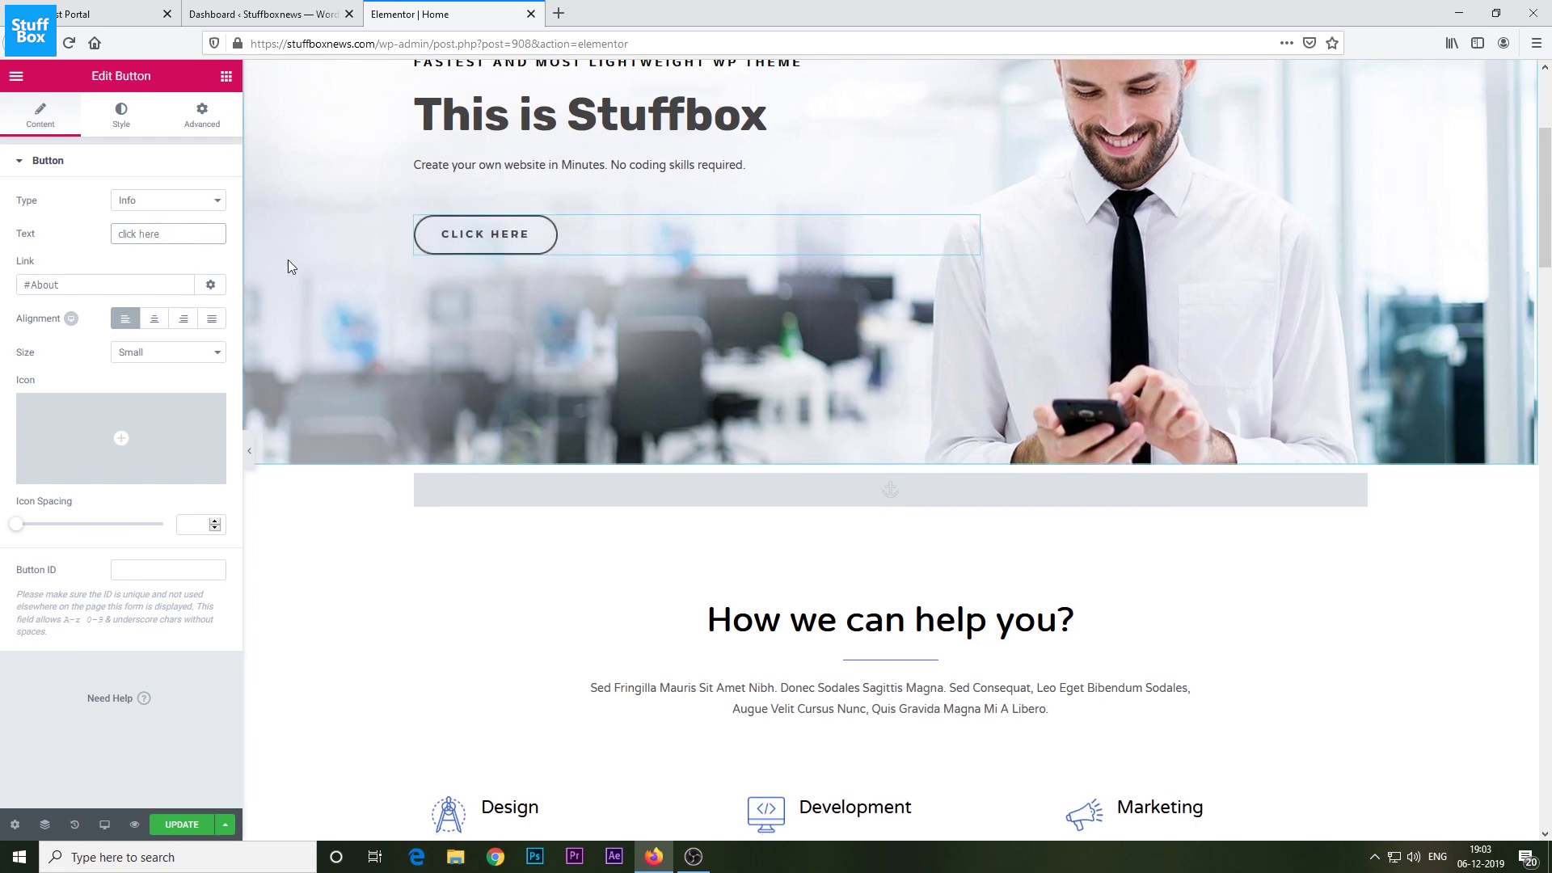
{"action": "scroll", "coordinate": [289, 260], "scroll_direction": "up", "scroll_amount": 3}
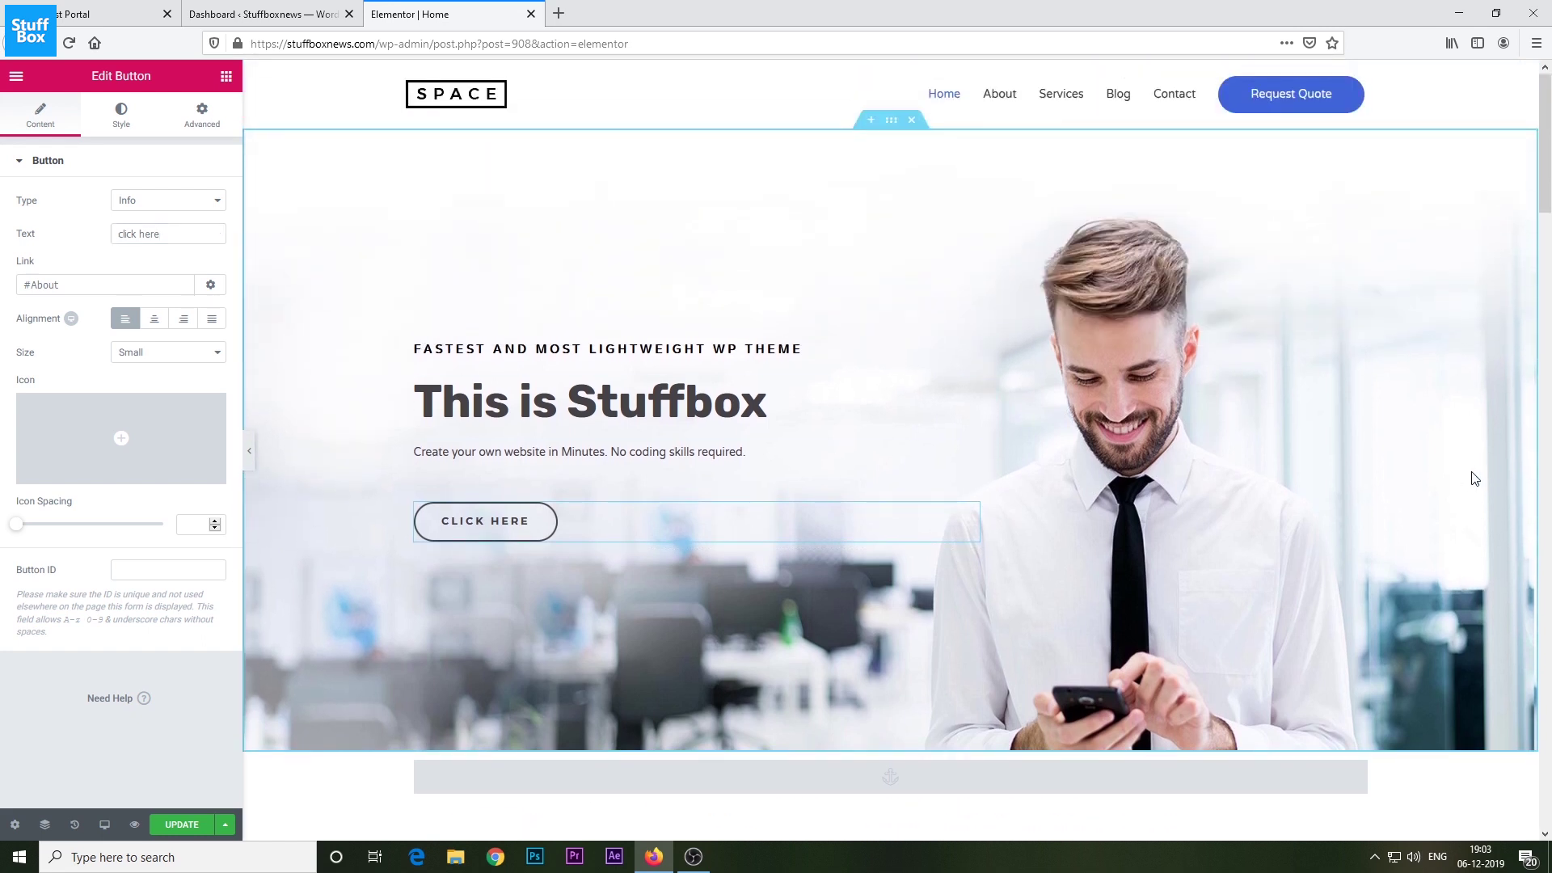
Replace the testimonial photo under "What clients say" with the uploaded desktop file "images (1)" and update the page.
{"action": "middle_click", "coordinate": [1472, 472]}
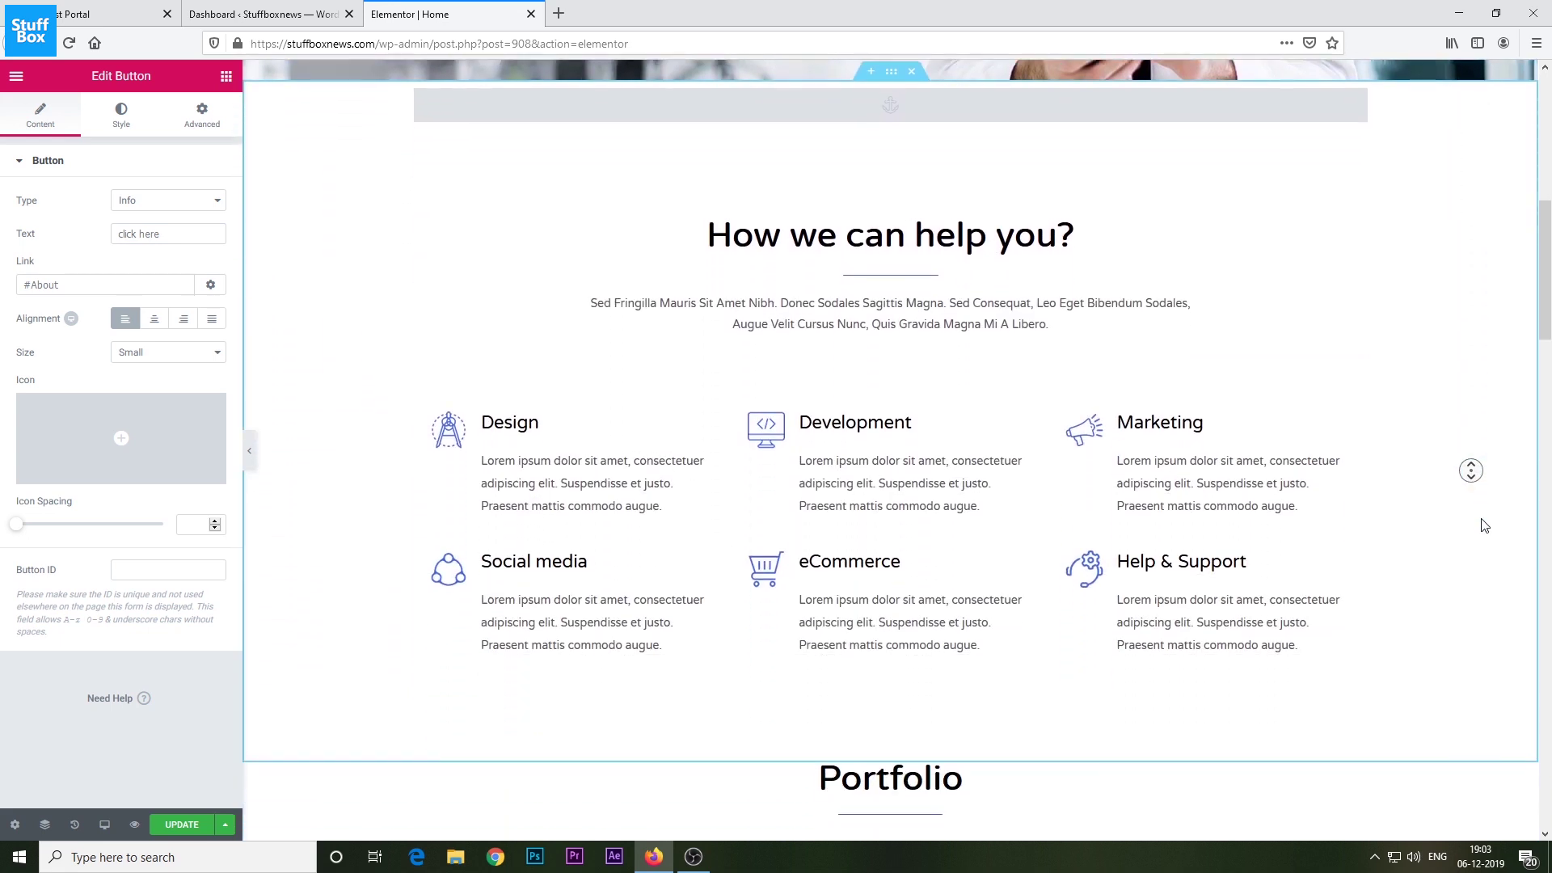
{"action": "left_click", "coordinate": [1484, 525]}
{"action": "scroll", "coordinate": [1483, 526], "scroll_direction": "down", "scroll_amount": 10}
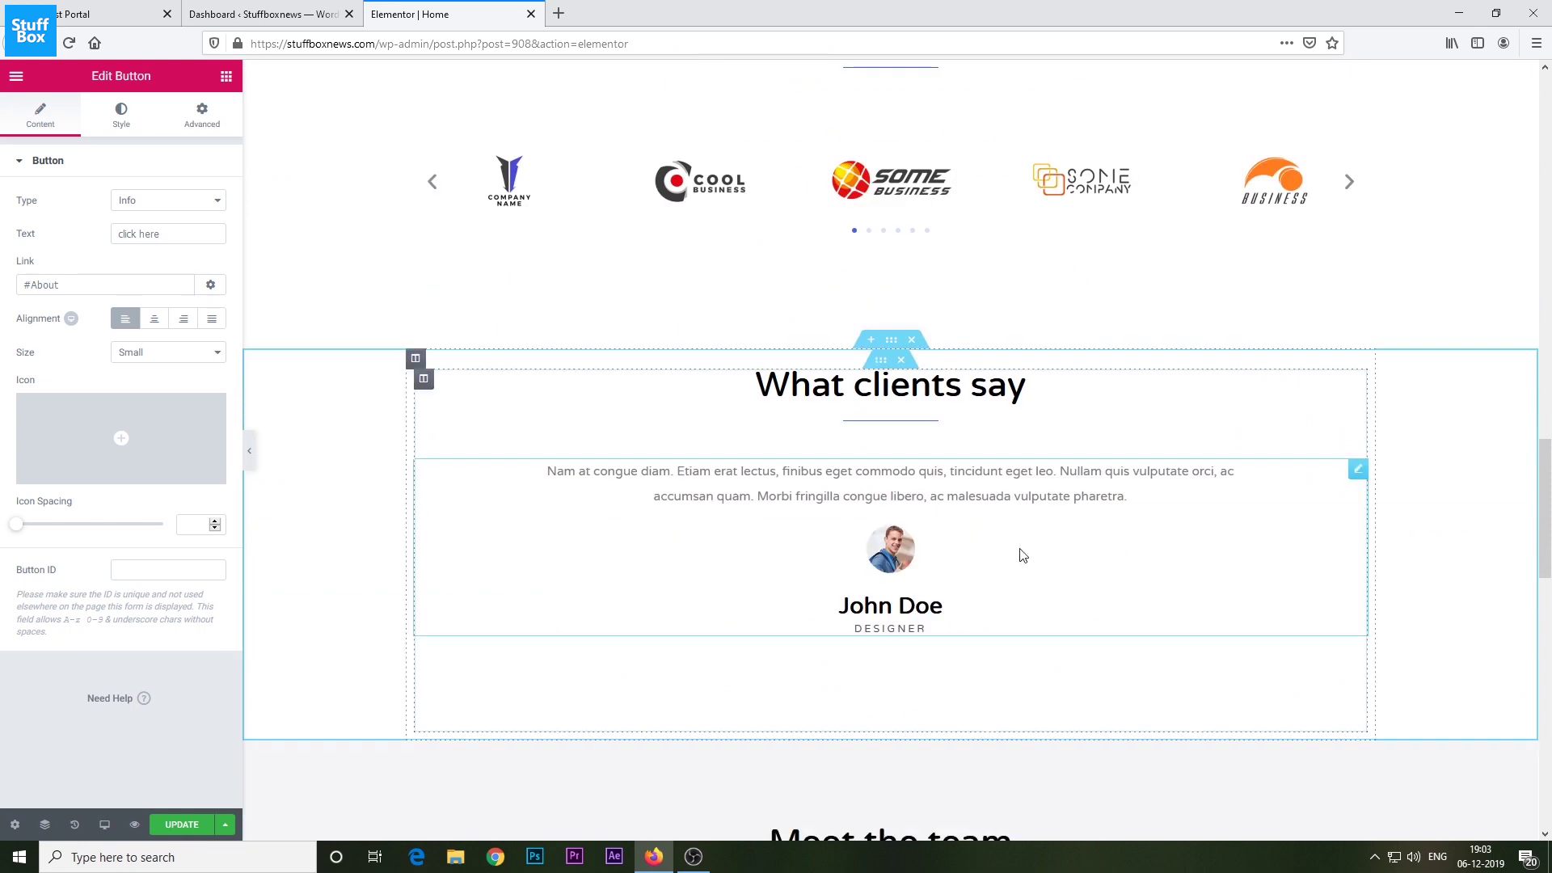
{"action": "left_click", "coordinate": [903, 557]}
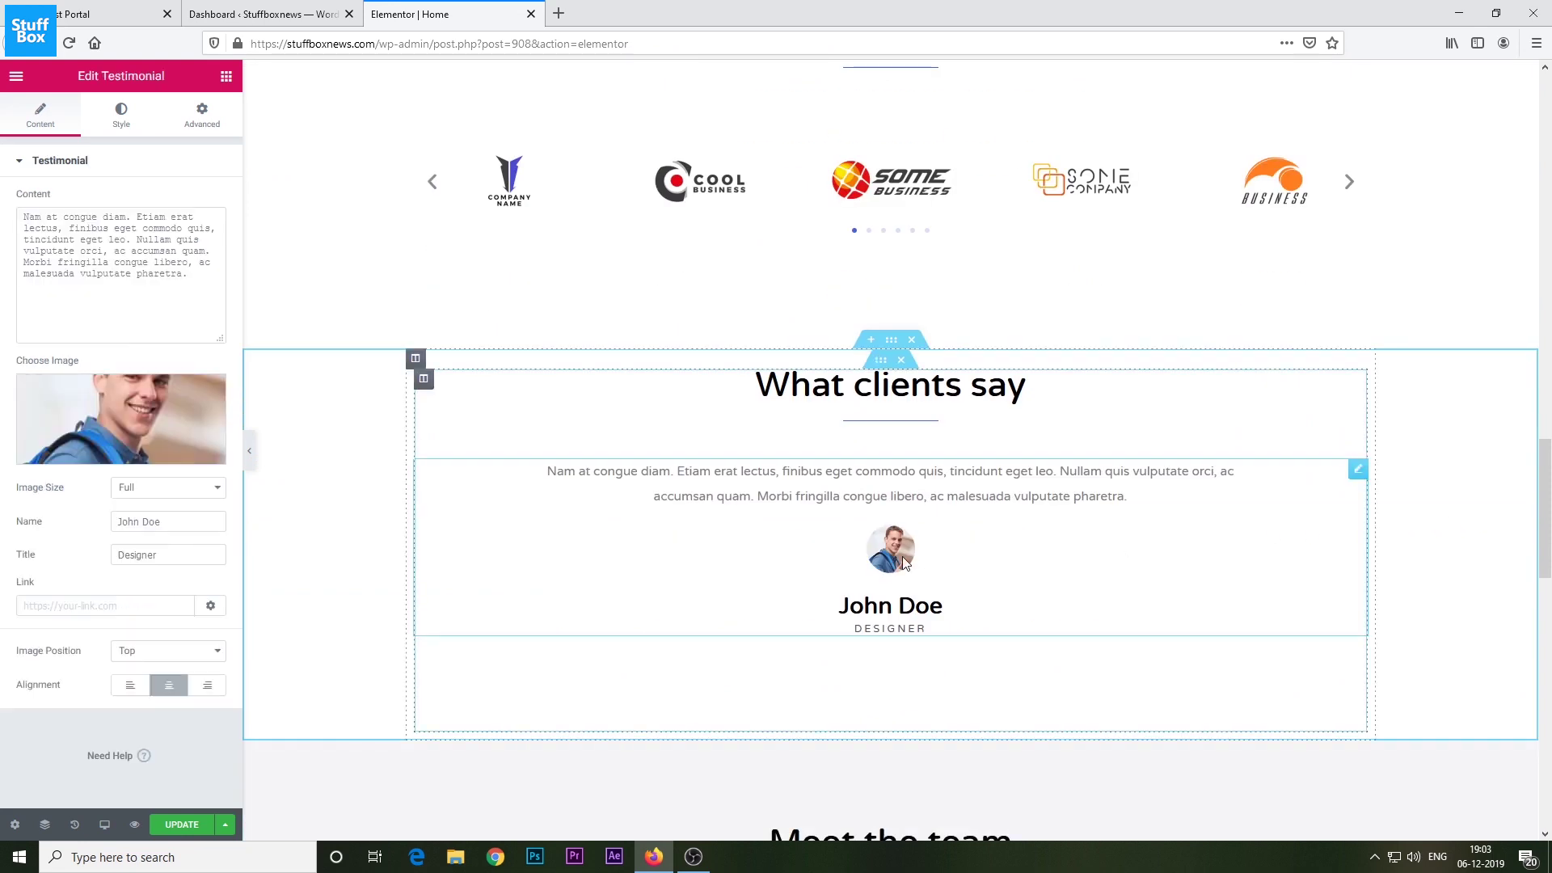
{"action": "left_click", "coordinate": [167, 444]}
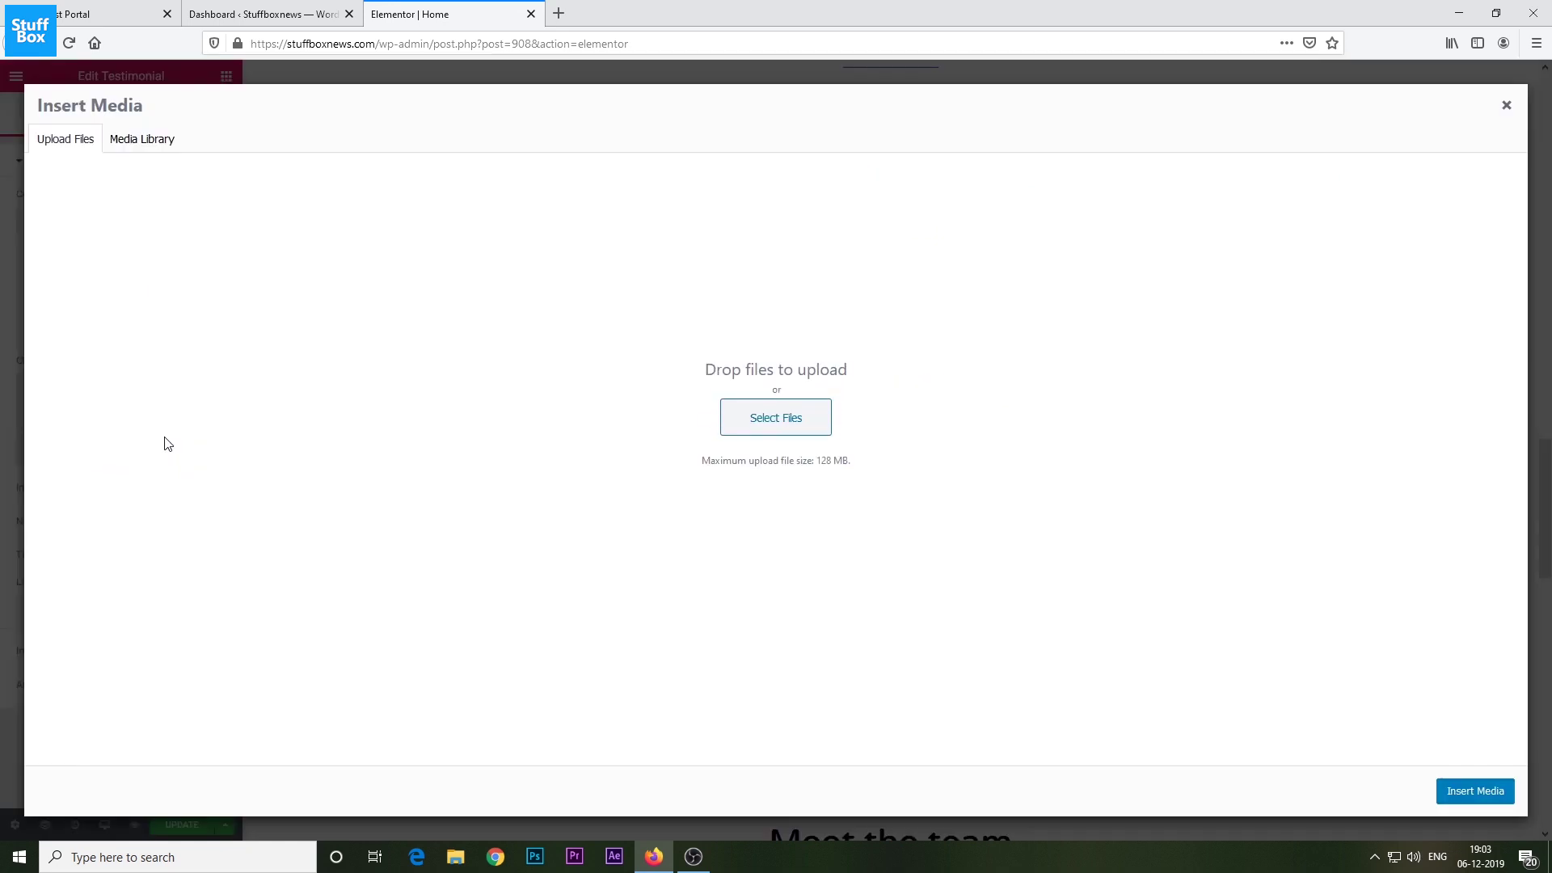
{"action": "left_click_drag", "start_coordinate": [1022, 295], "coordinate": [530, 360]}
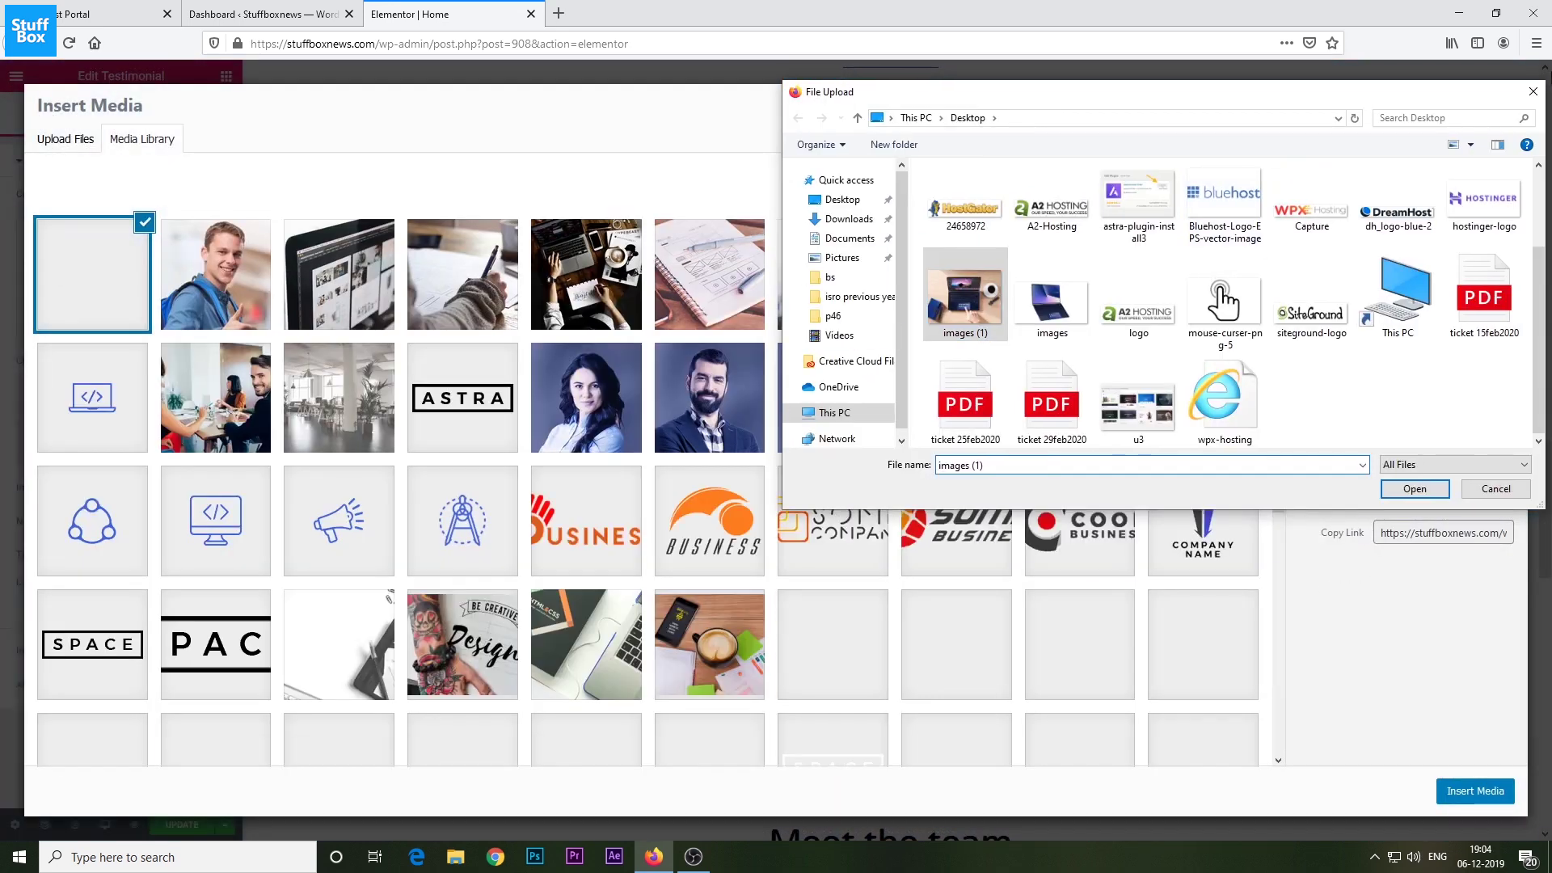
{"action": "left_click", "coordinate": [1540, 98]}
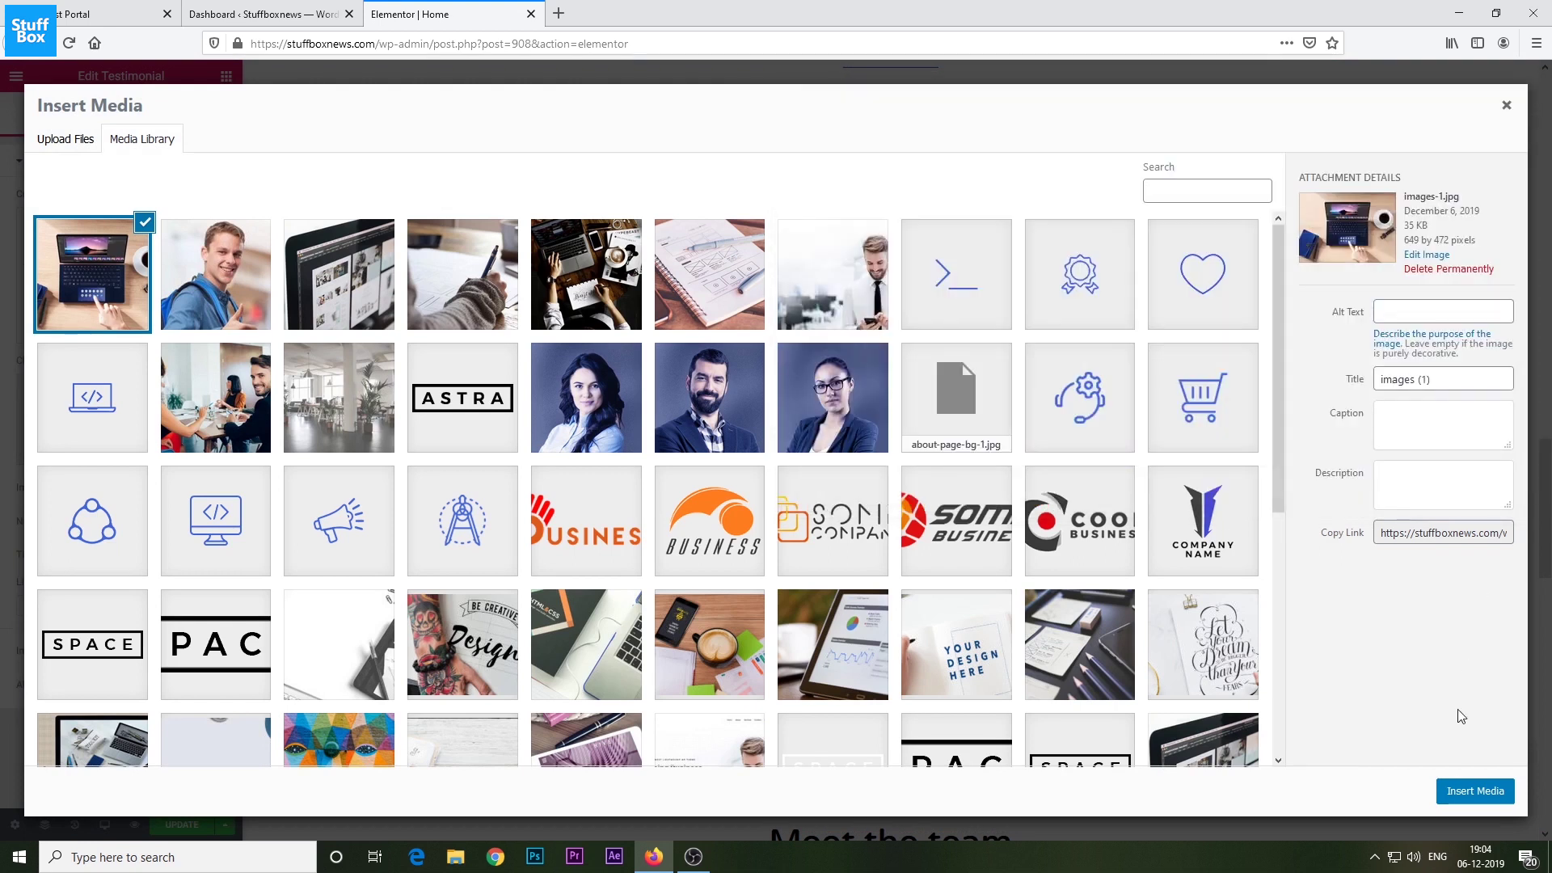
{"action": "left_click", "coordinate": [1474, 790]}
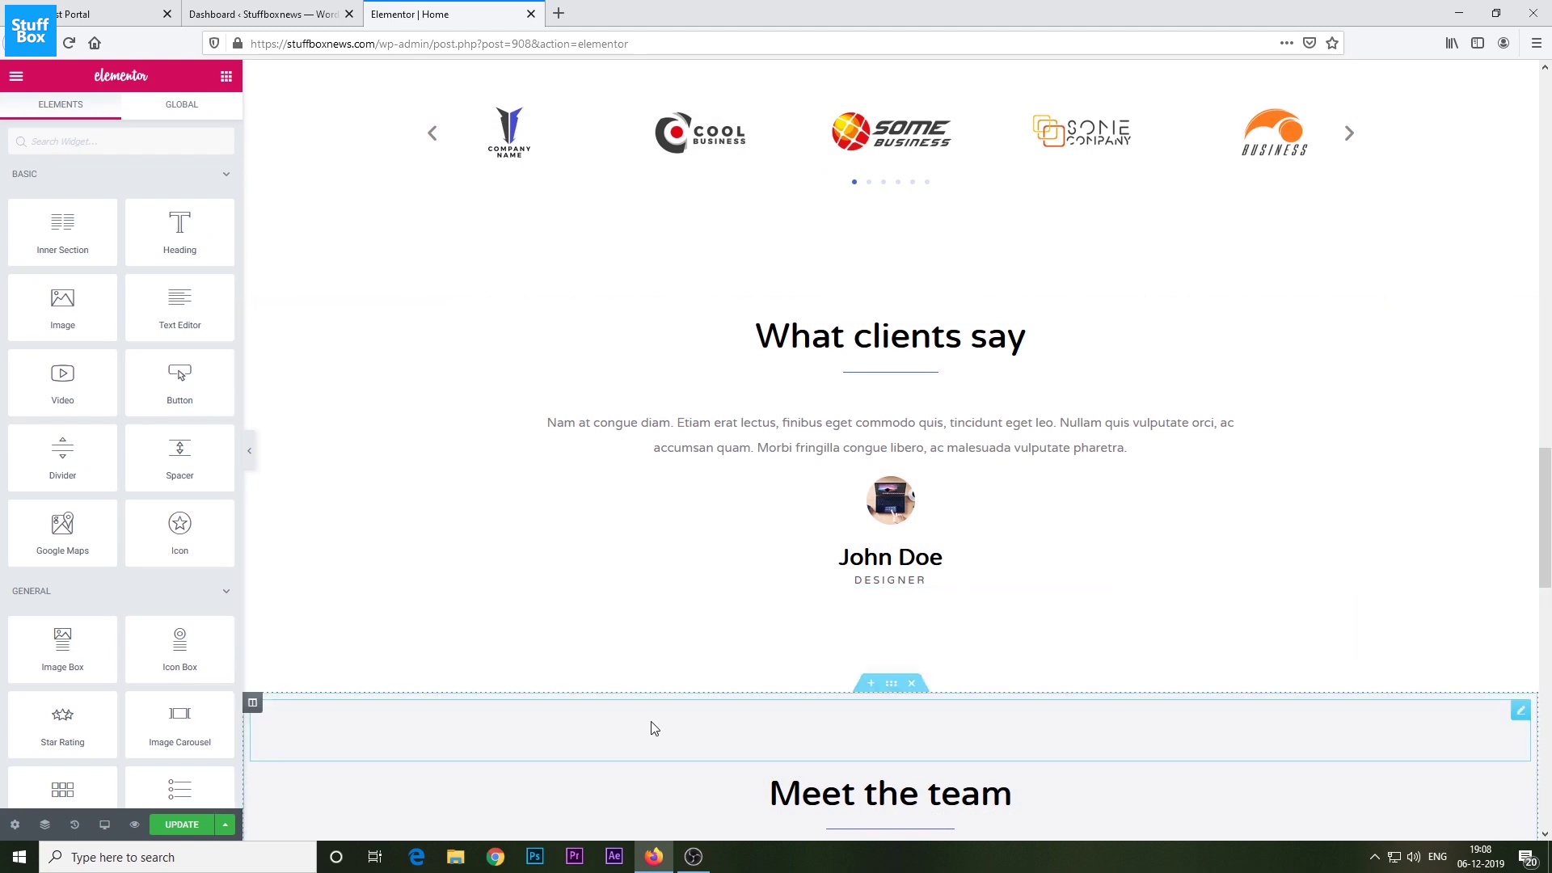
{"action": "left_click", "coordinate": [184, 824]}
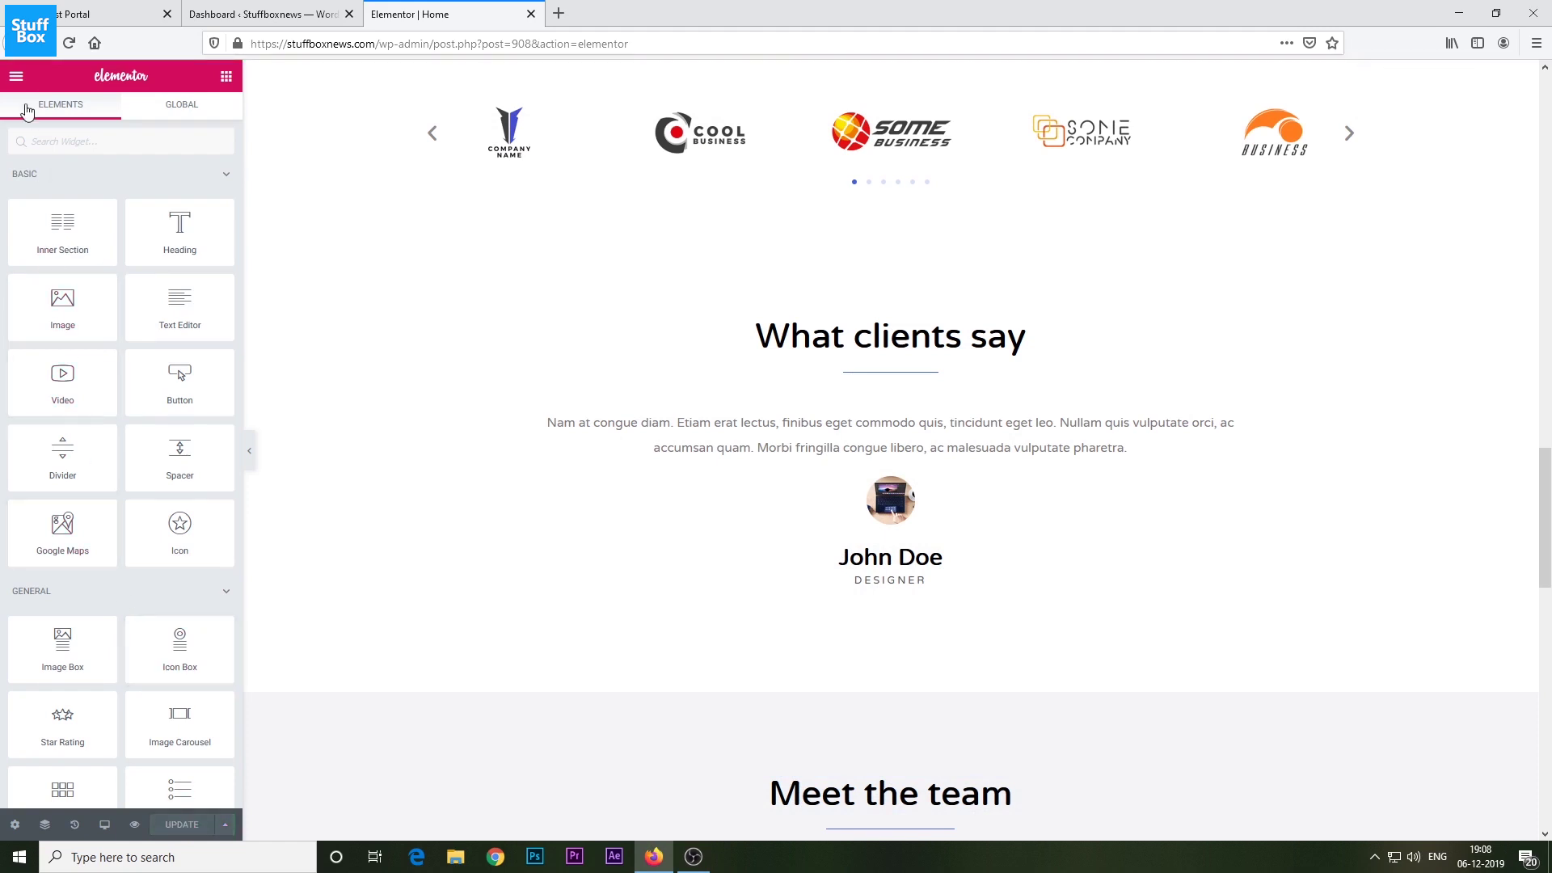
Open the live home page in the theme customizer and examine the header's logo and primary menu settings.
{"action": "left_click", "coordinate": [16, 78]}
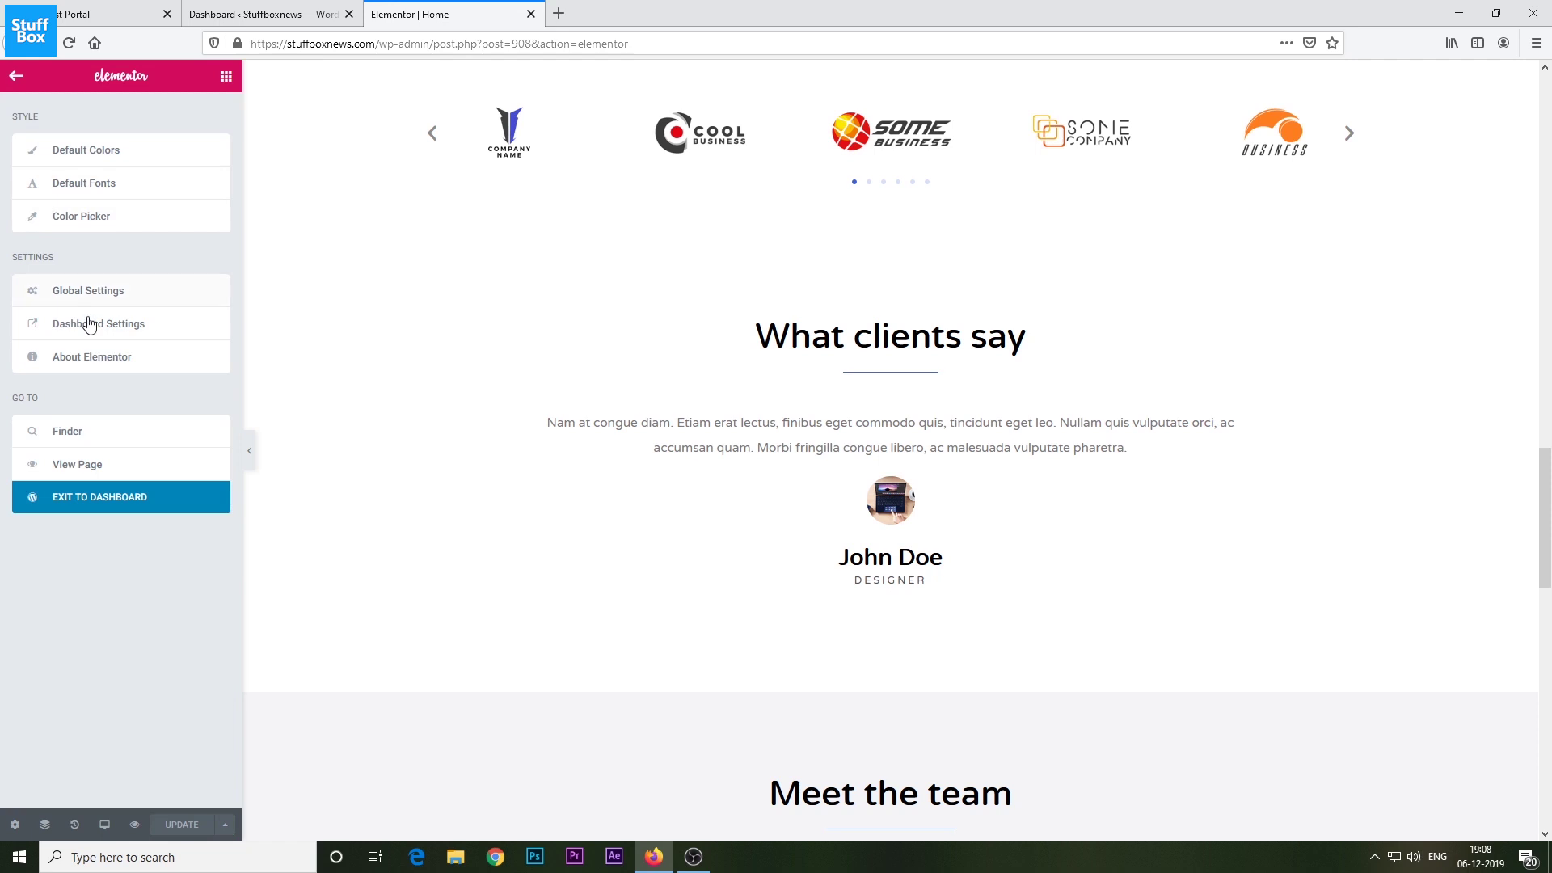
{"action": "left_click", "coordinate": [88, 471]}
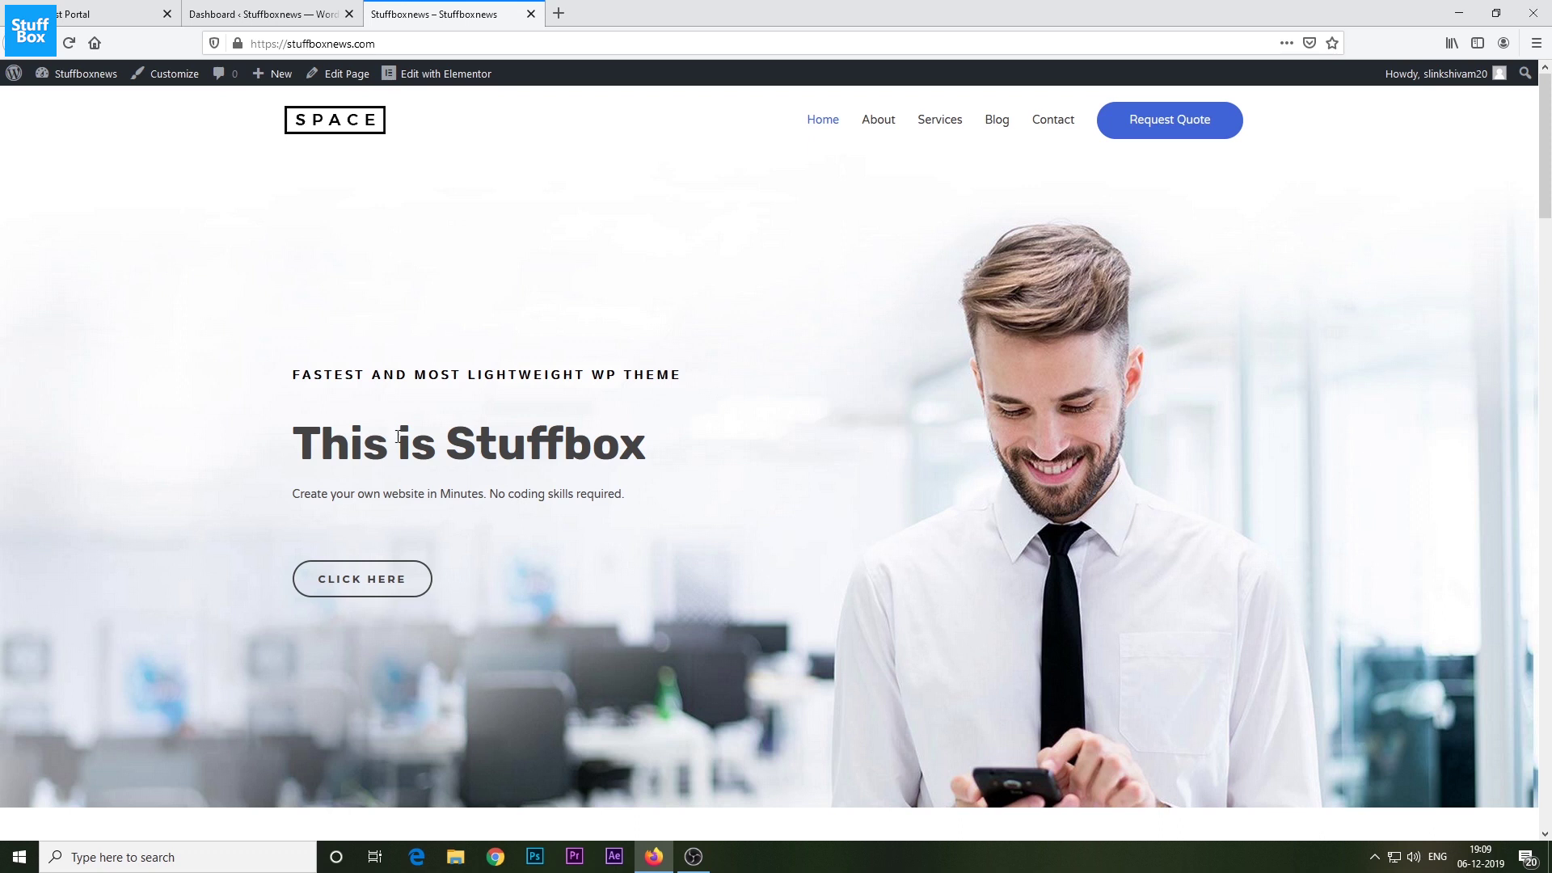
{"action": "left_click", "coordinate": [174, 74]}
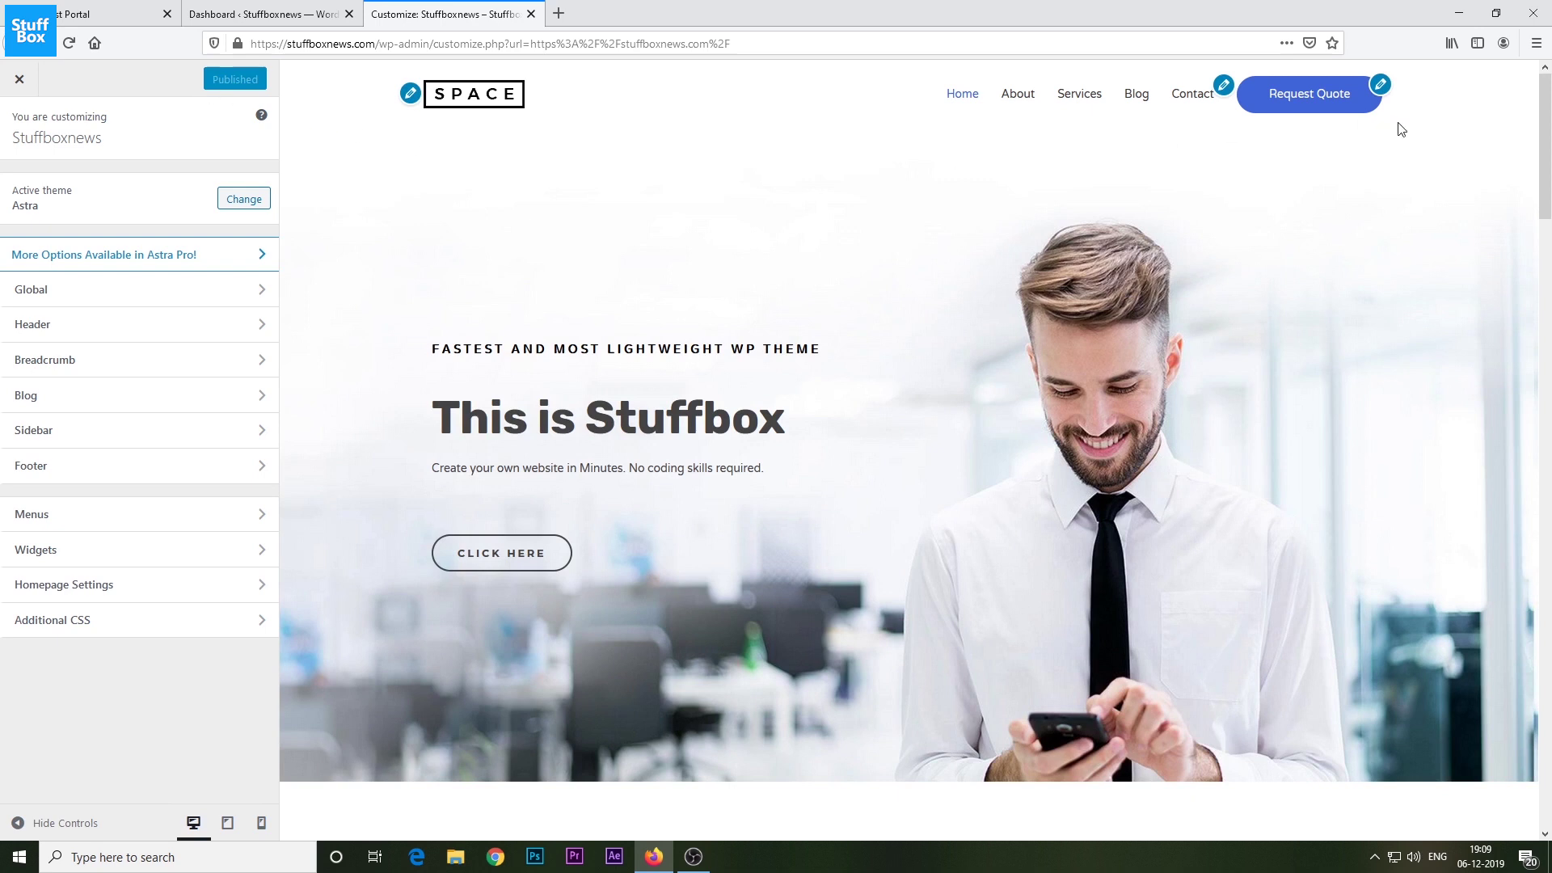
{"action": "left_click", "coordinate": [410, 94]}
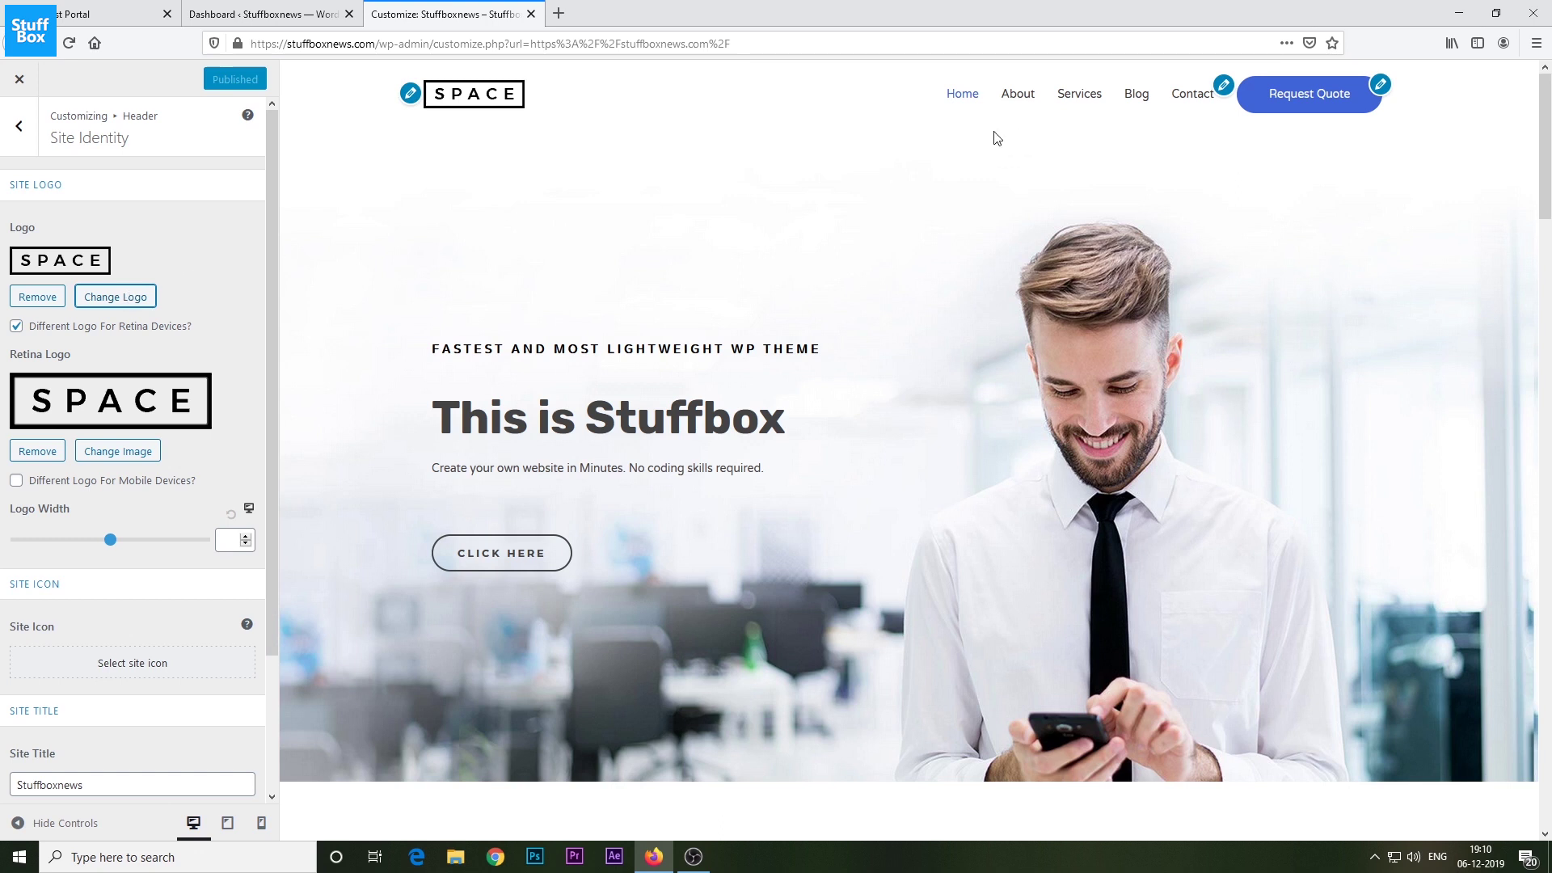
{"action": "left_click", "coordinate": [1223, 85]}
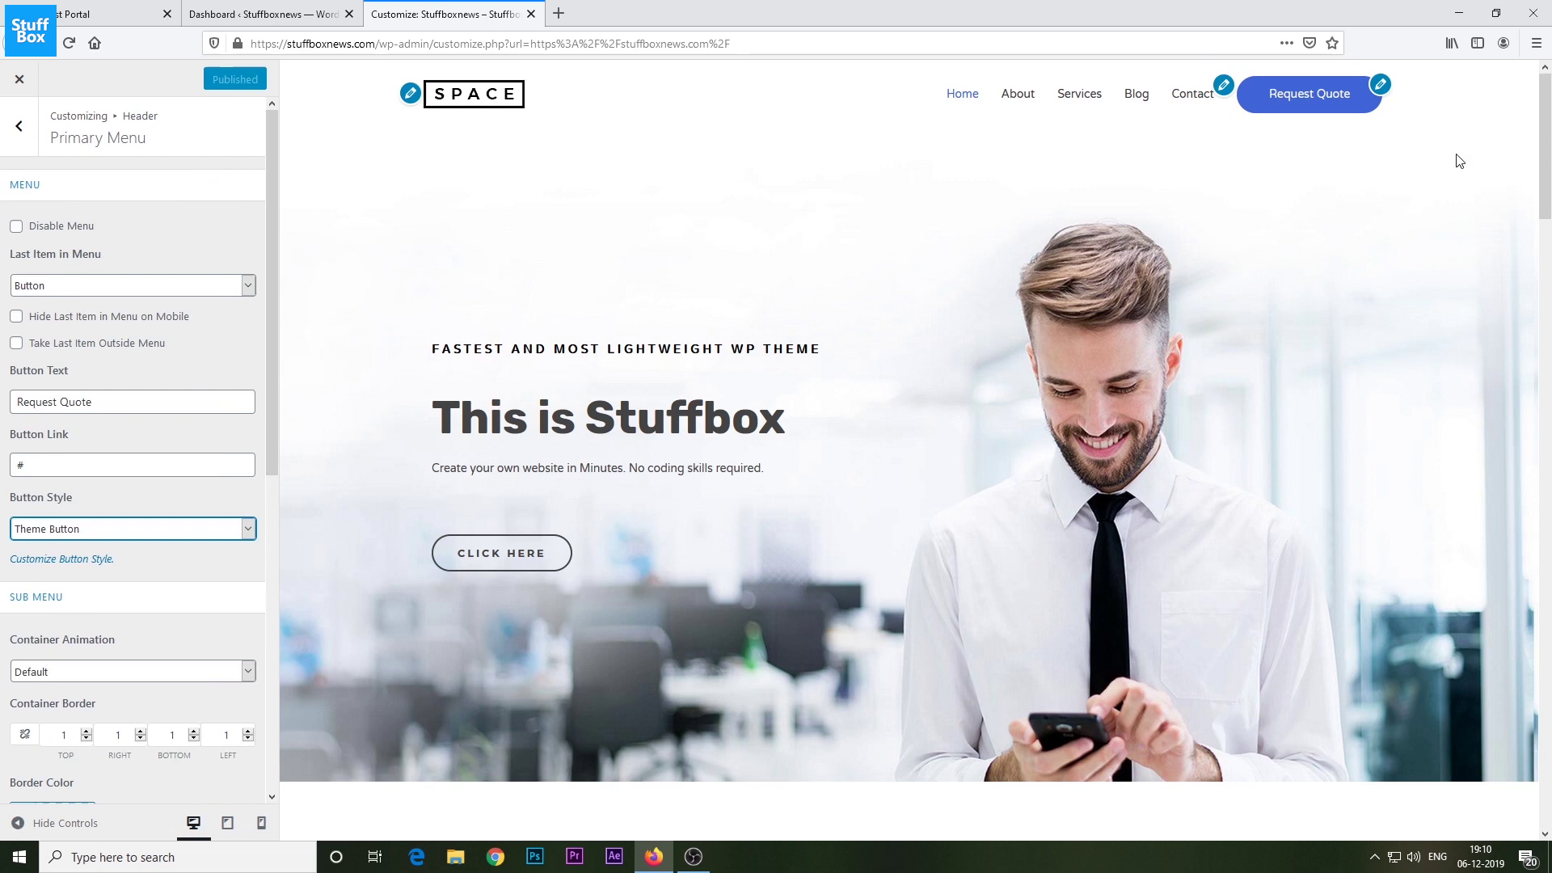
Replace the lorem ipsum text in the first footer widget area with "we talk tech", publish it and close the customizer.
{"action": "scroll", "coordinate": [1459, 160], "scroll_direction": "down", "scroll_amount": 20}
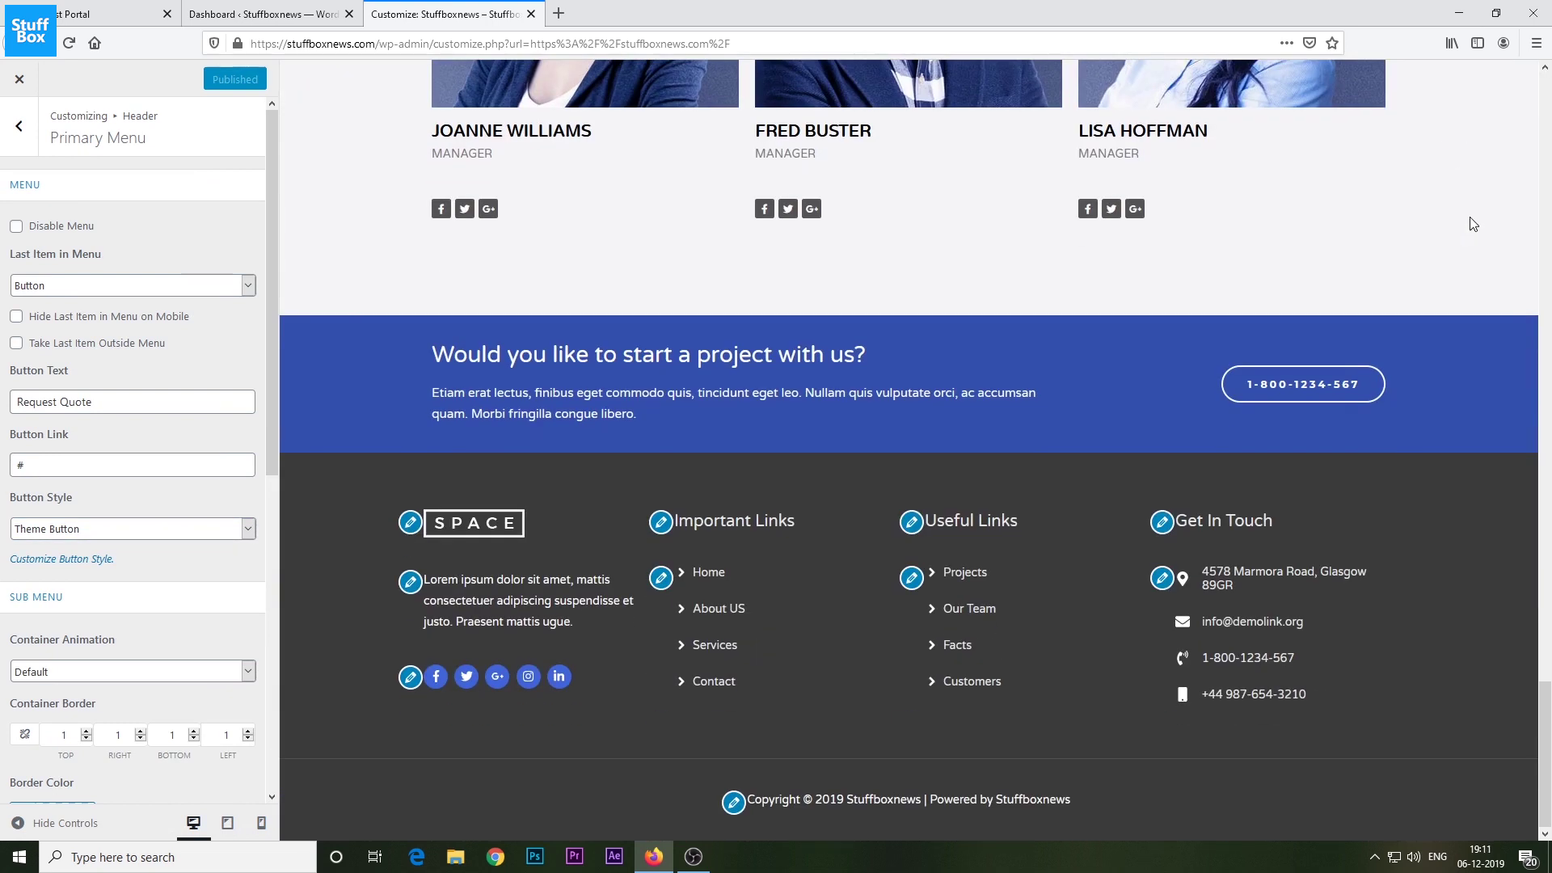
{"action": "left_click", "coordinate": [412, 586]}
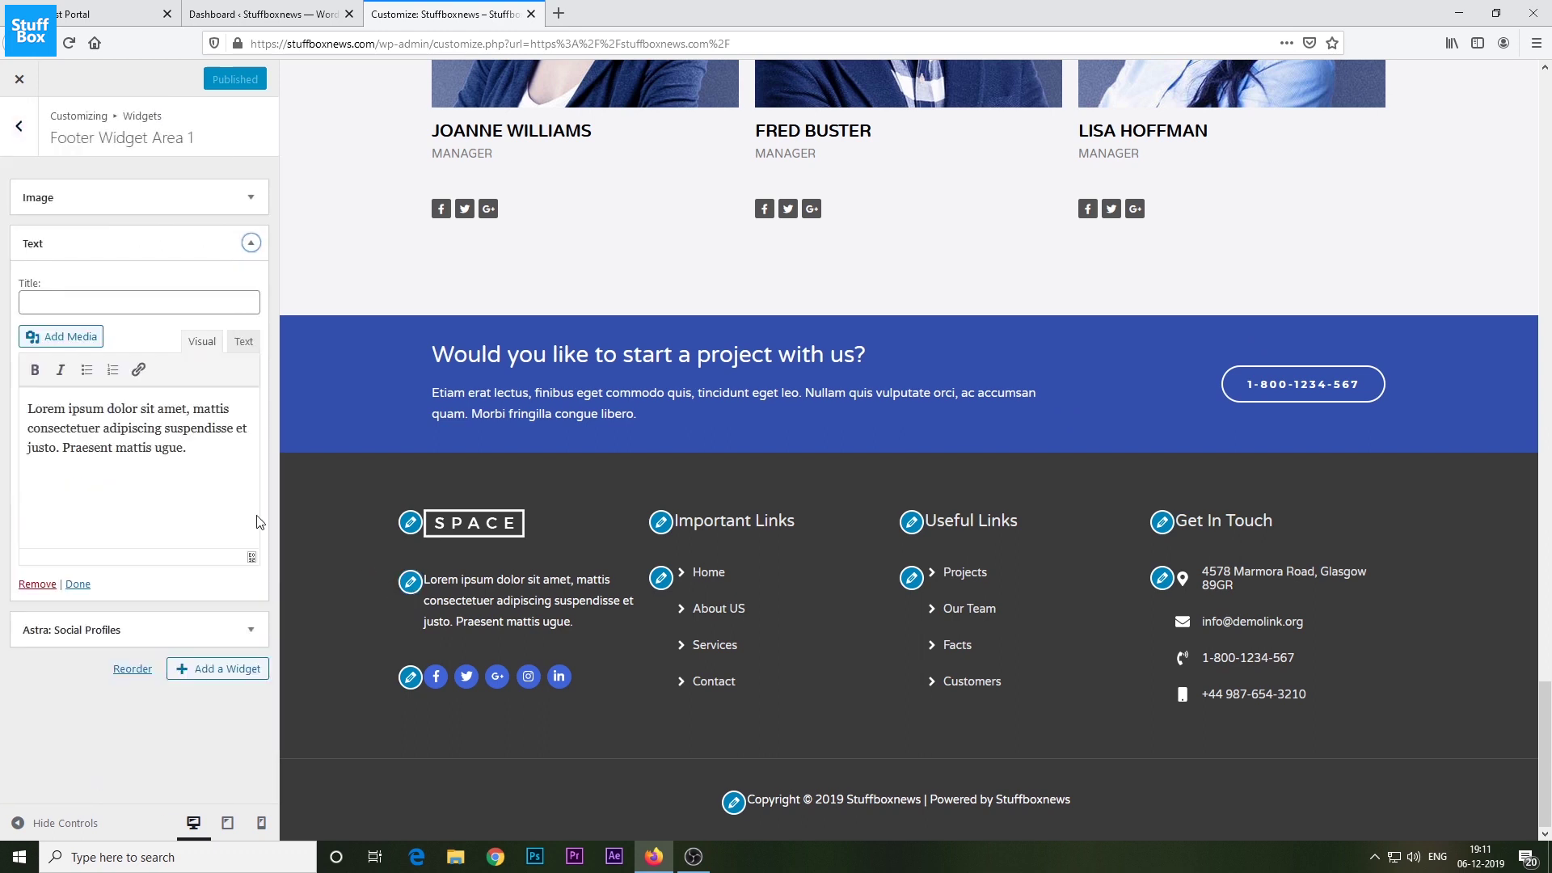
{"action": "left_click_drag", "start_coordinate": [182, 449], "coordinate": [27, 408]}
{"action": "type", "text": "we talk tech"}
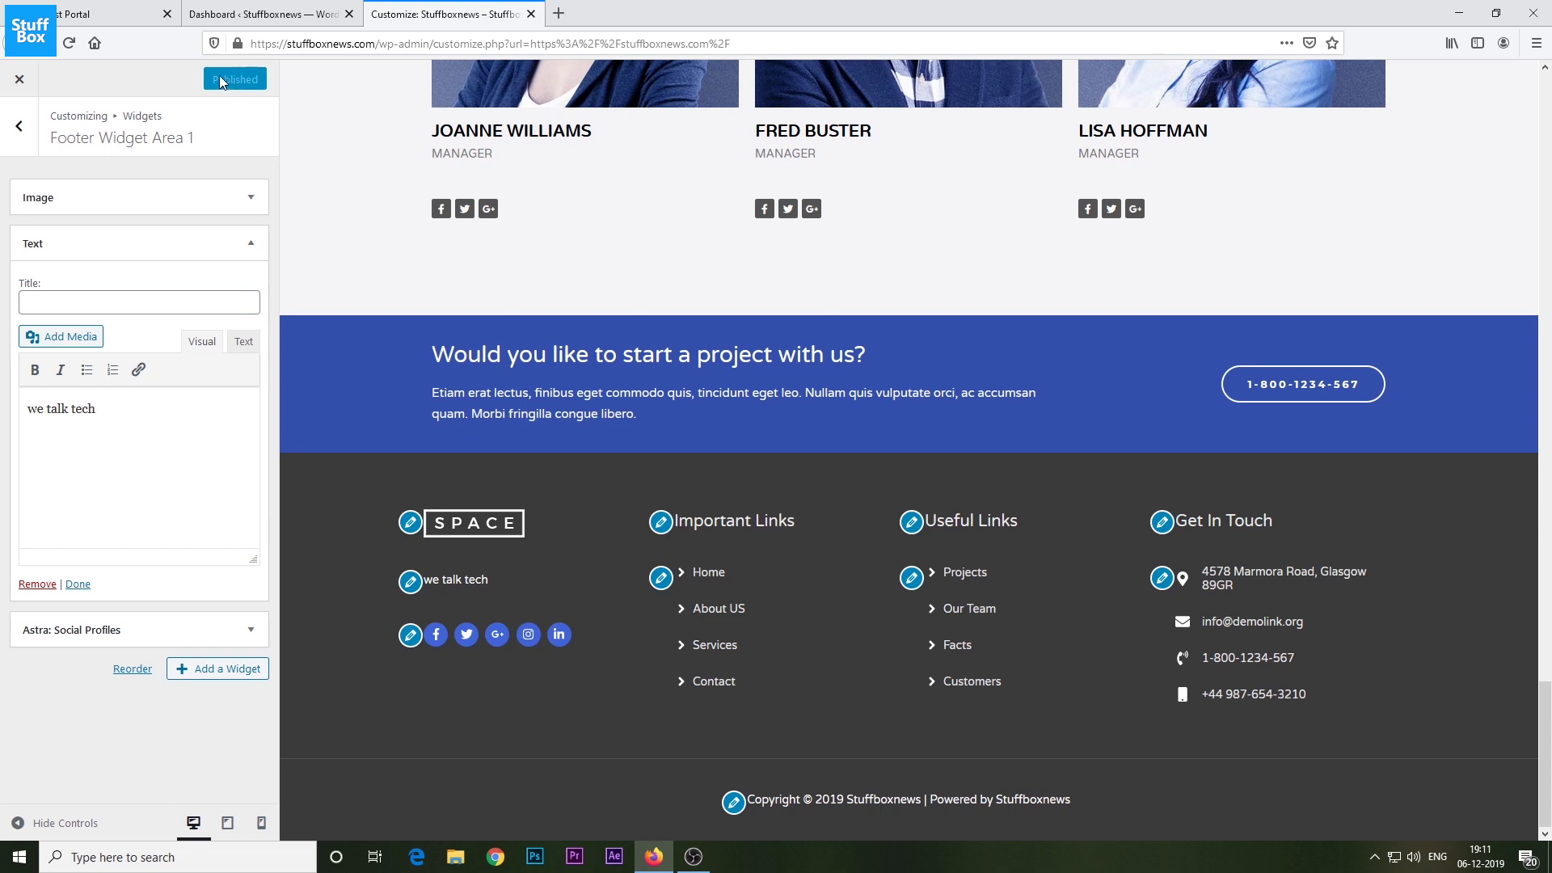
{"action": "left_click", "coordinate": [15, 79]}
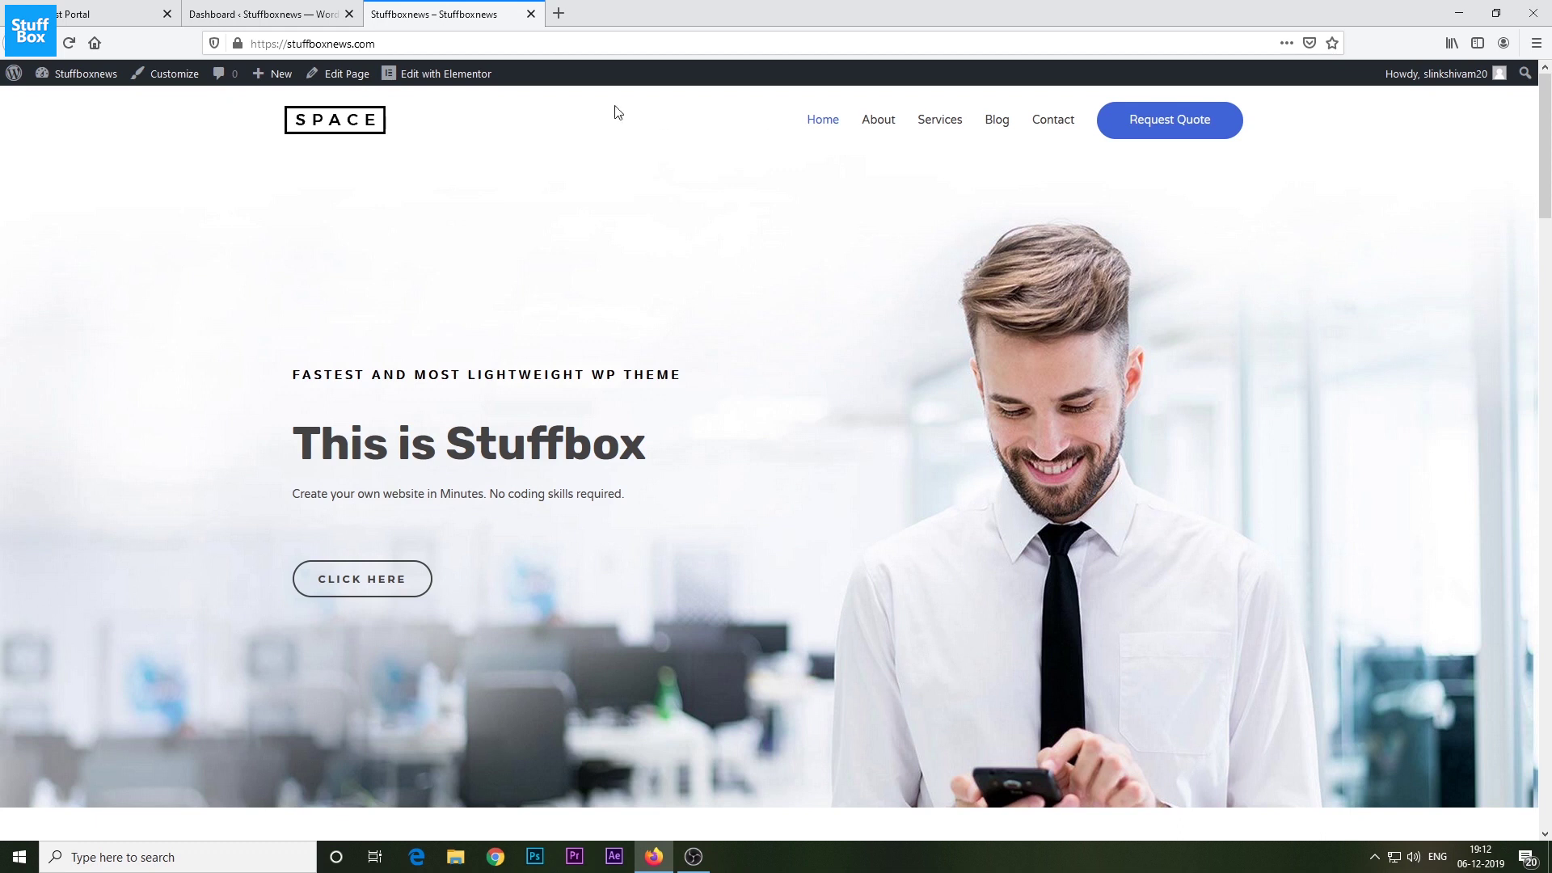
Create a new page titled "Our clients" and open it in Elementor.
{"action": "mouse_move", "coordinate": [287, 82]}
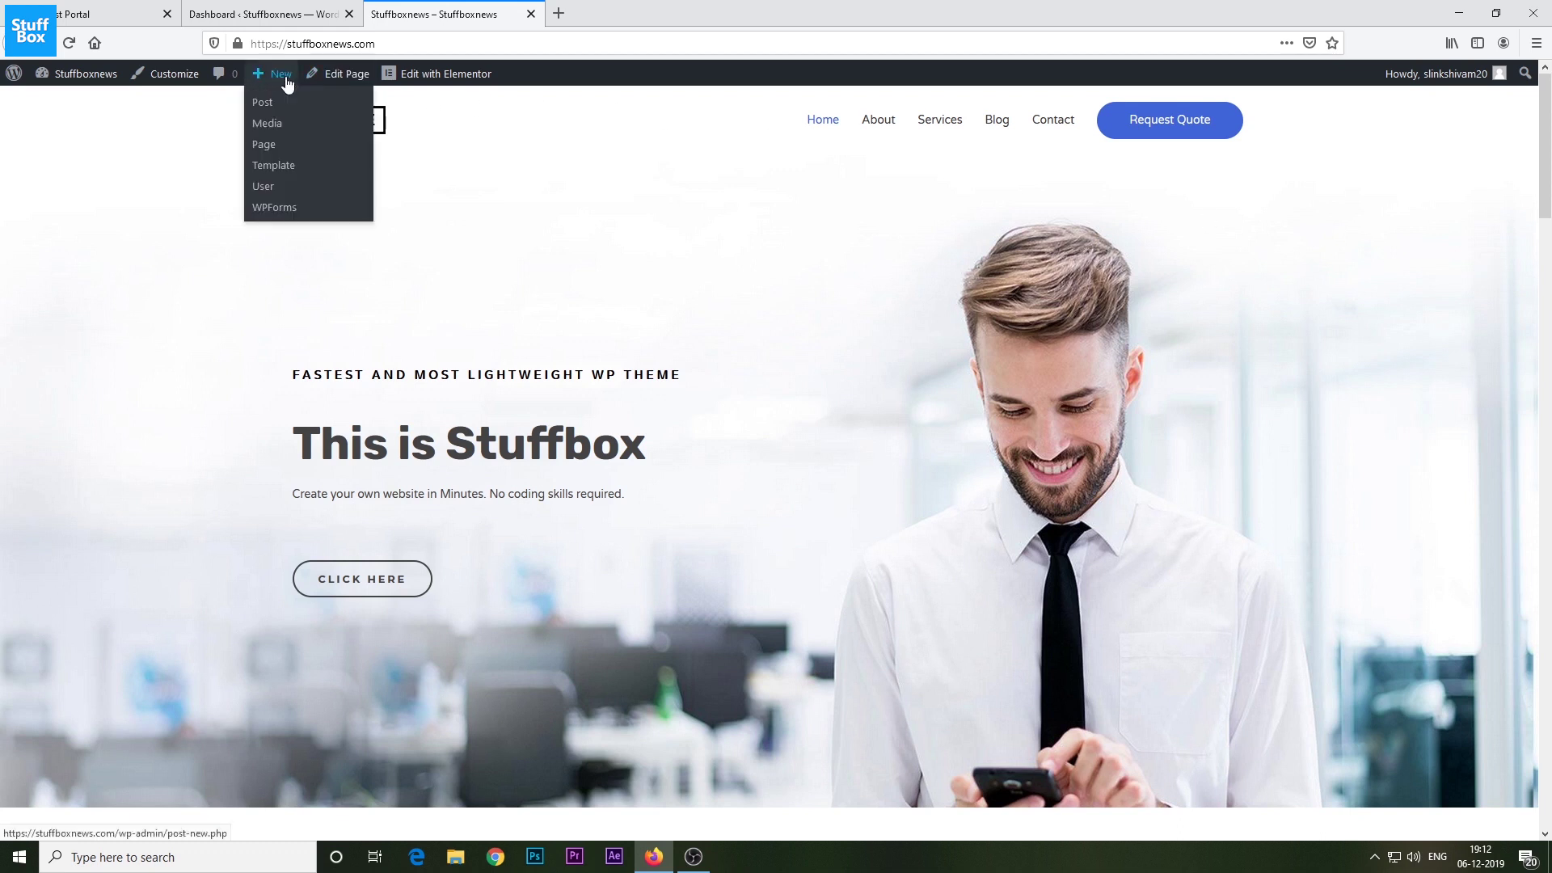
{"action": "left_click", "coordinate": [265, 146]}
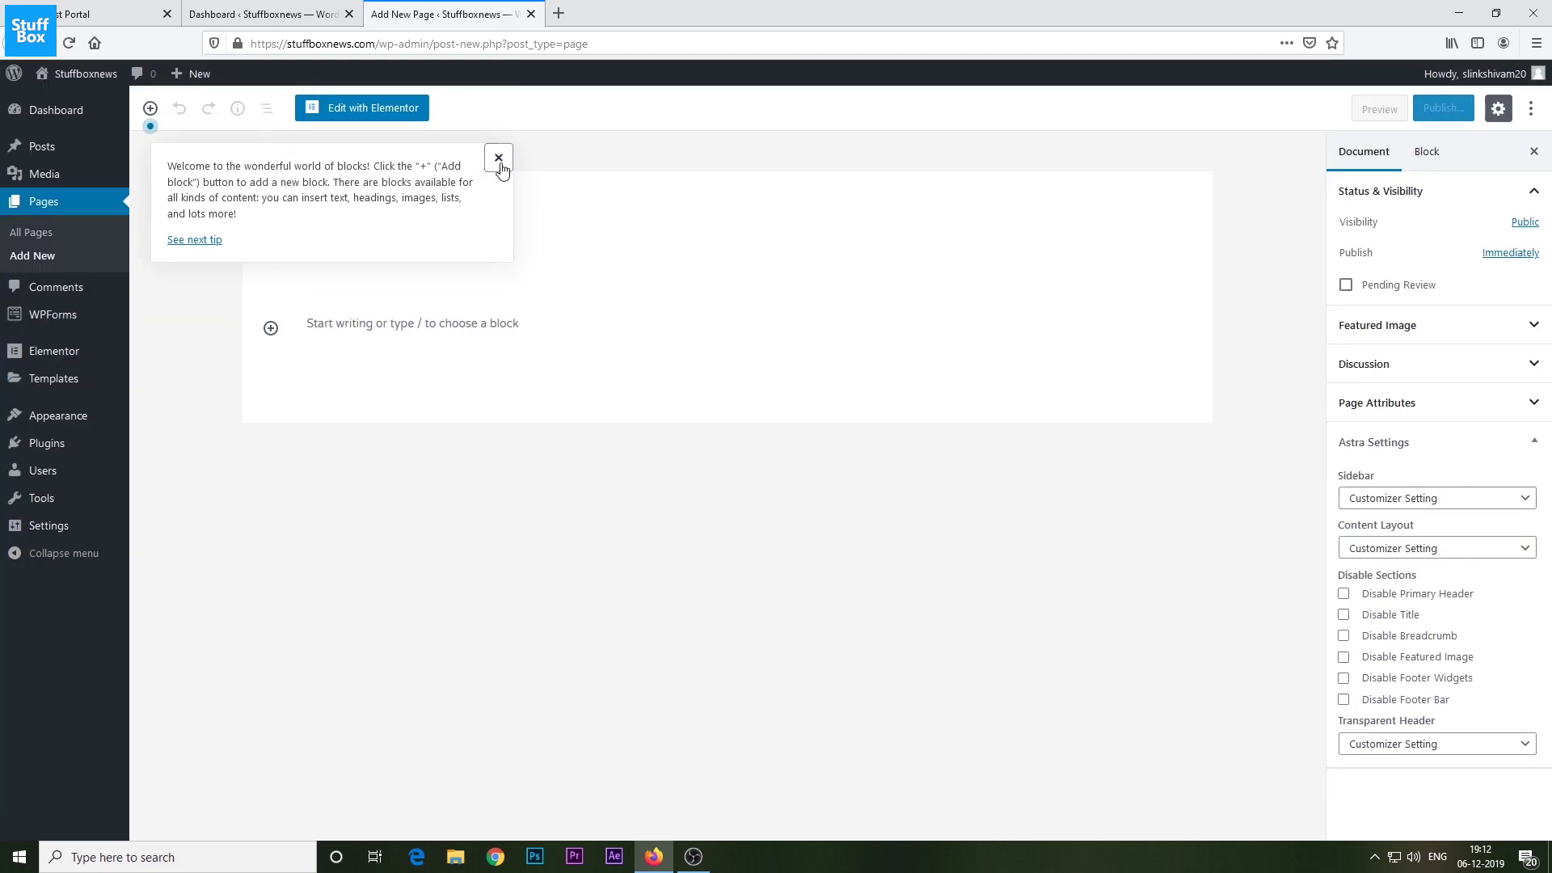
{"action": "left_click", "coordinate": [499, 159]}
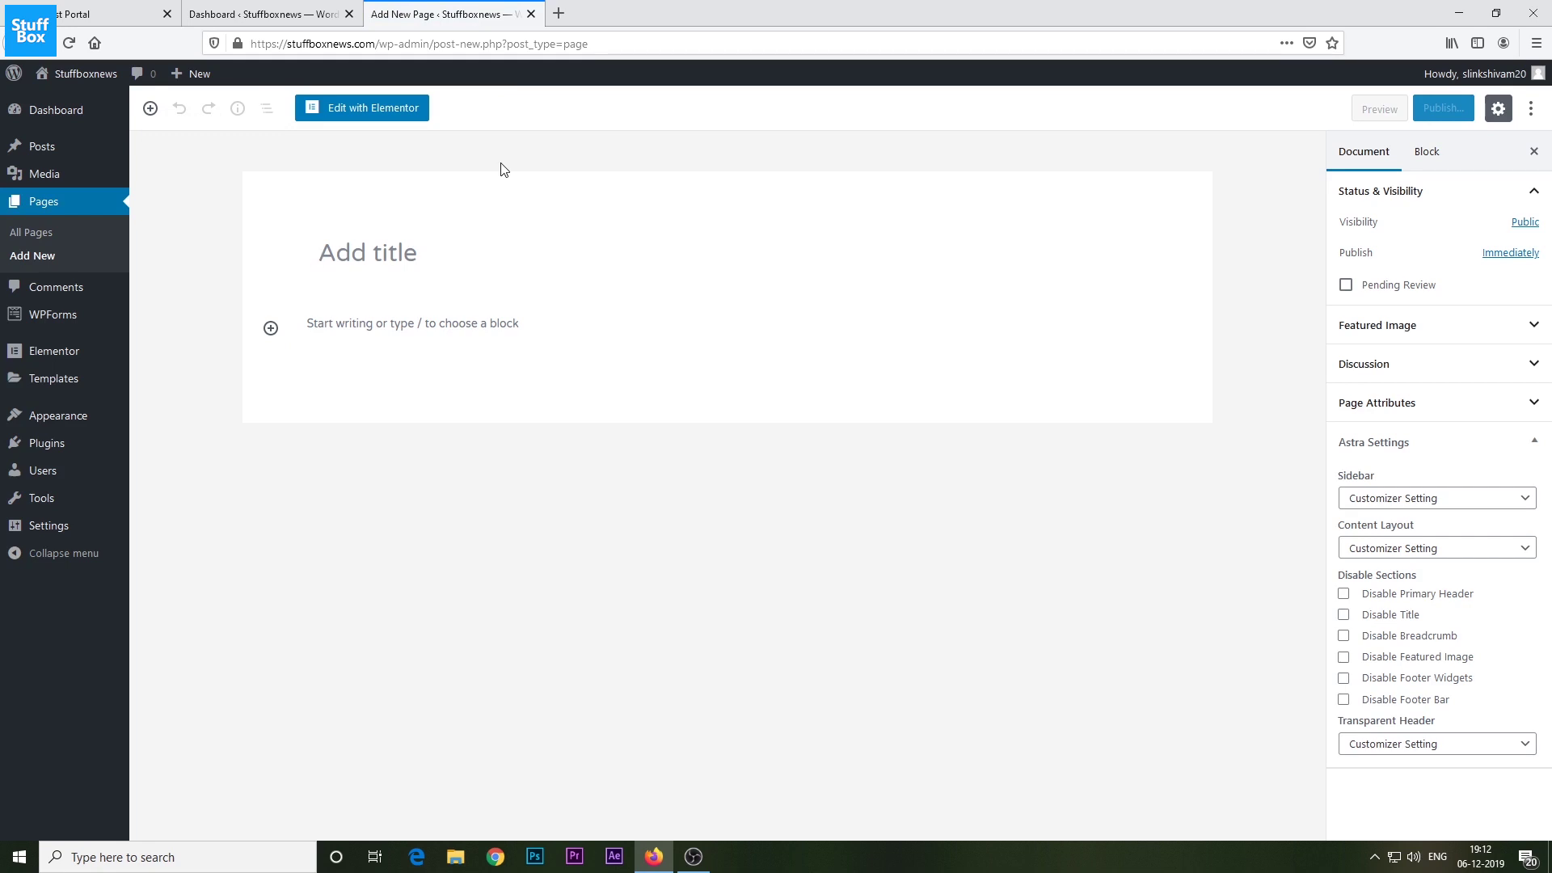
{"action": "type", "text": "Our clients"}
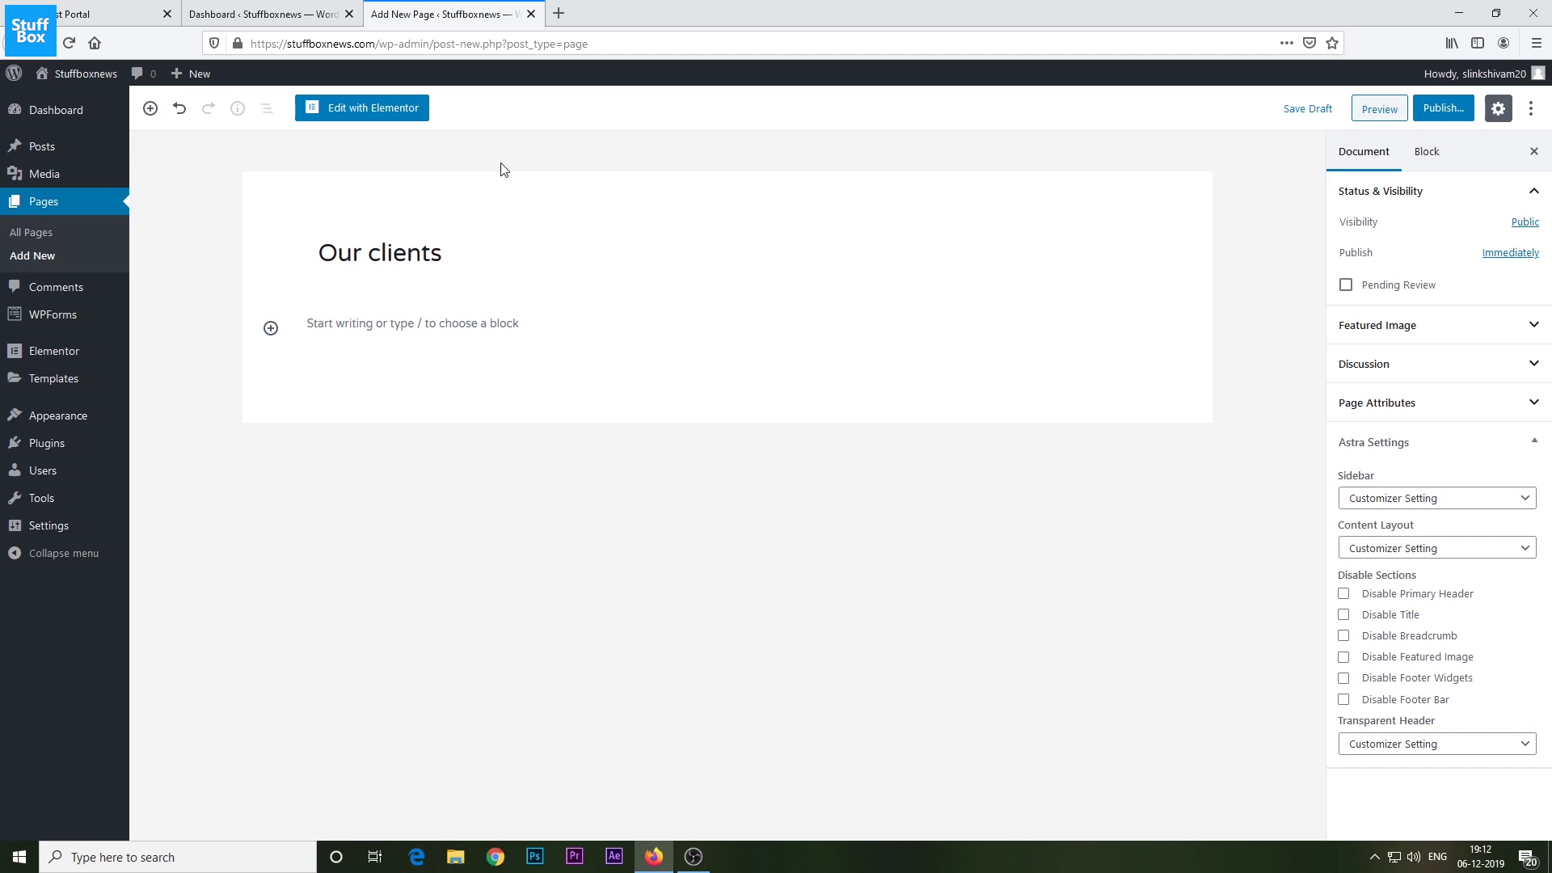
{"action": "left_click", "coordinate": [408, 113]}
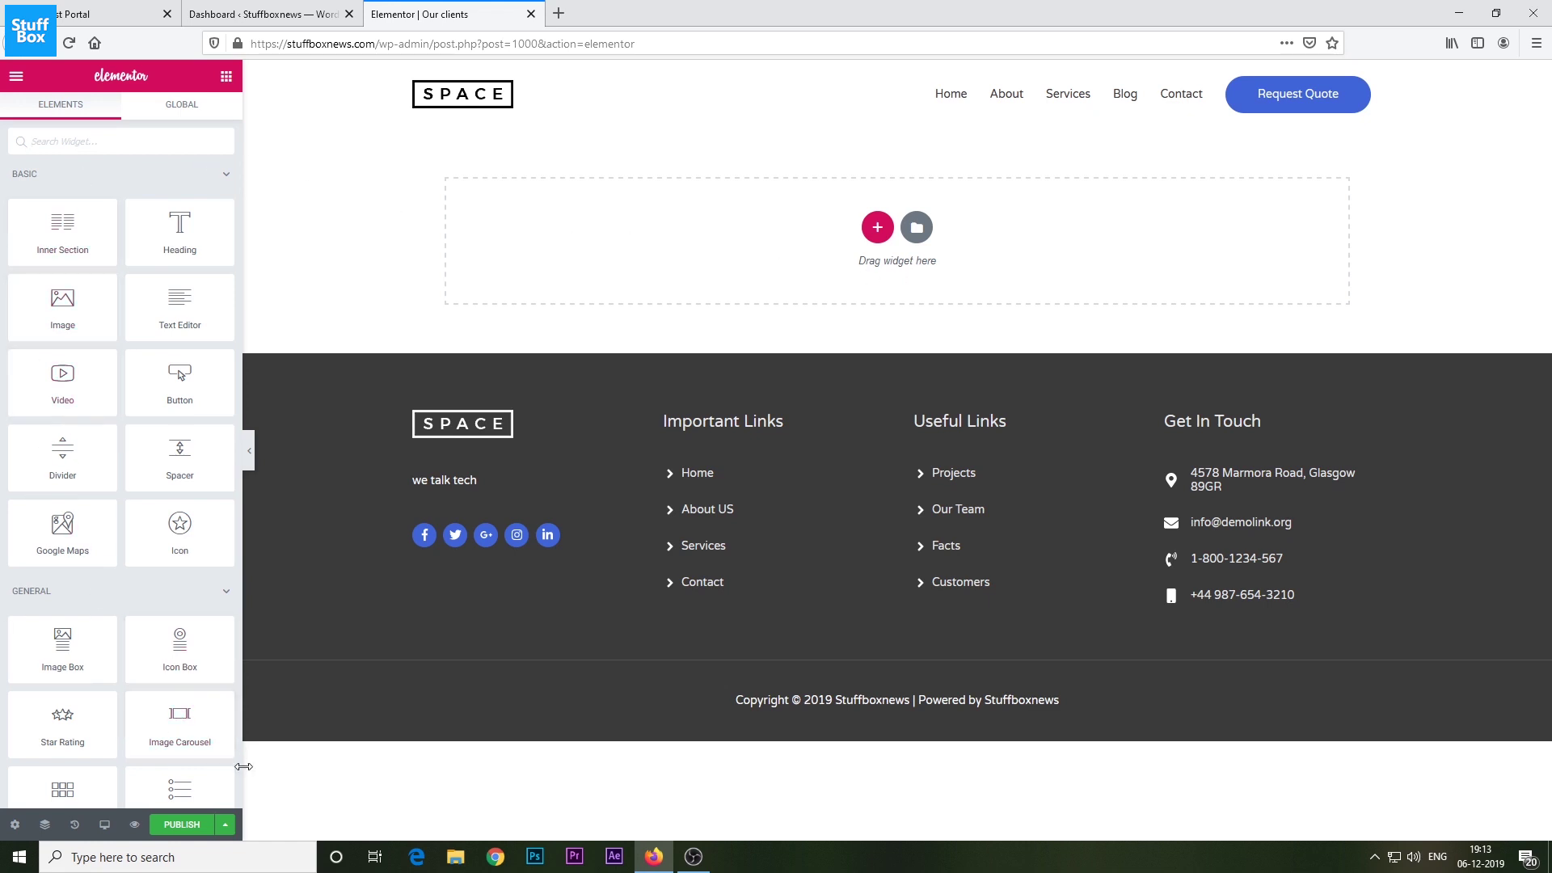
Try placing a Heading widget and an Image widget on the empty page.
{"action": "left_click_drag", "start_coordinate": [161, 226], "coordinate": [683, 209]}
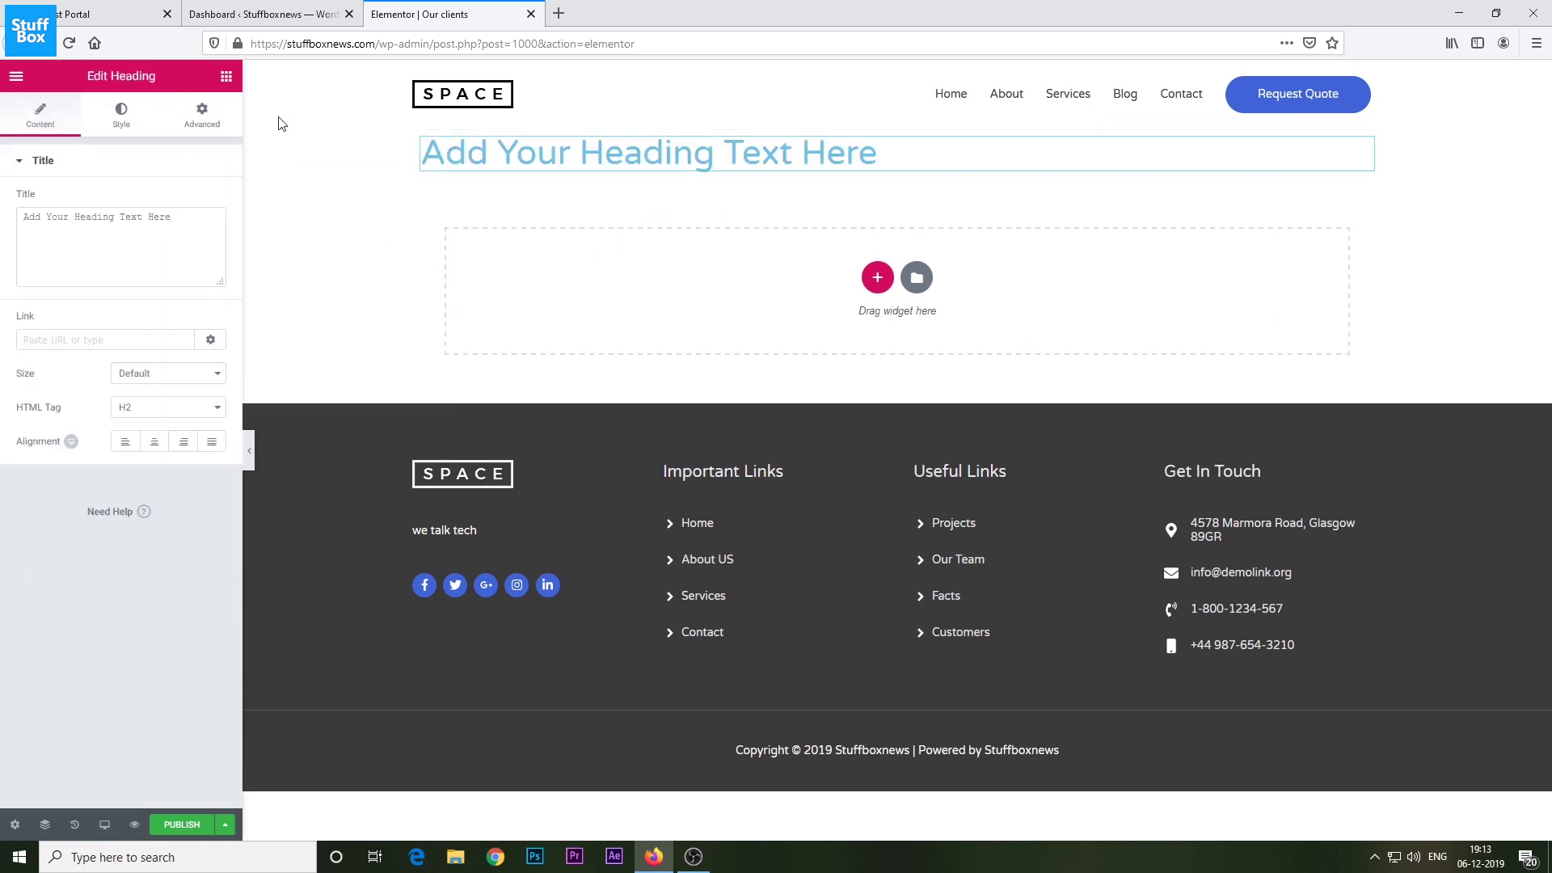
{"action": "left_click", "coordinate": [226, 76]}
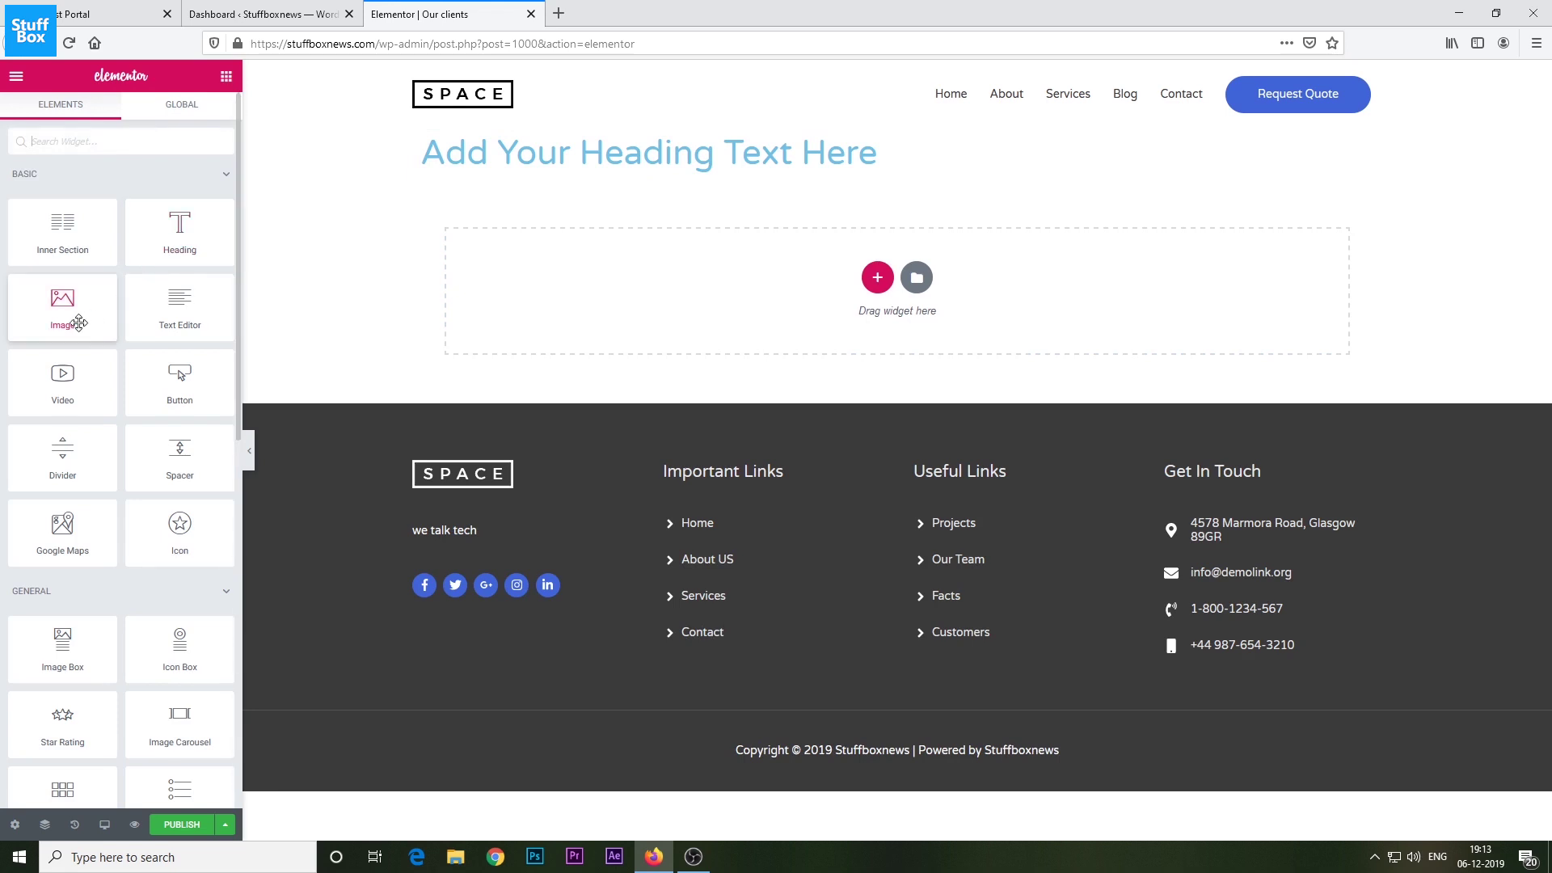
{"action": "left_click_drag", "start_coordinate": [72, 309], "coordinate": [667, 264]}
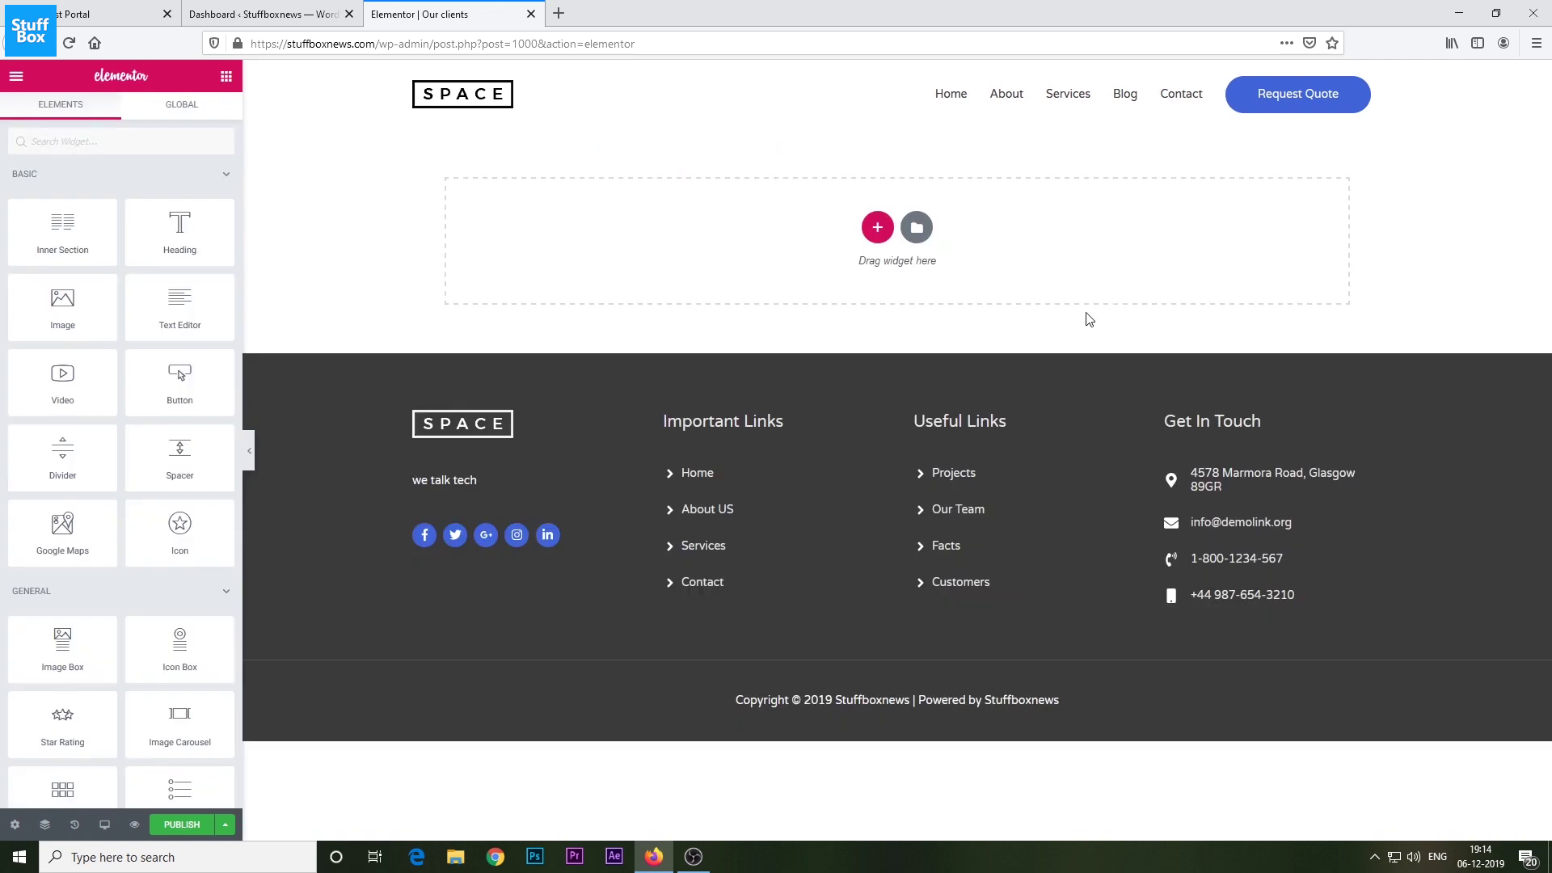
Preview the "Landing Page – Hotel" page template from the Elementor library and insert it into the page.
{"action": "left_click", "coordinate": [929, 229]}
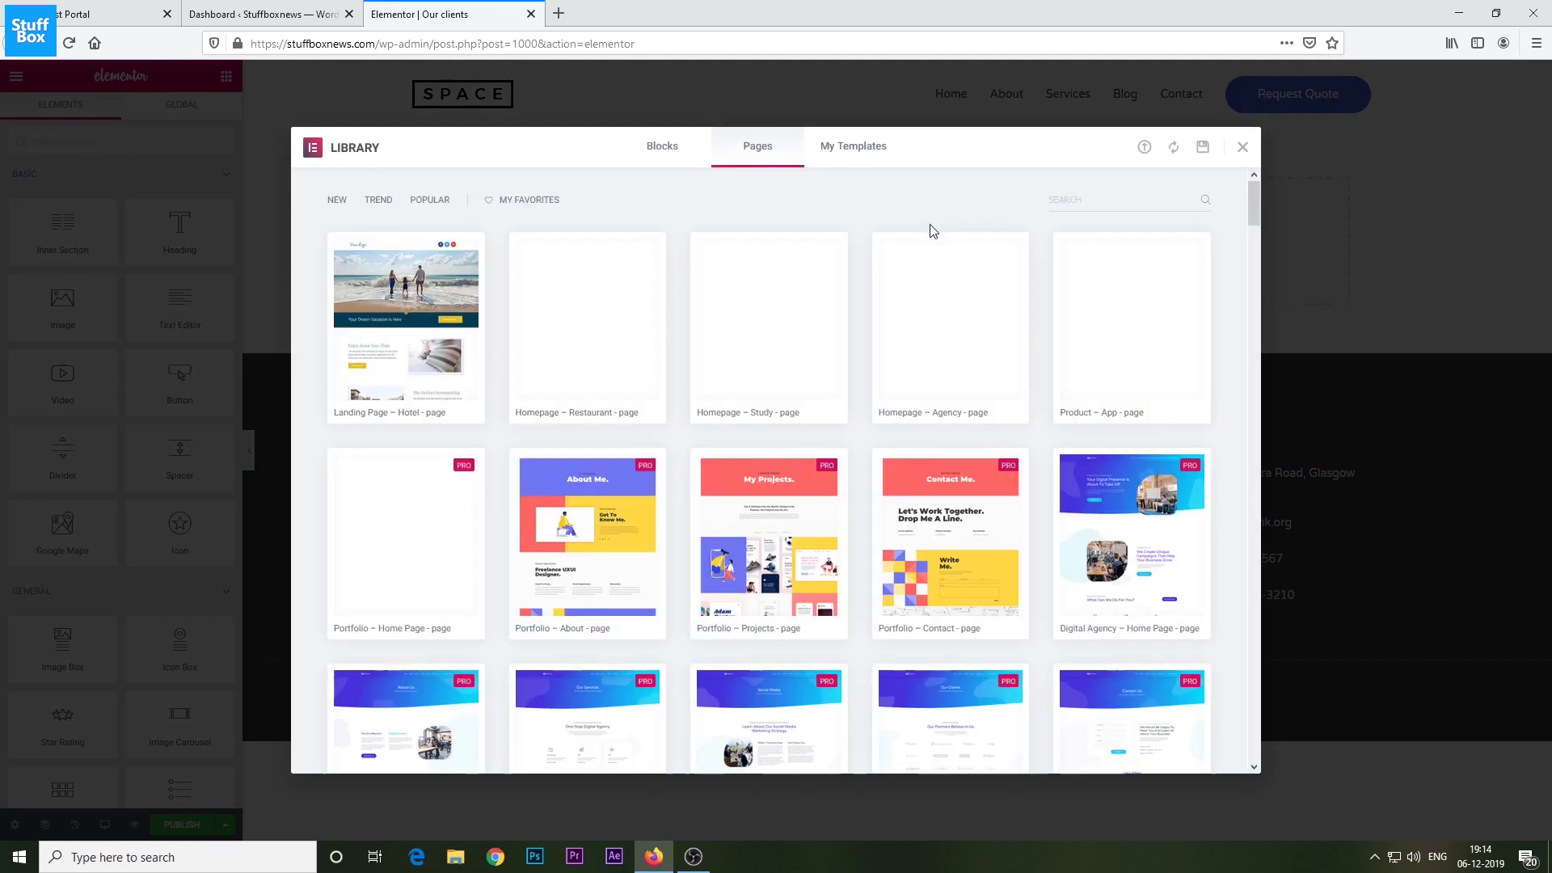
{"action": "mouse_move", "coordinate": [1252, 196]}
{"action": "left_mouse_down"}
{"action": "mouse_move", "coordinate": [1259, 239]}
{"action": "mouse_move", "coordinate": [1275, 192]}
{"action": "left_mouse_up"}
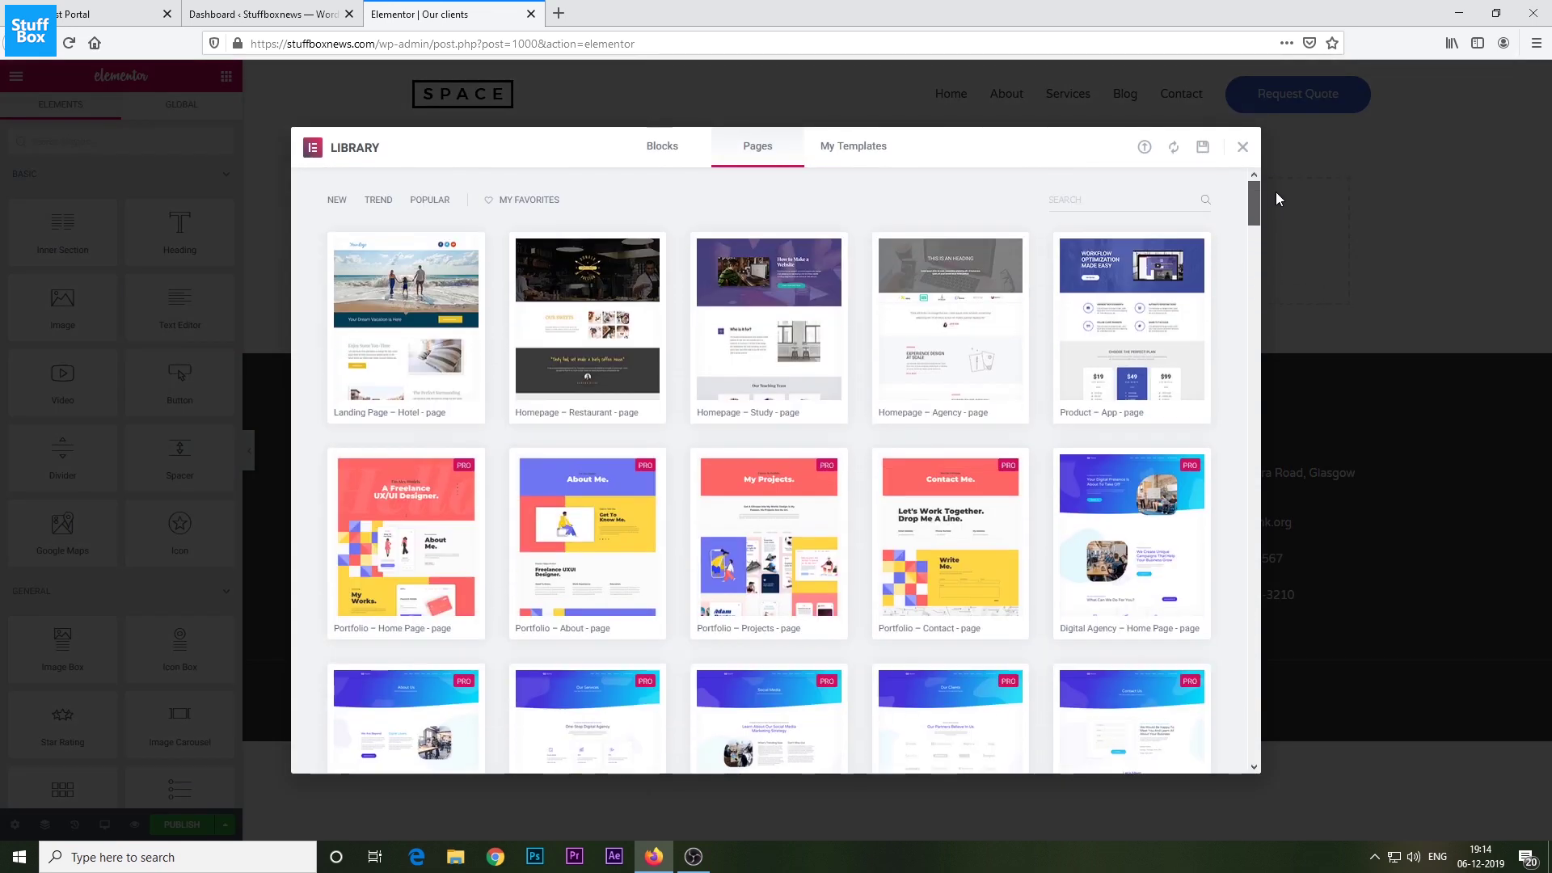
{"action": "left_click", "coordinate": [380, 320]}
{"action": "left_click_drag", "start_coordinate": [1233, 341], "coordinate": [1279, 724]}
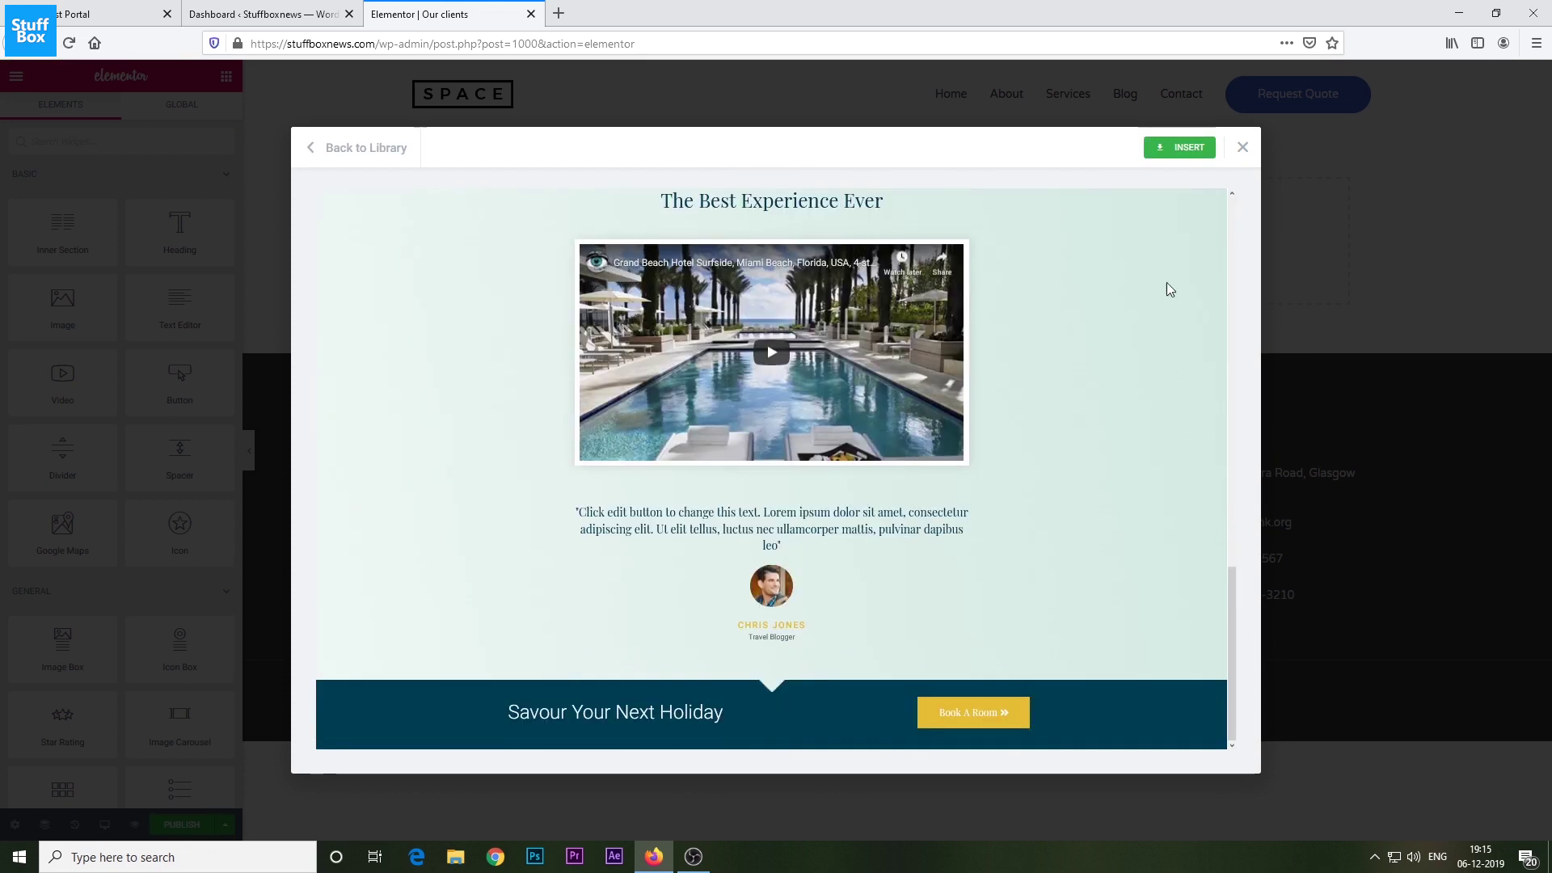
{"action": "left_click", "coordinate": [1199, 150]}
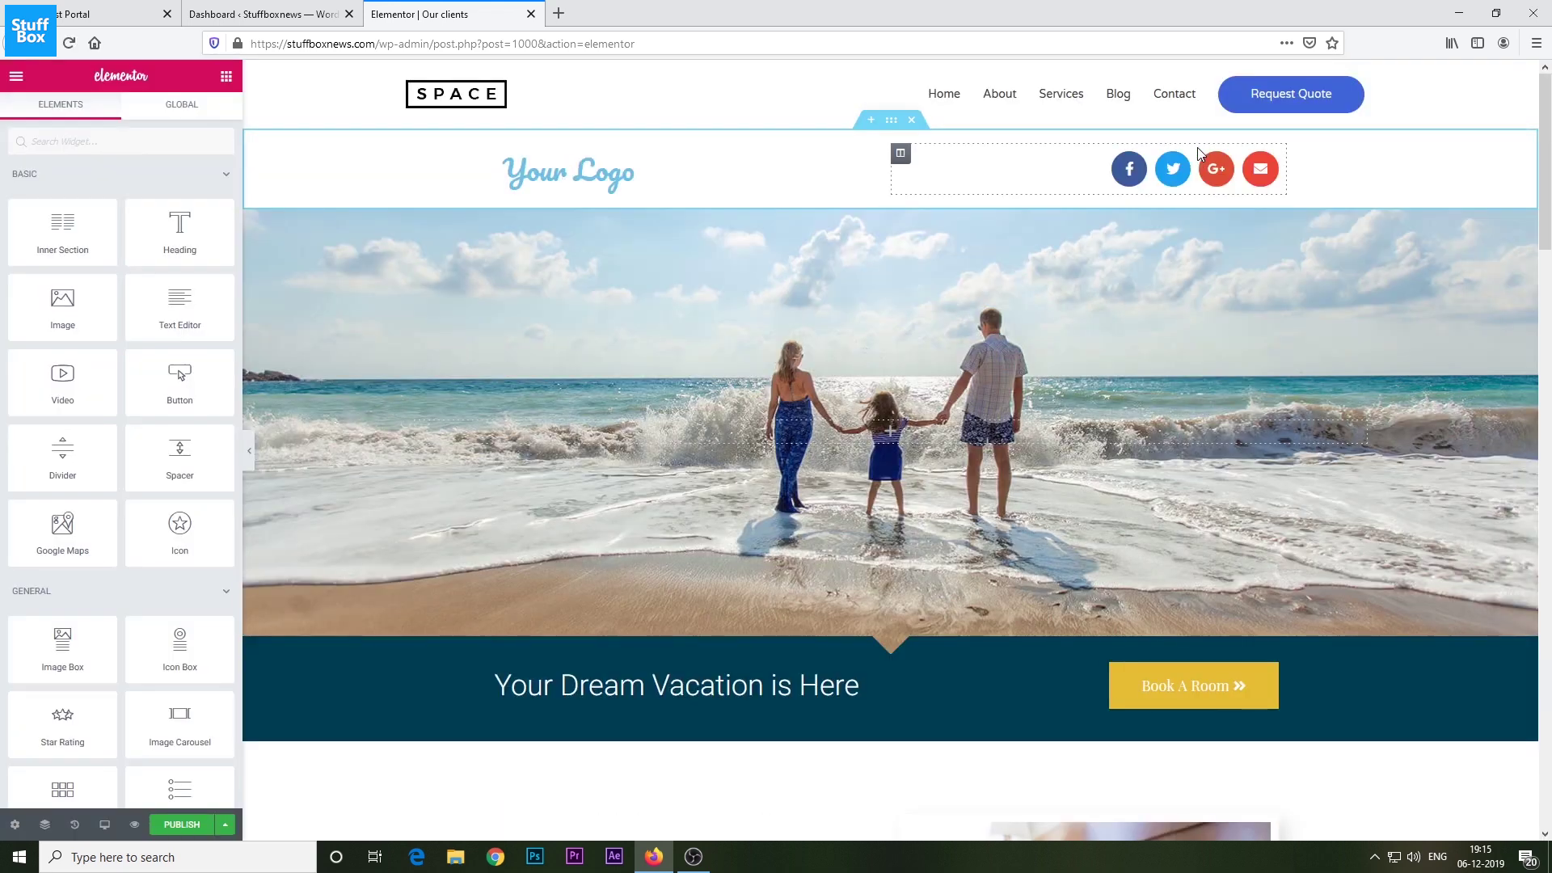
Delete the template's section with "Your Logo" and the social icons, then publish the page and view it live.
{"action": "left_click", "coordinate": [1196, 147]}
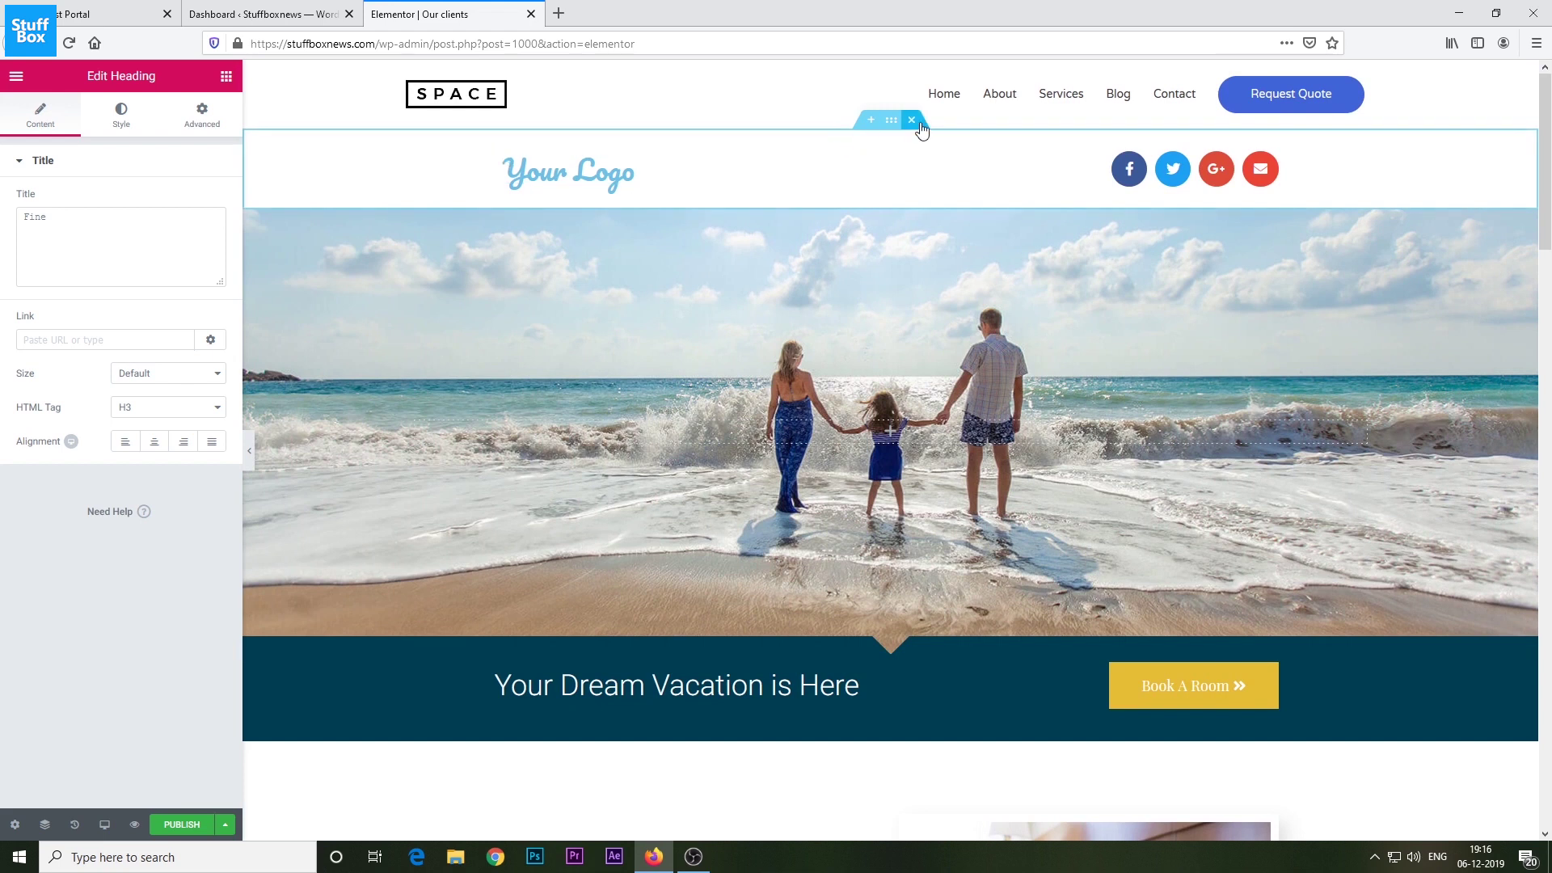
{"action": "left_click", "coordinate": [915, 121]}
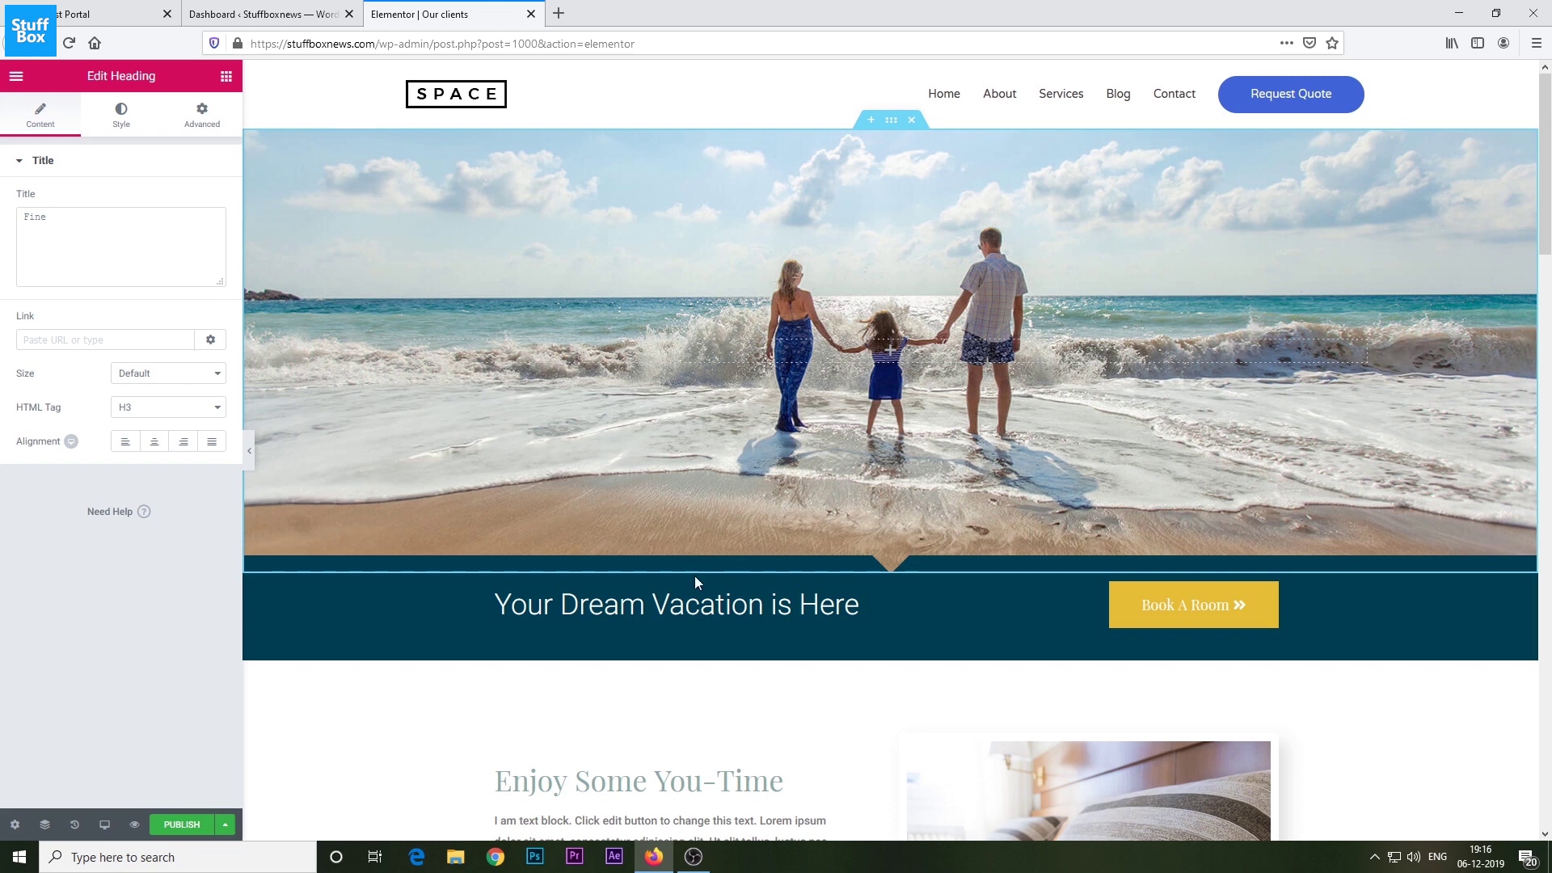
{"action": "left_click", "coordinate": [176, 825]}
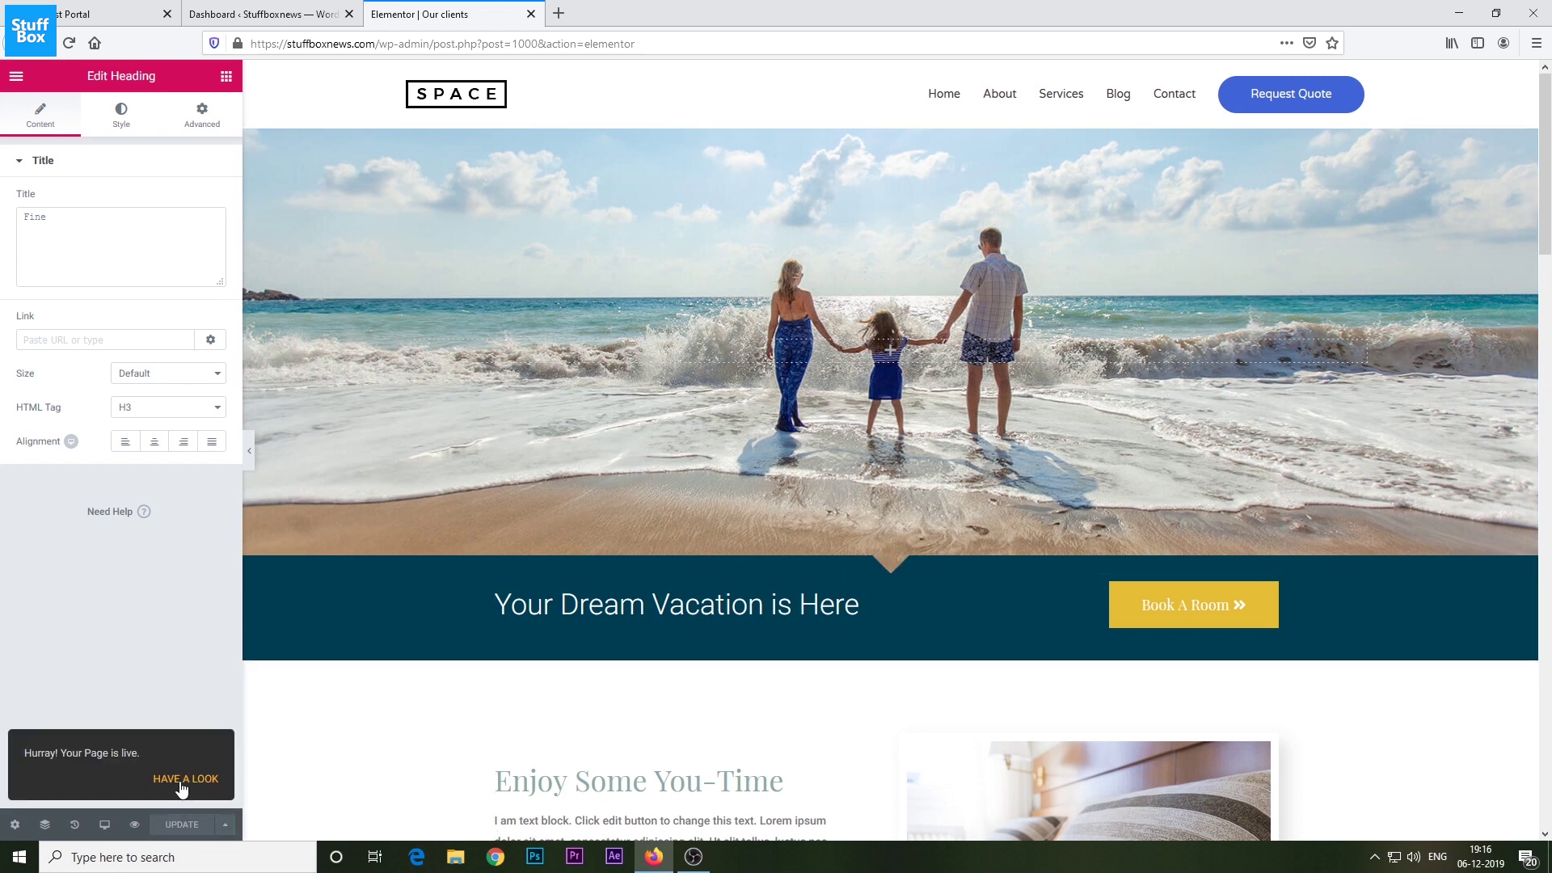
{"action": "left_click", "coordinate": [183, 788]}
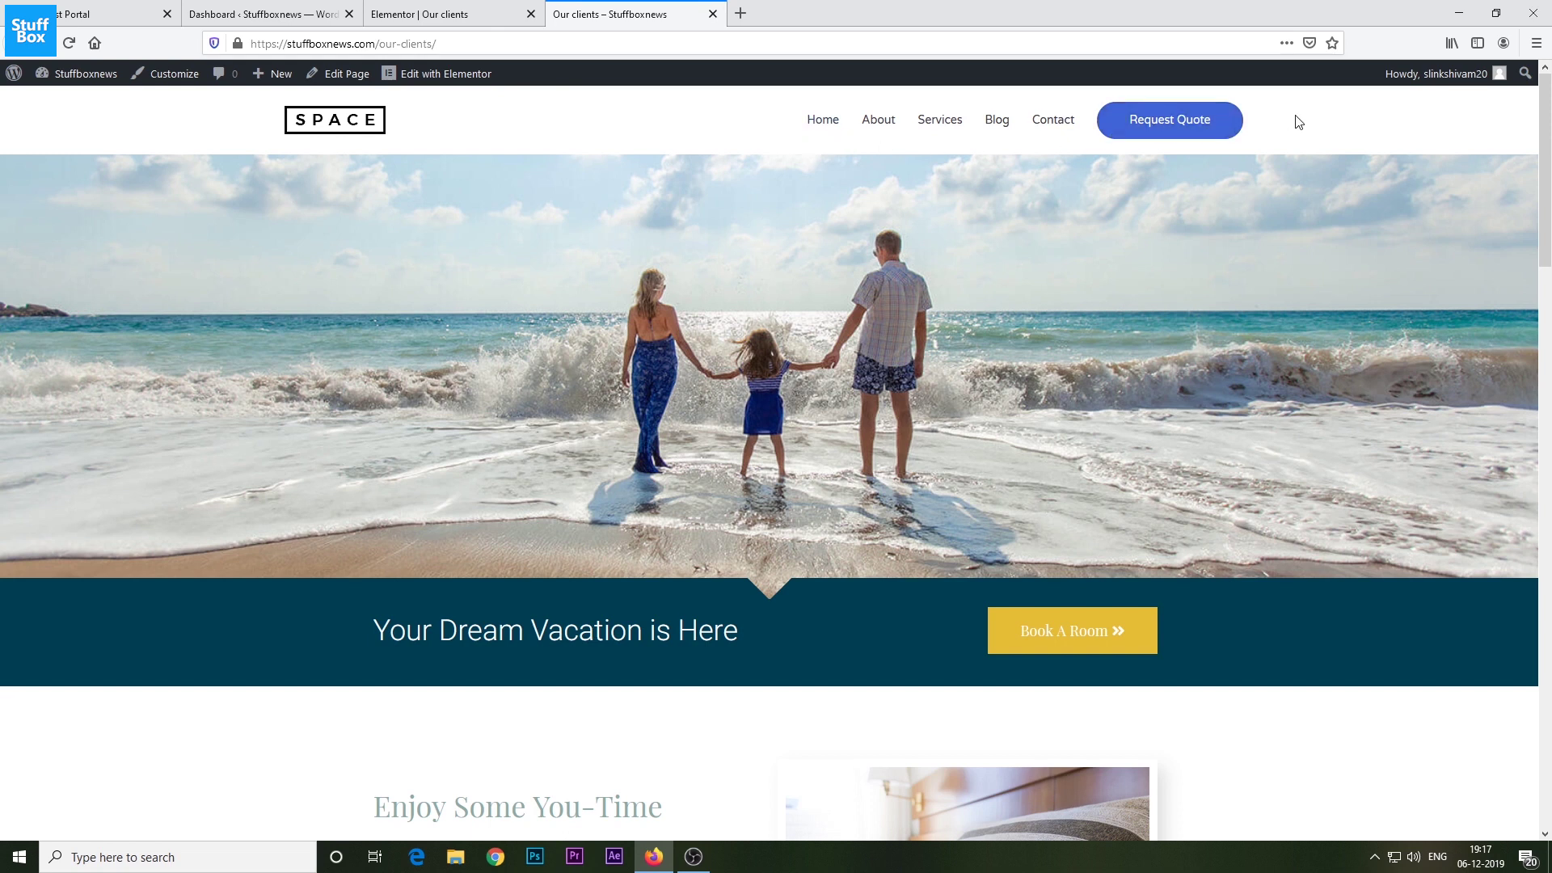
Add the "Our clients" page to the Top Nav menu in the theme customizer, publish the change and close the customizer.
{"action": "left_click", "coordinate": [174, 74]}
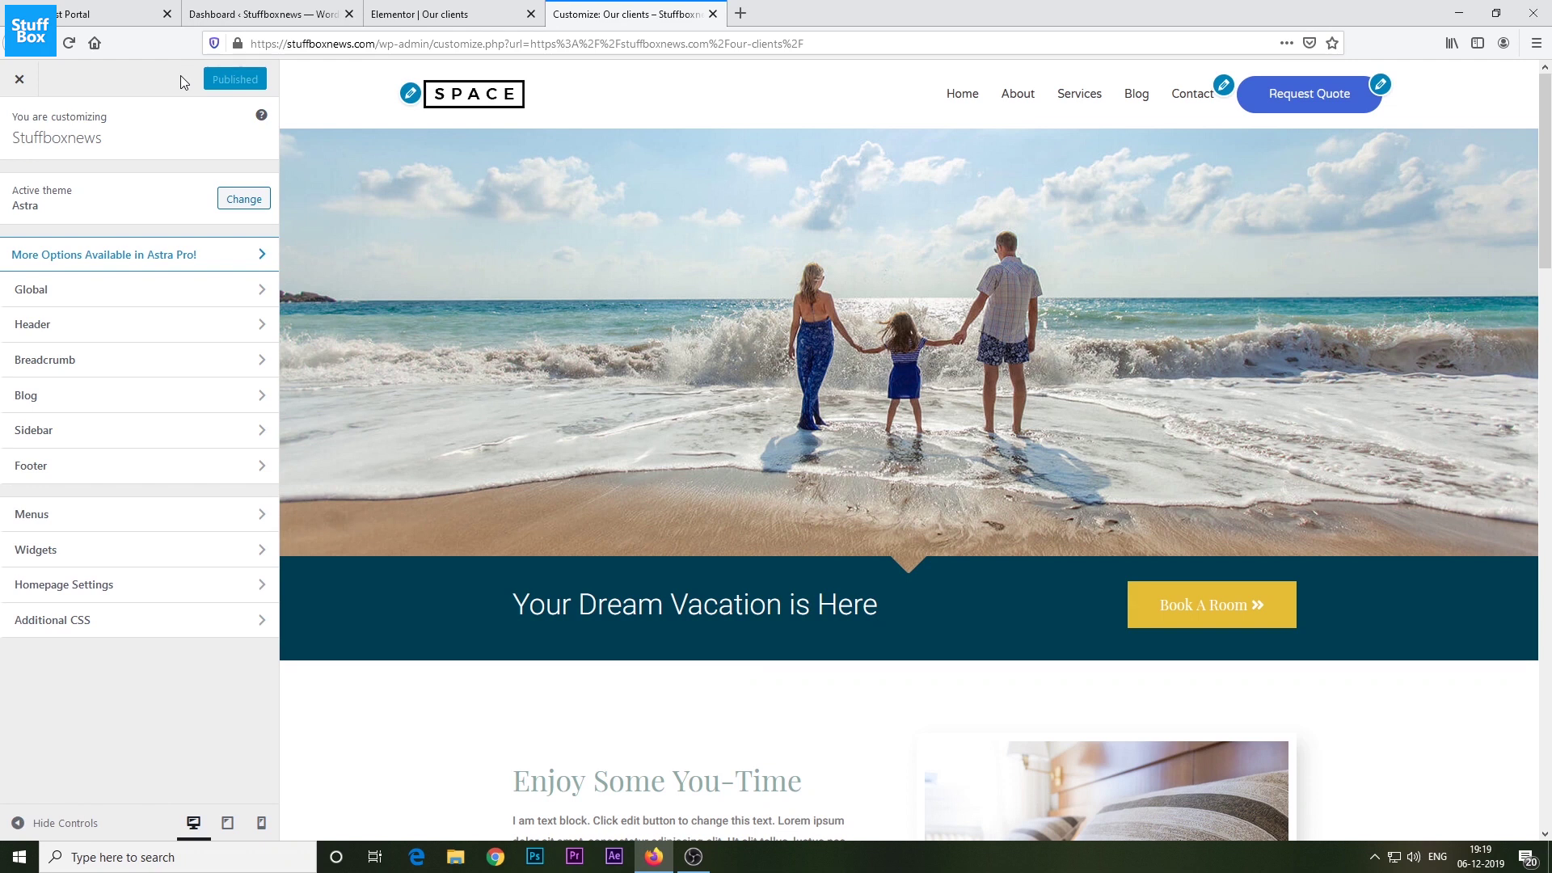
{"action": "left_click", "coordinate": [190, 513]}
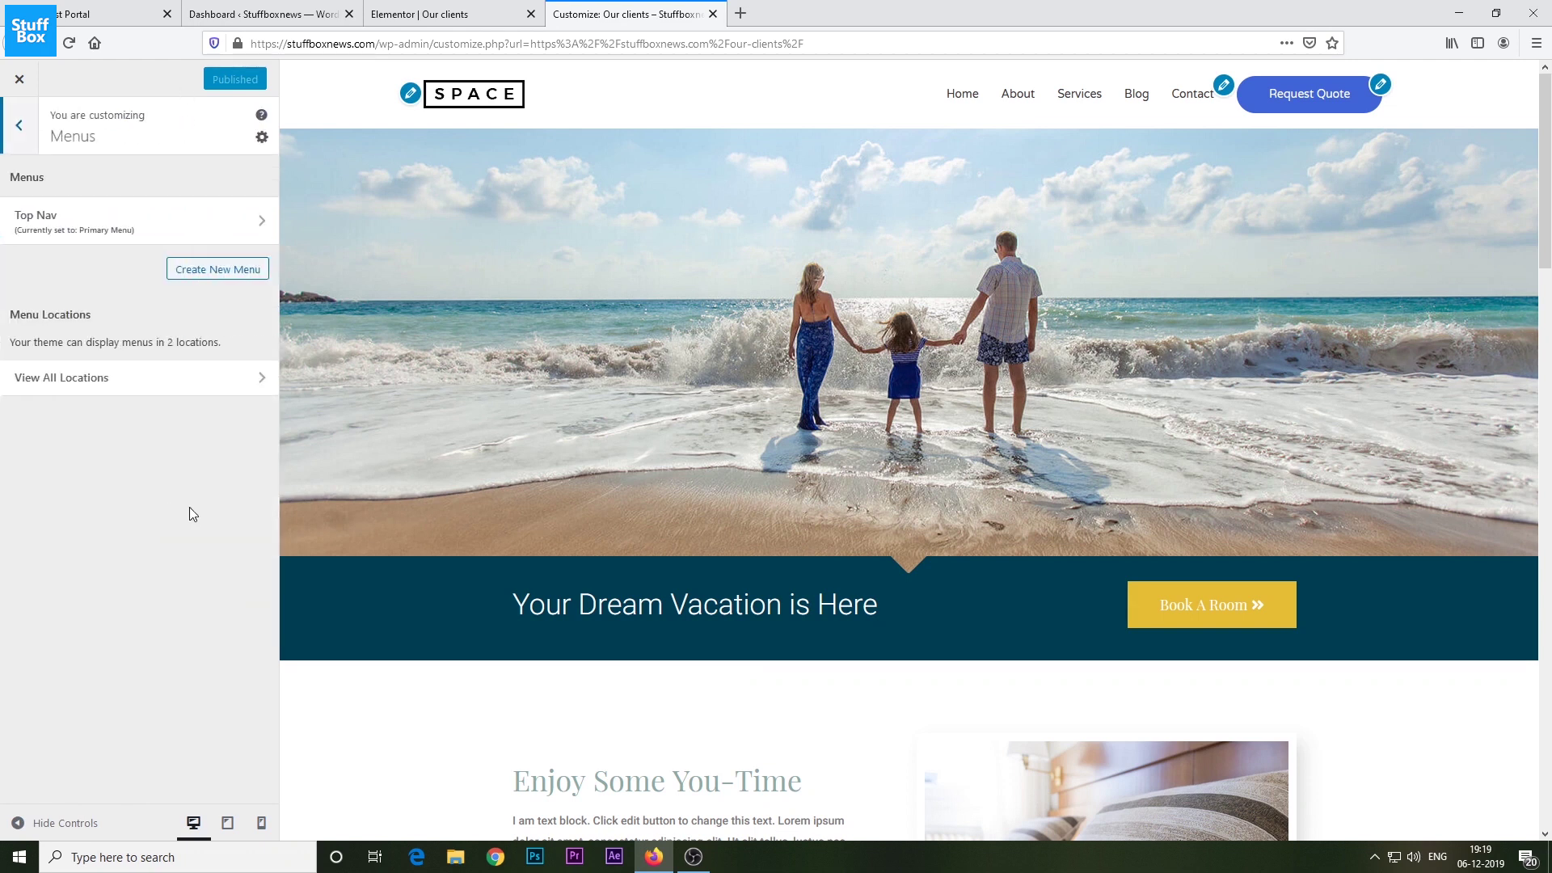
{"action": "left_click", "coordinate": [122, 232]}
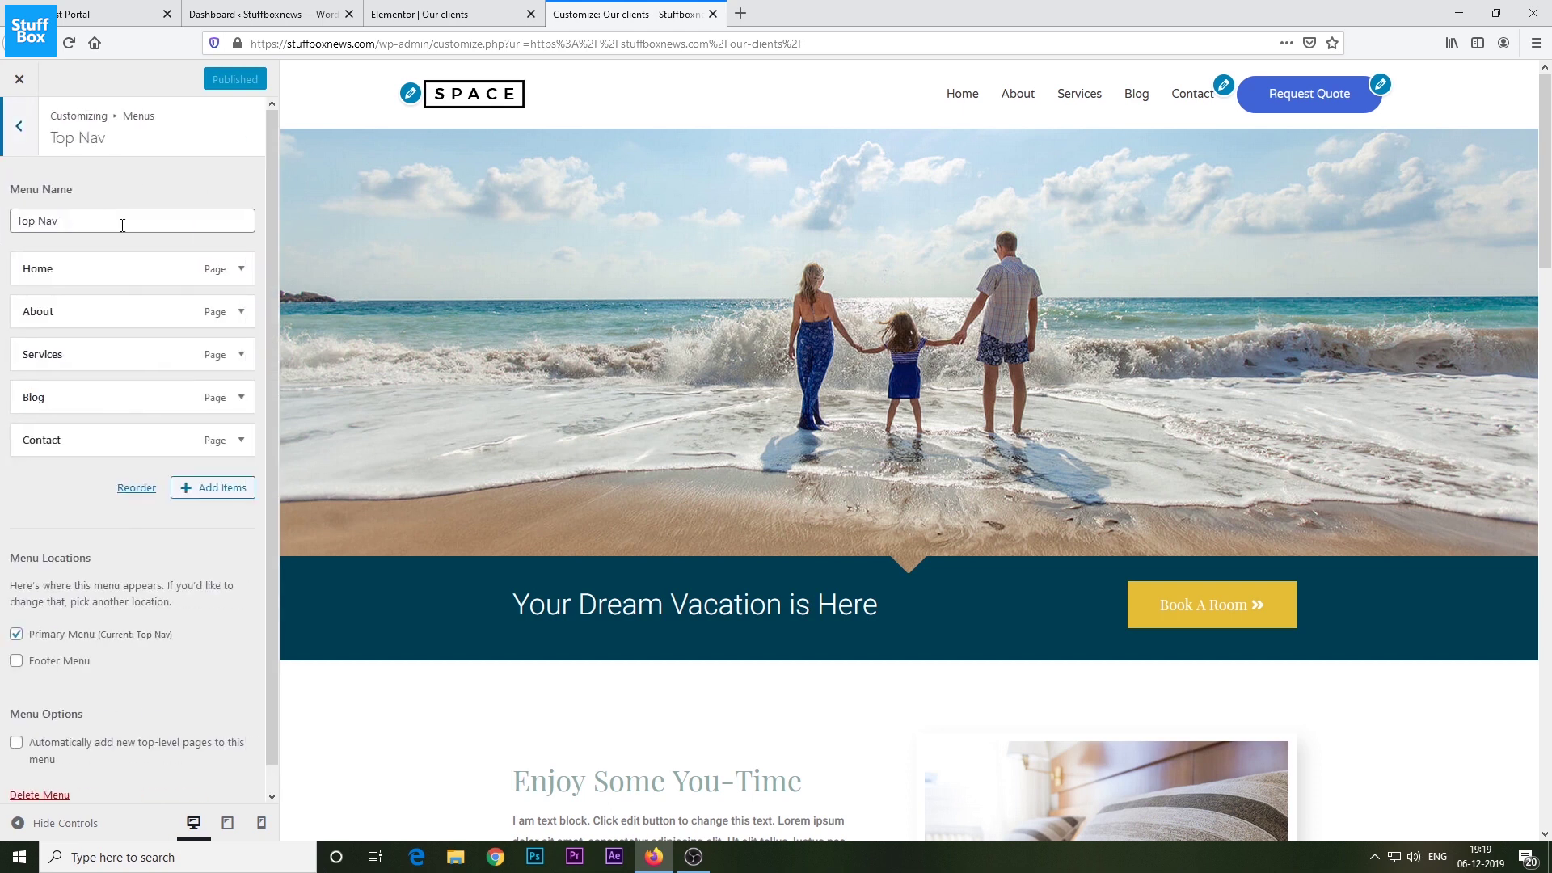
{"action": "left_click", "coordinate": [199, 495]}
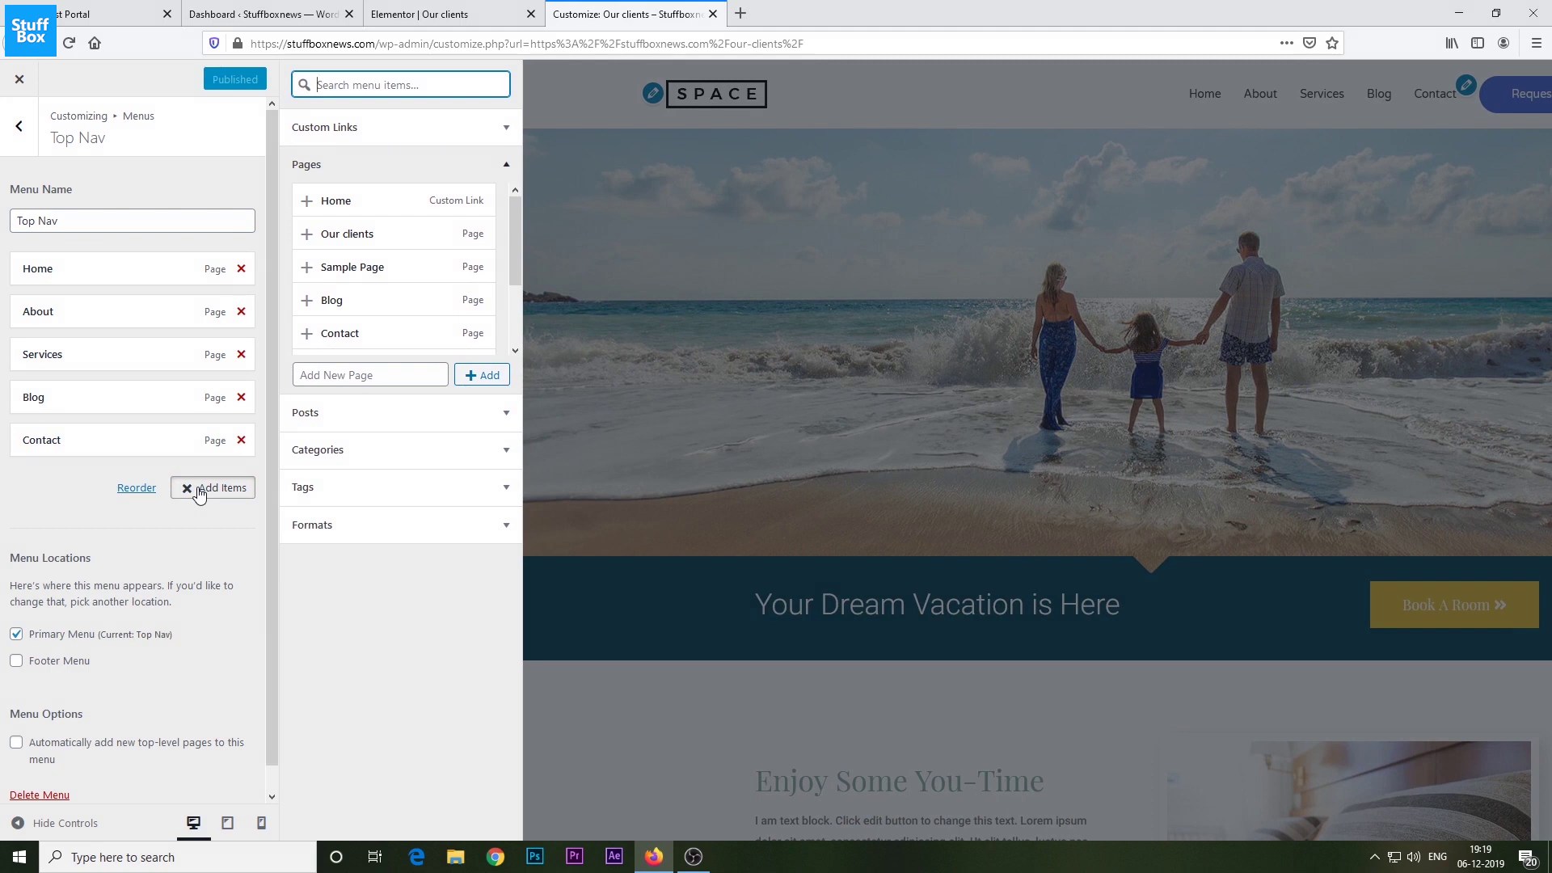
{"action": "left_click", "coordinate": [339, 239]}
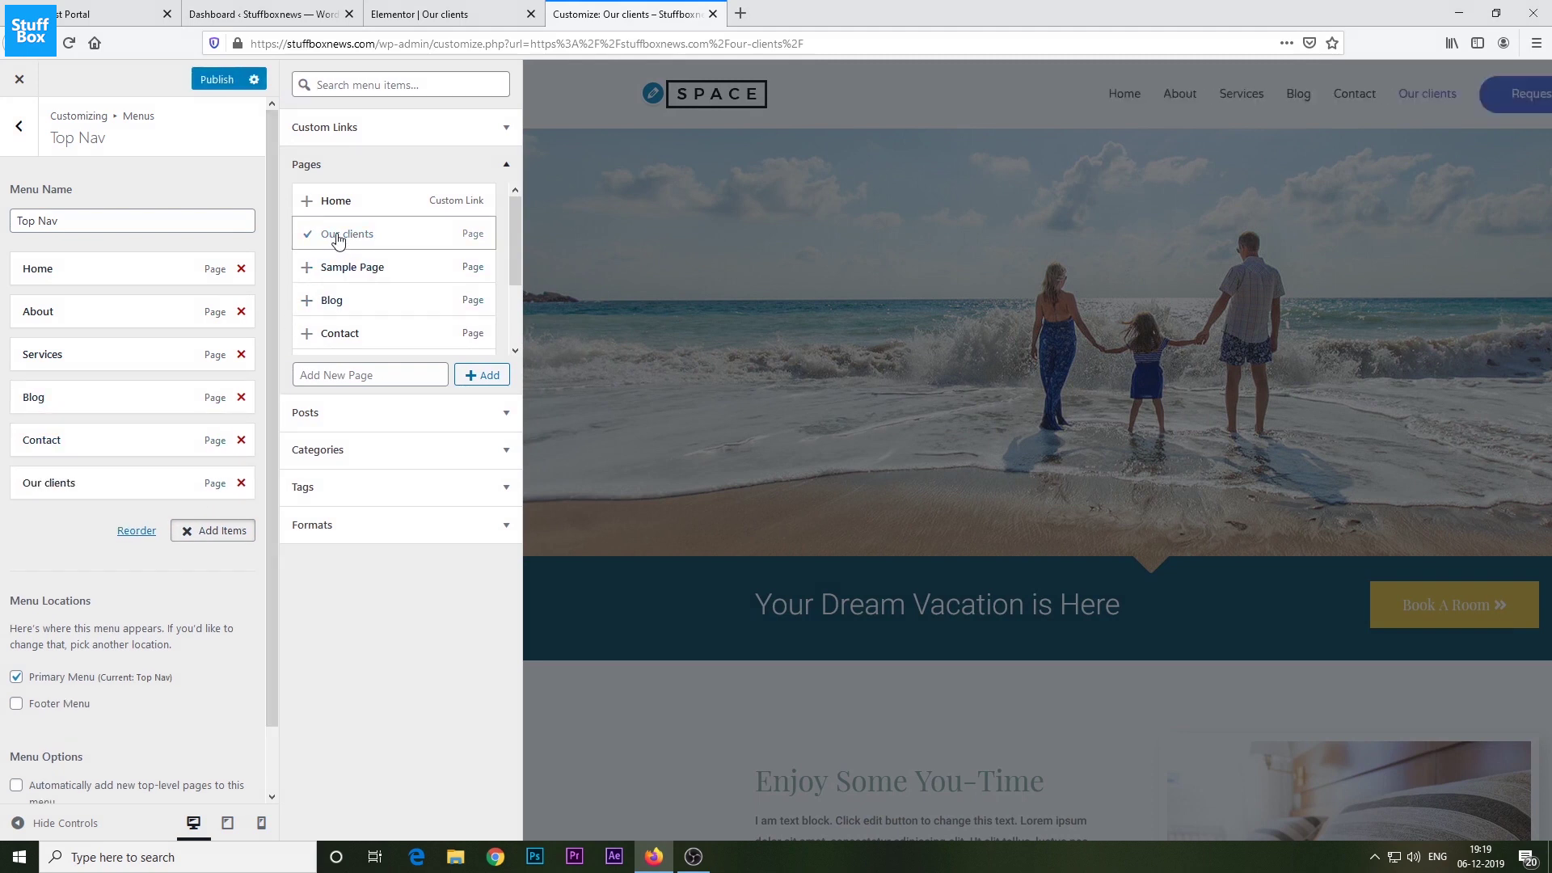
{"action": "left_click", "coordinate": [215, 78]}
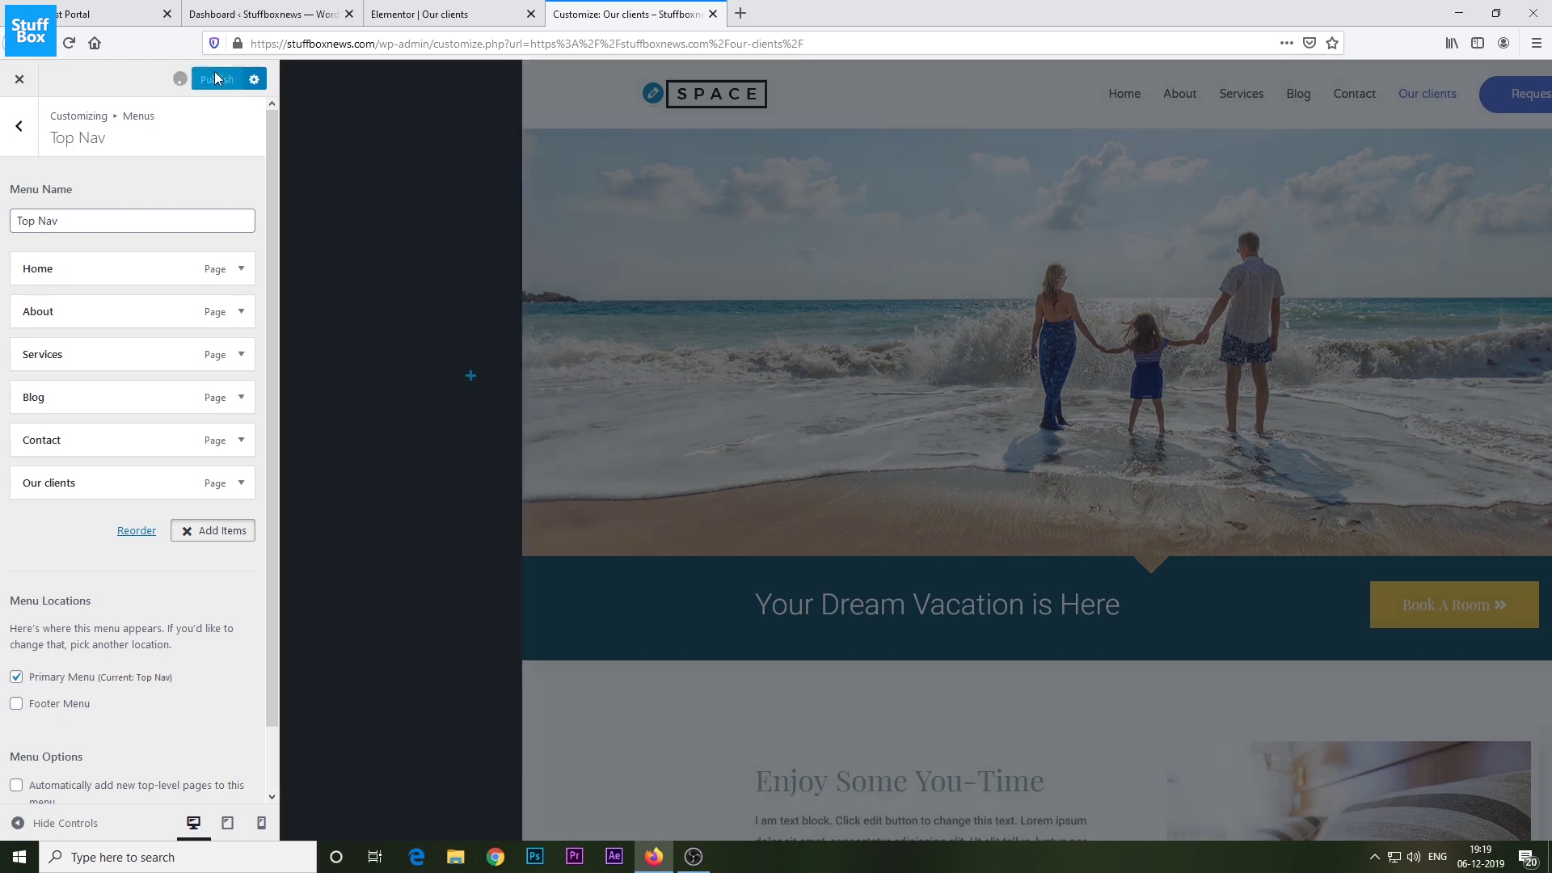
{"action": "left_click", "coordinate": [18, 81]}
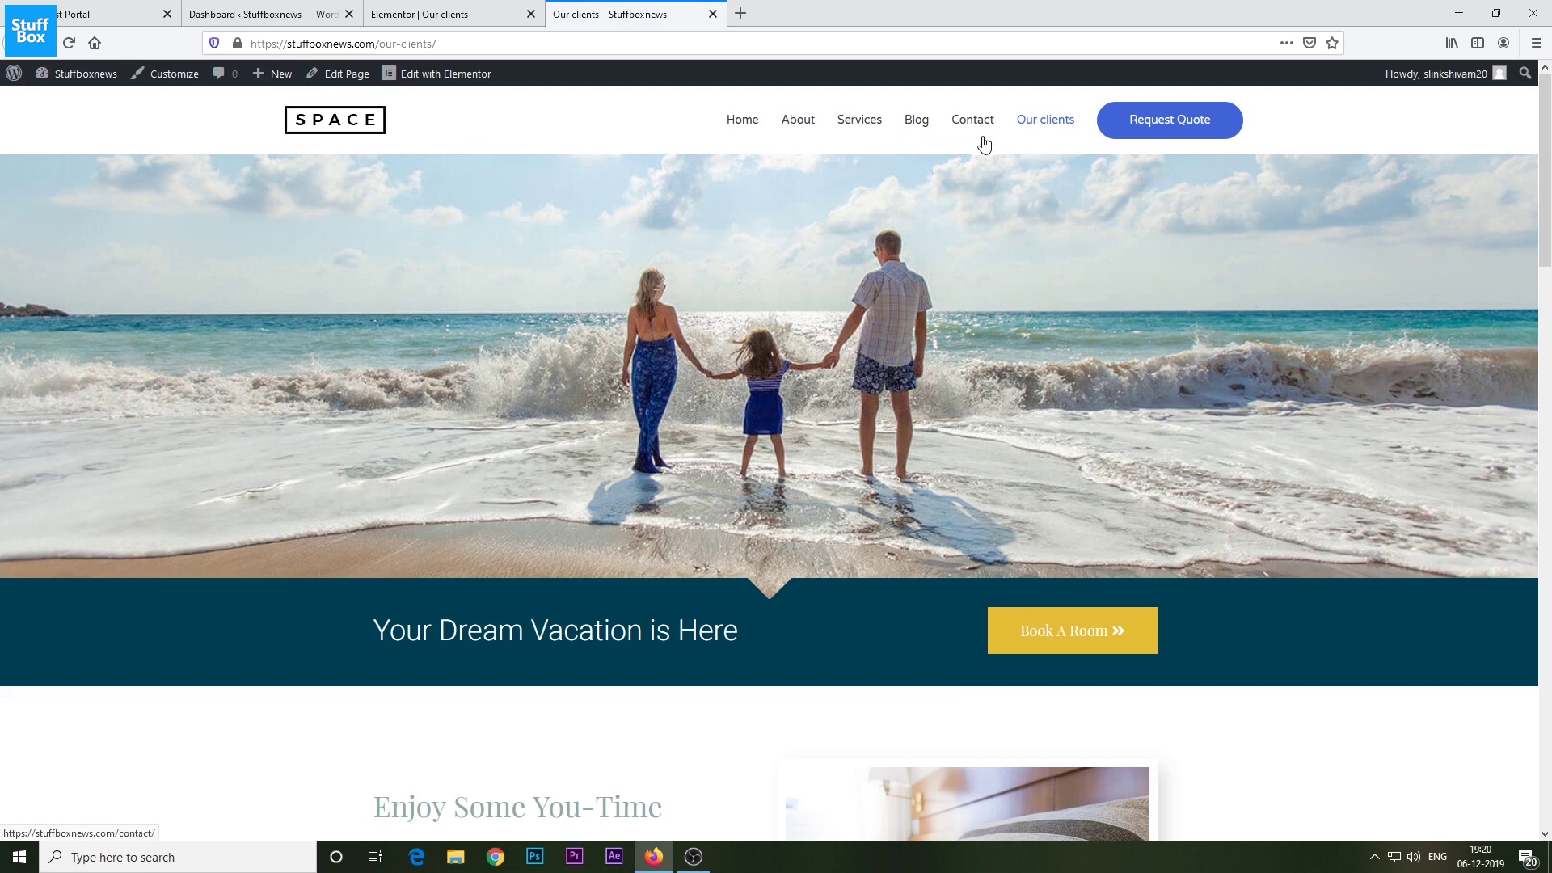
Open the site's home page and look through the finished website.
{"action": "left_click", "coordinate": [731, 130]}
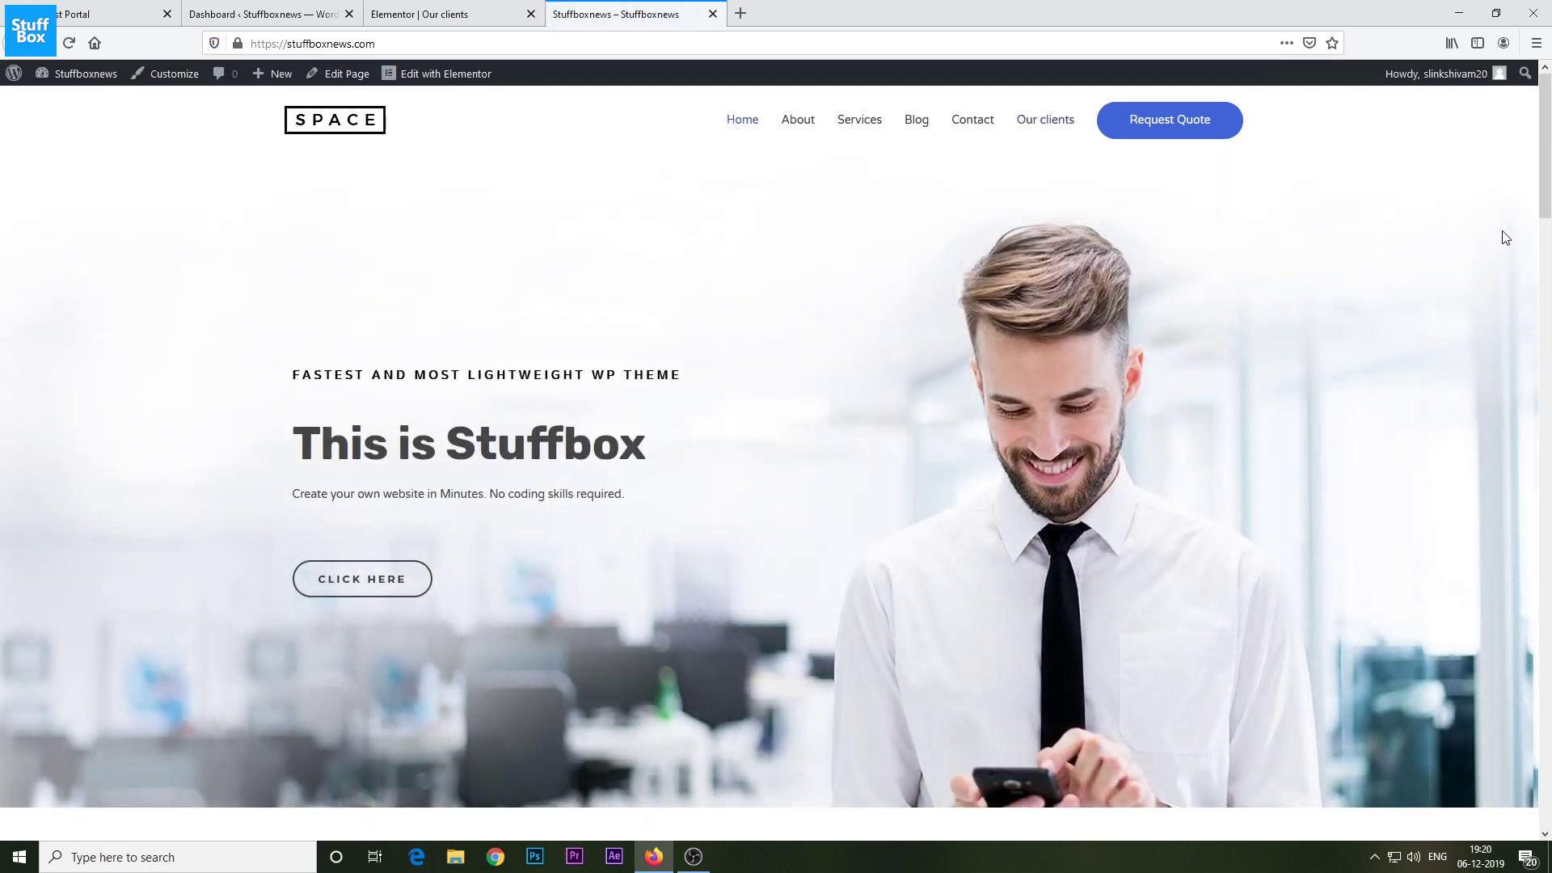
{"action": "middle_click", "coordinate": [1503, 232]}
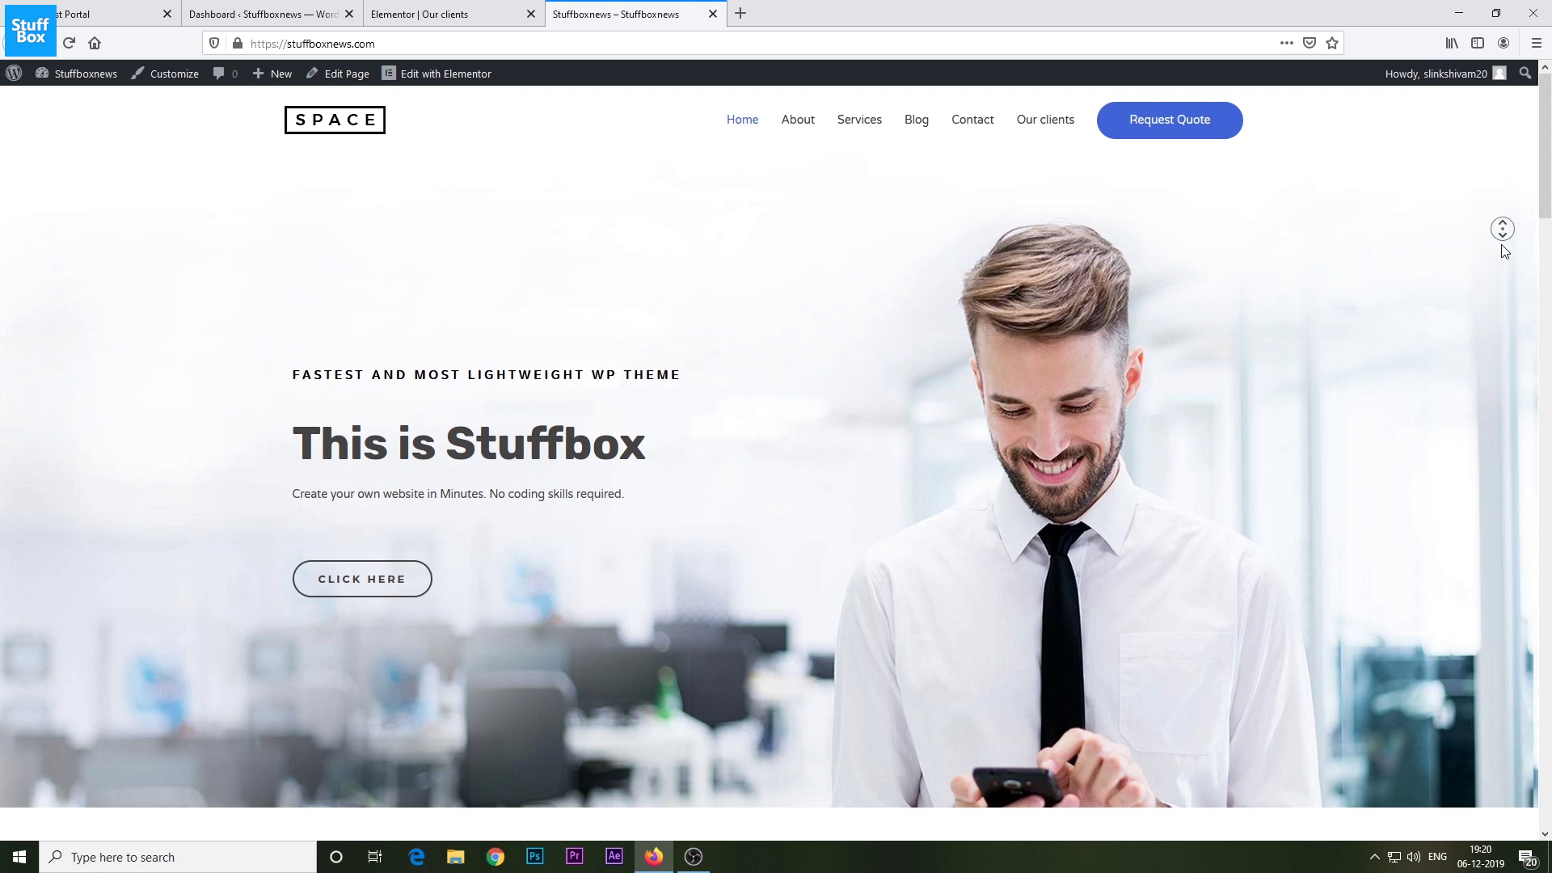